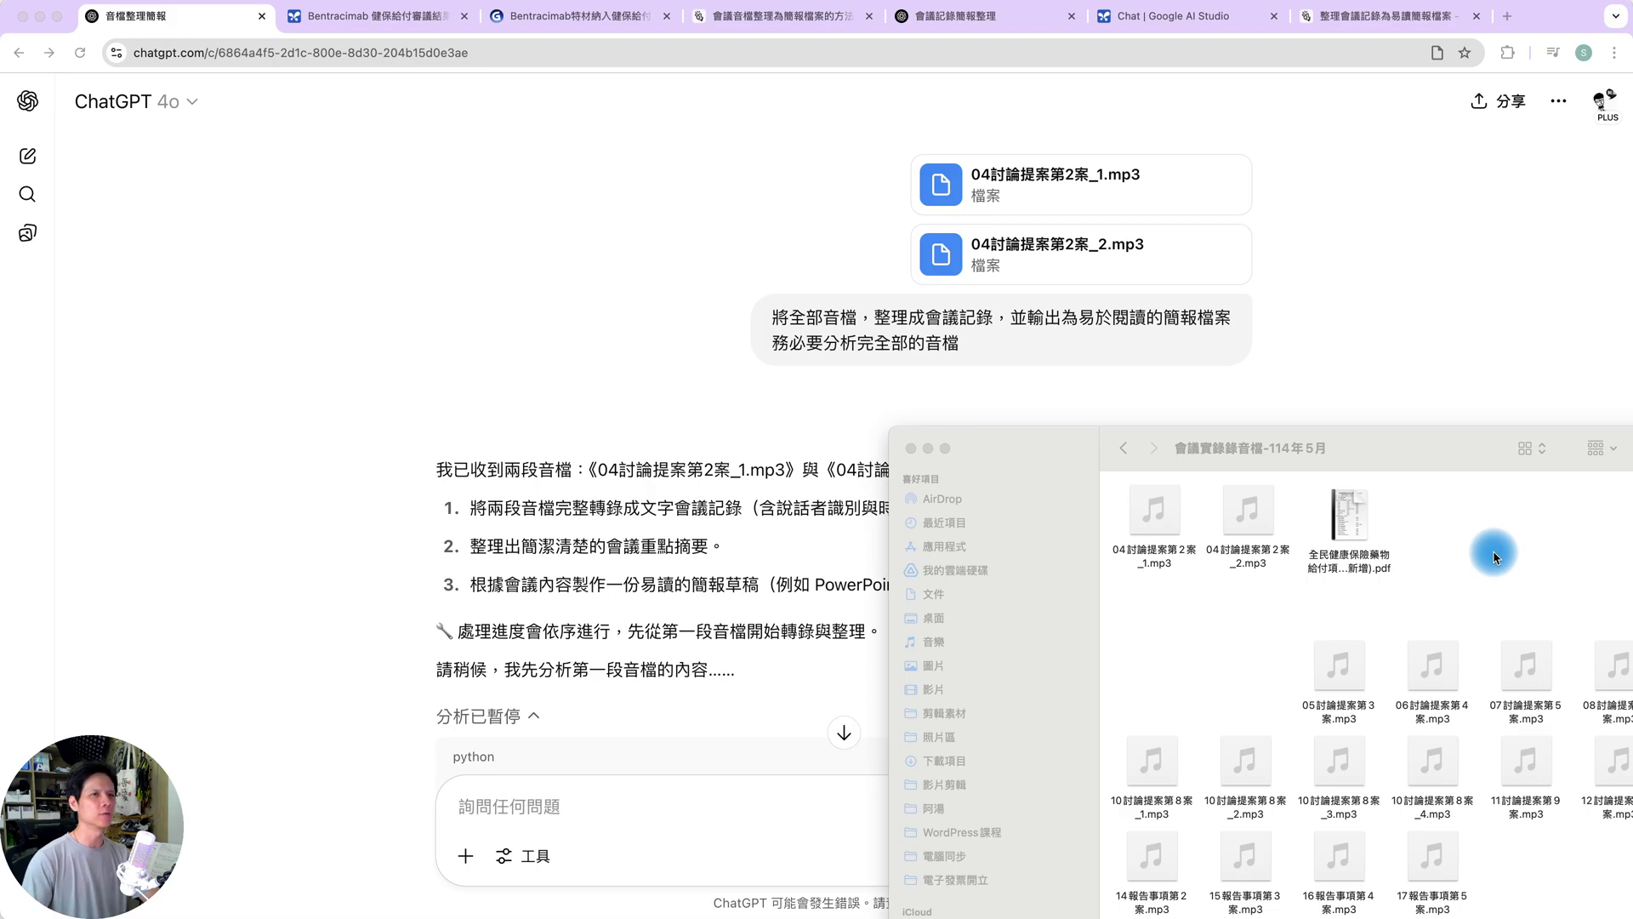
- Preview the official meeting-minutes PDF in the folder 會議實錄錄音檔-114年5月, read through its cases and attachments, and close the preview
double_click(1369, 525)
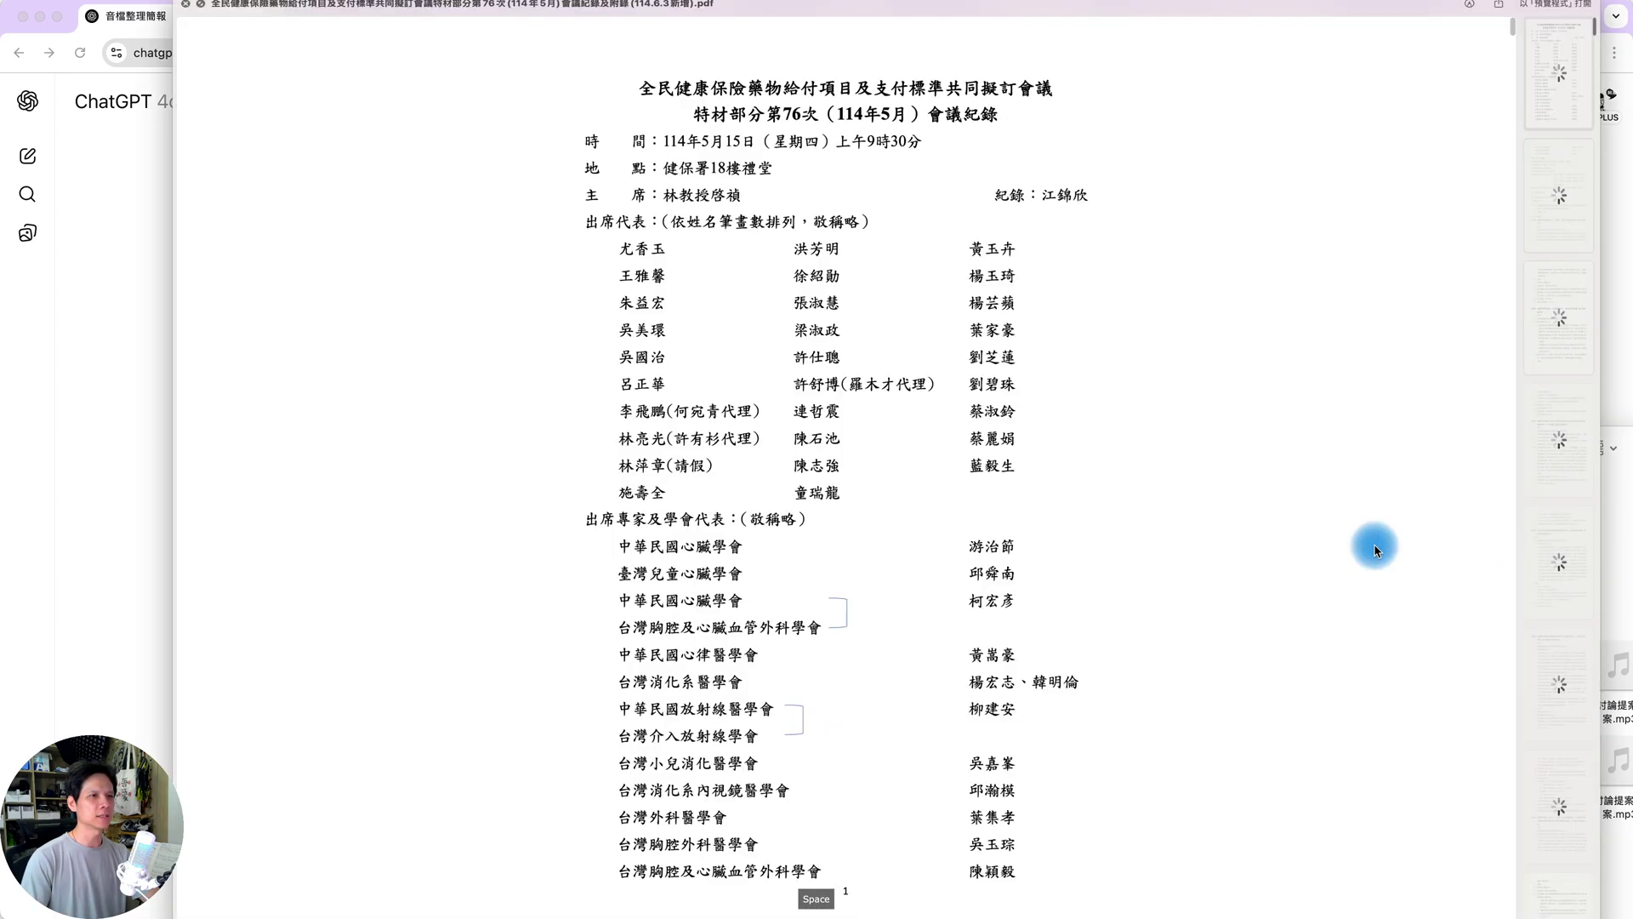
scroll(1272, 511, down, 10)
key(Page_Down)
key(Page_Down)
key(Page_Down)
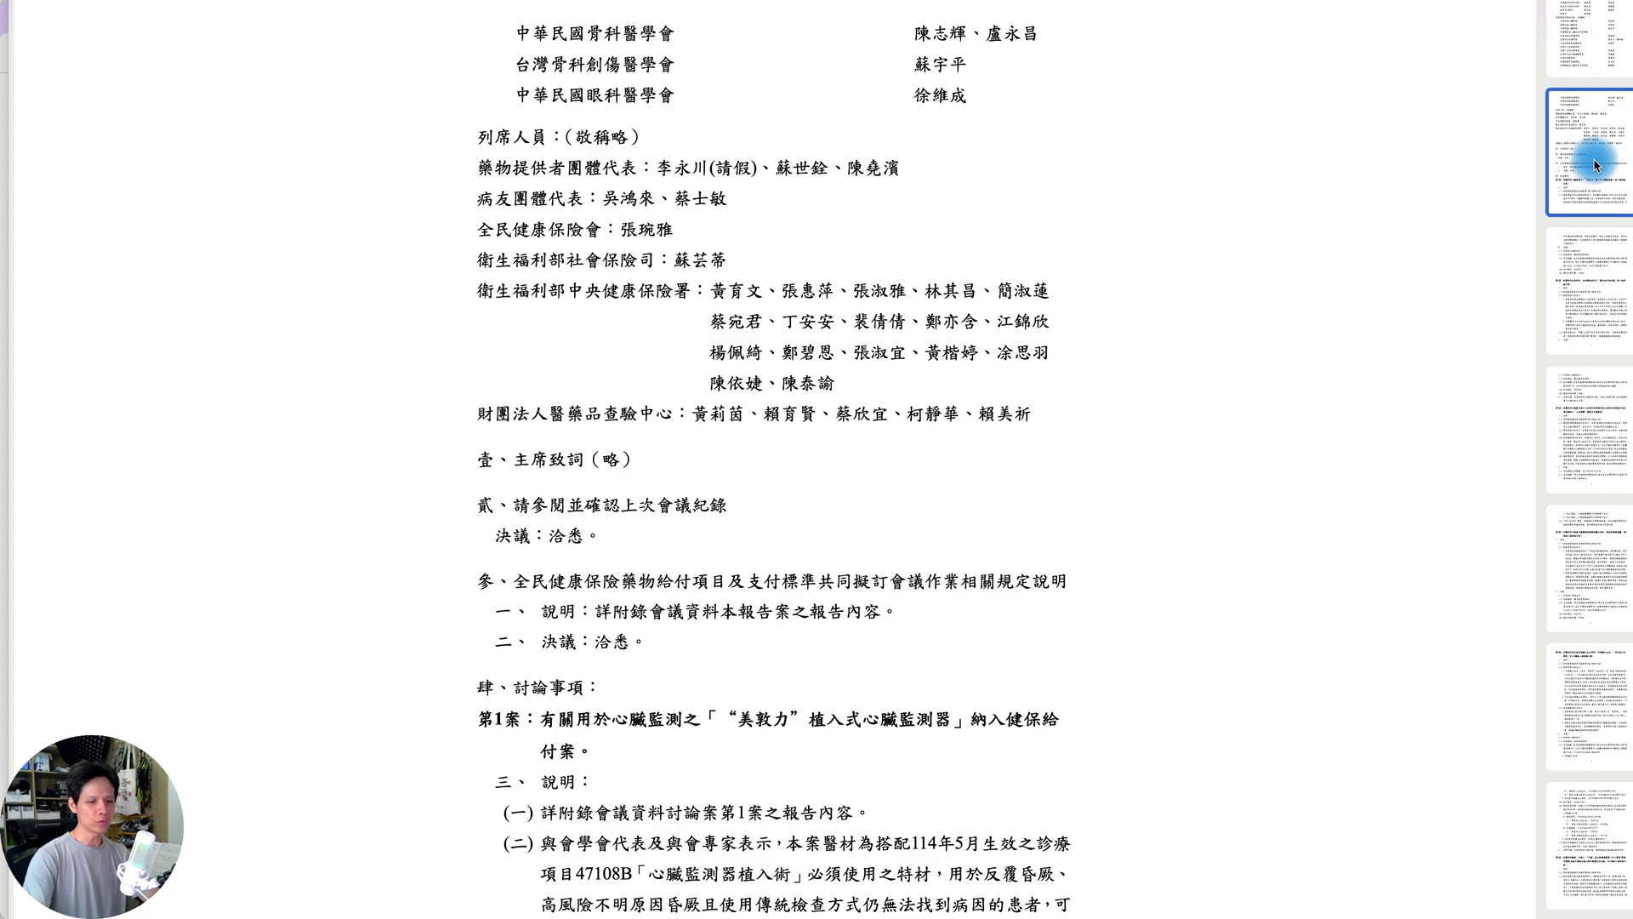
key(Page_Down)
key(Page_Down)
key(Page_Down)
key(Page_Down)
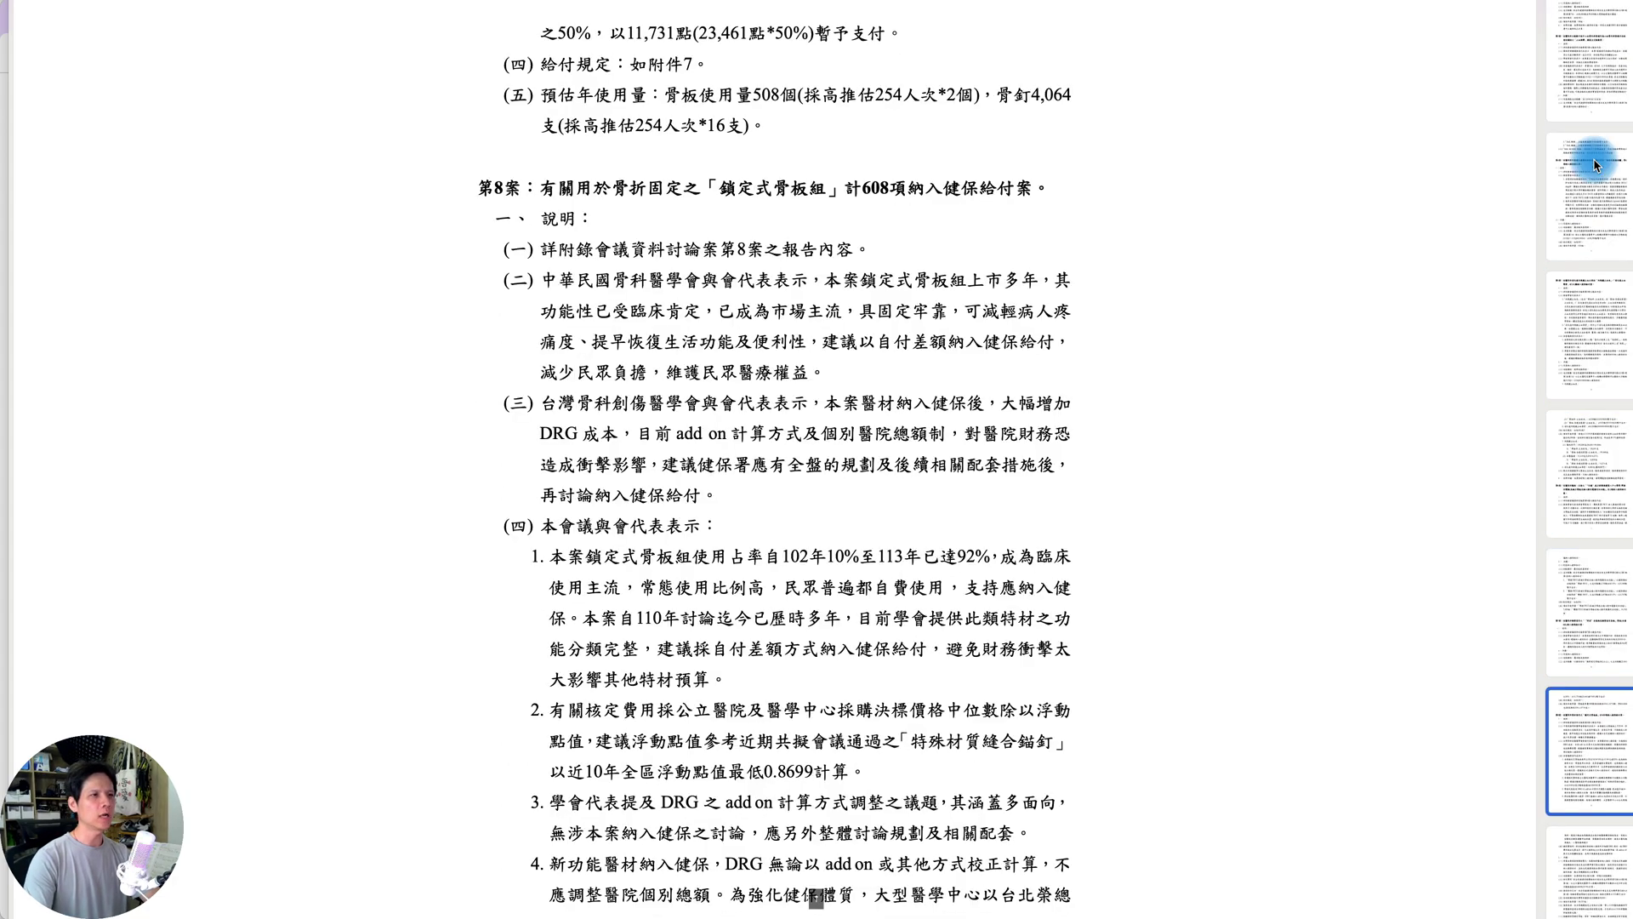
key(Page_Down)
key(Page_Down)
key(Page_Down)
key(Page_Down)
key(Page_Down)
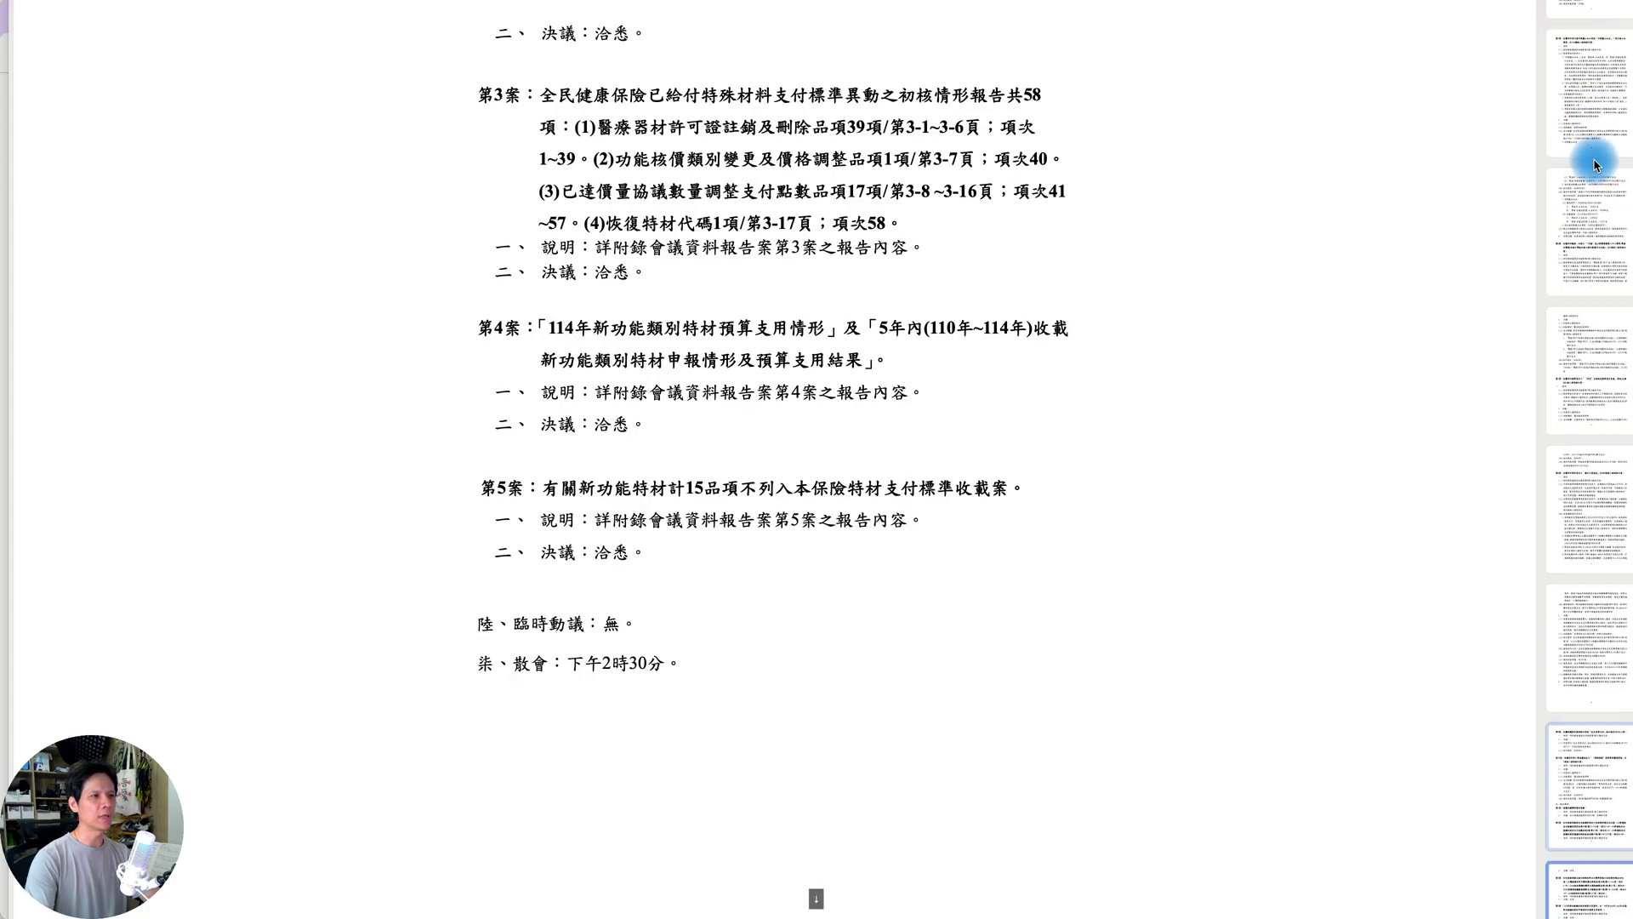
key(Page_Down)
key(Page_Down)
key(Page_Down)
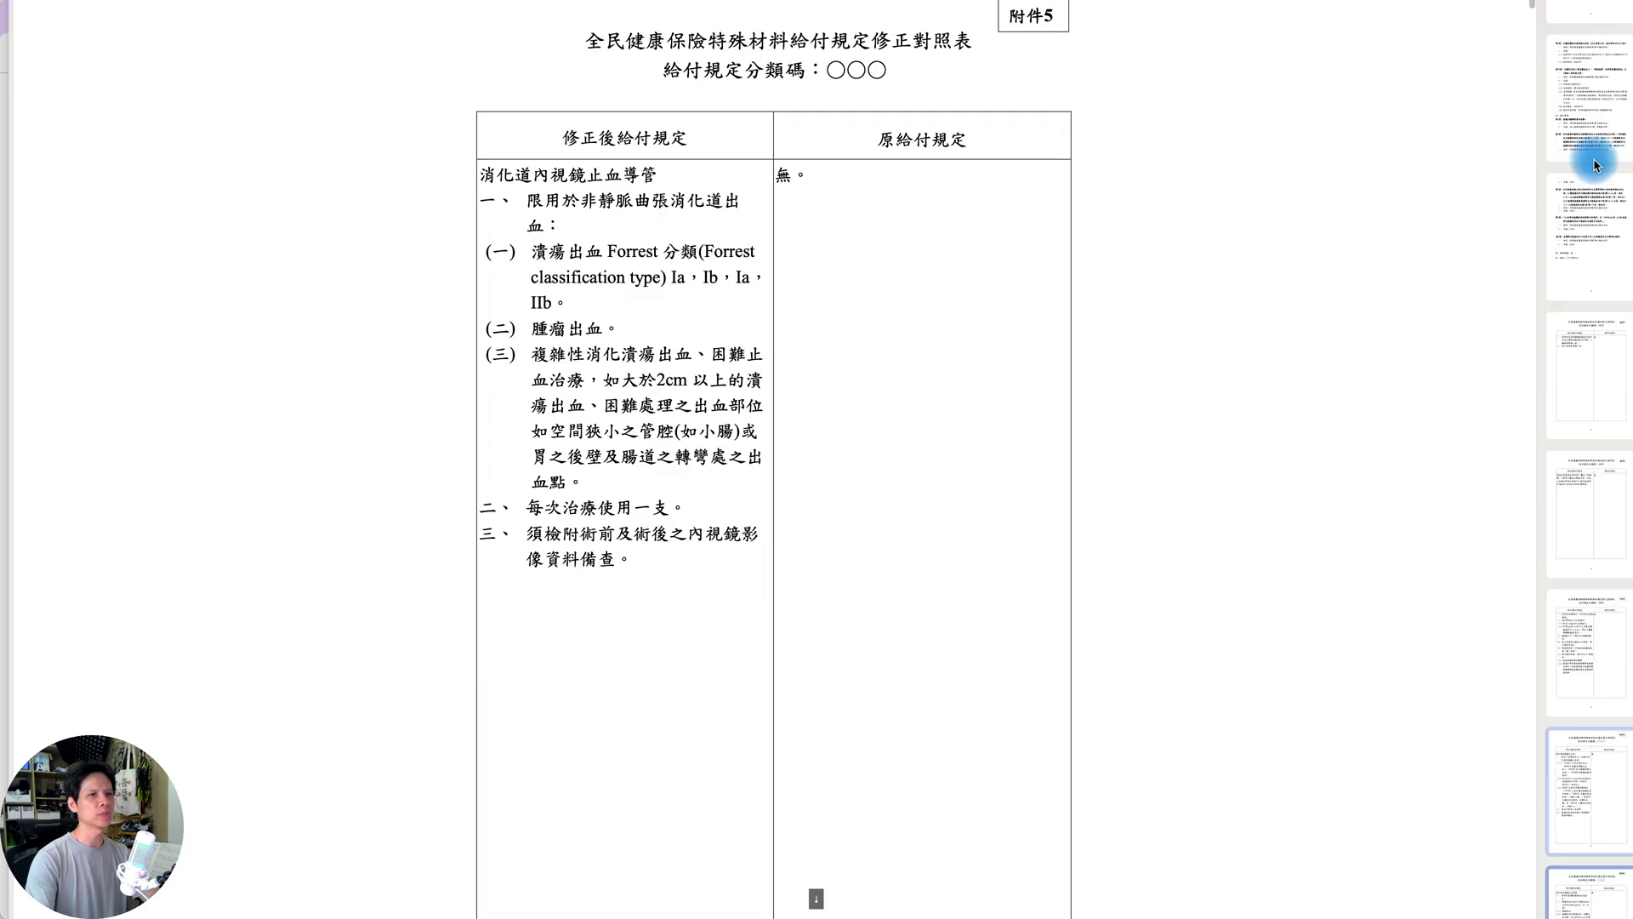
key(space)
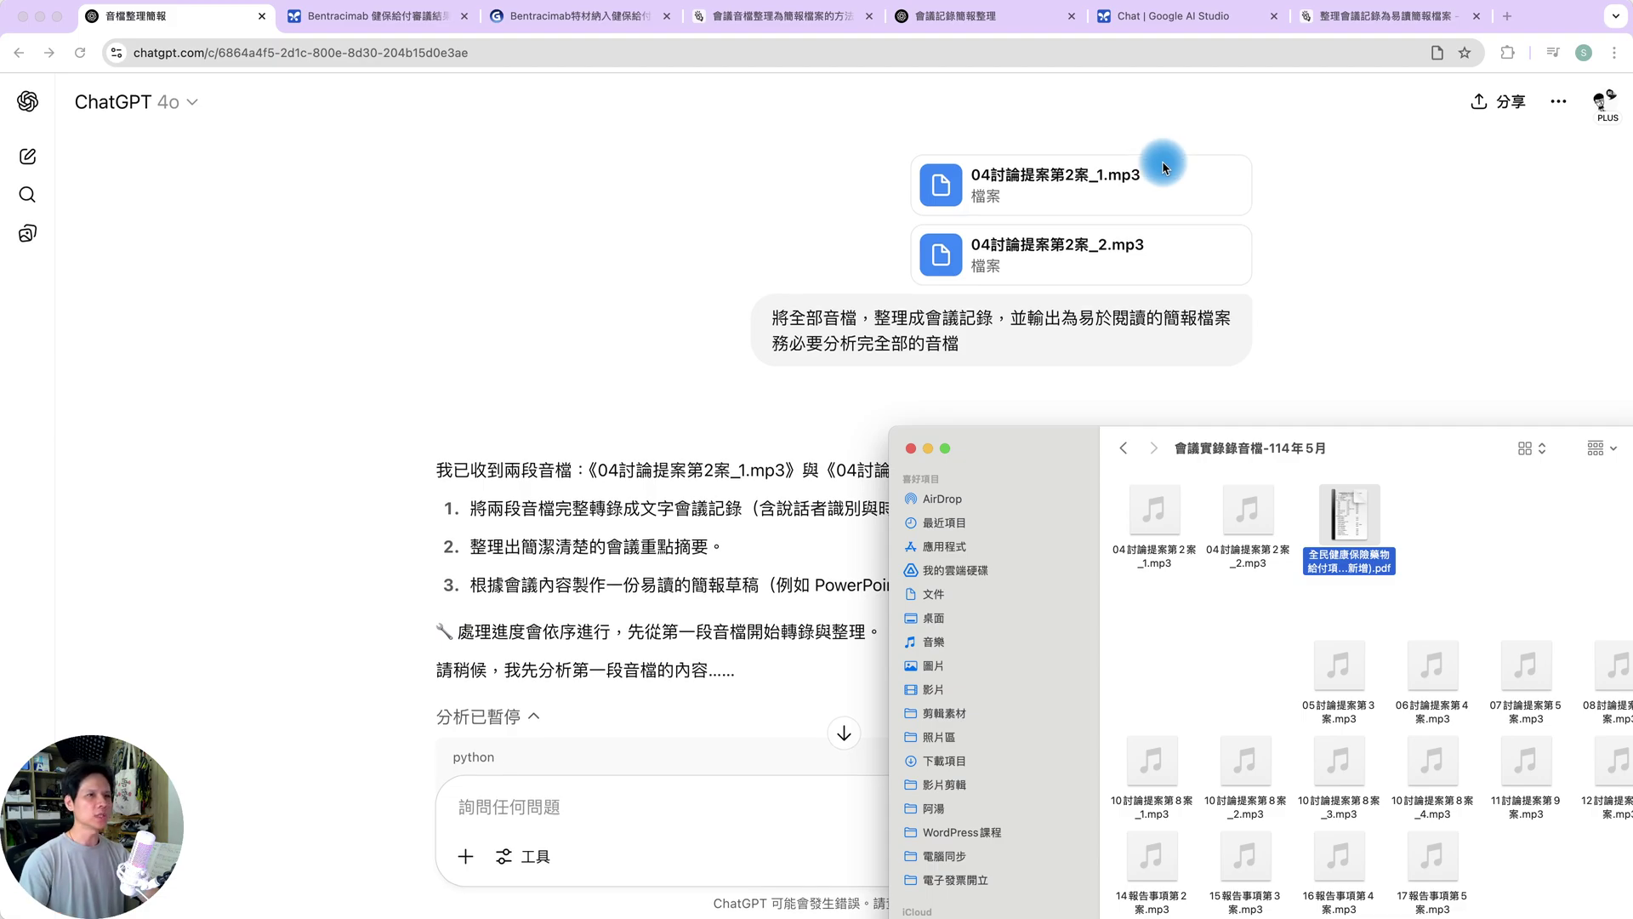
click(1225, 604)
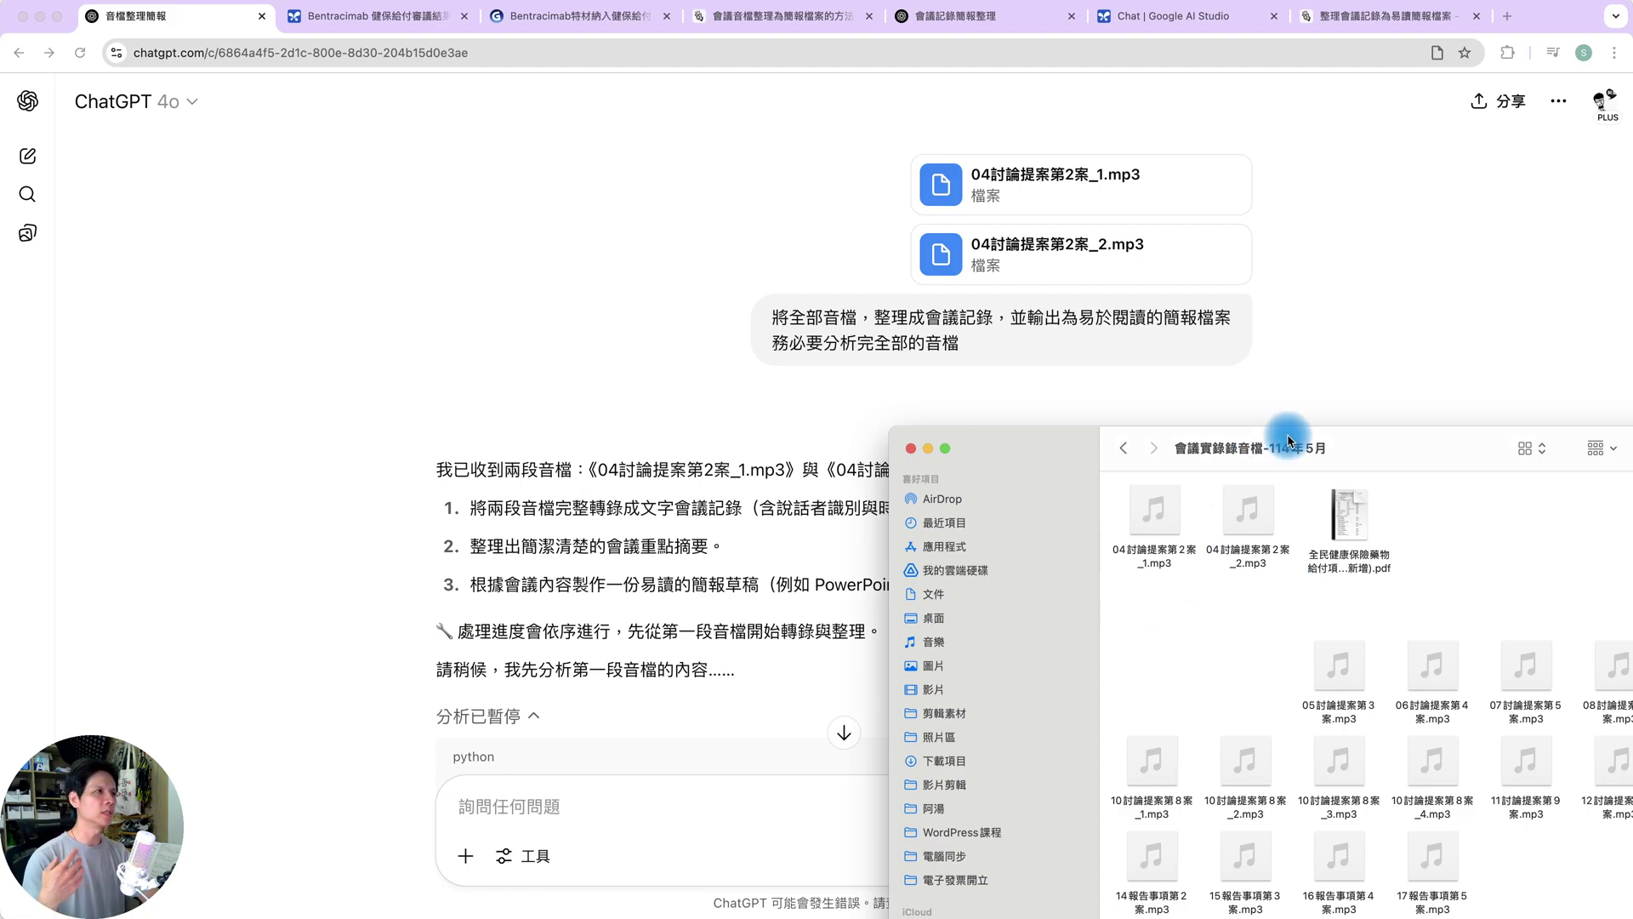
- Switch to the ChatGPT conversation about the two 04討論提案第2案 recordings and read its full reply, from the transcription attempts to the proposed alternatives
click(1370, 256)
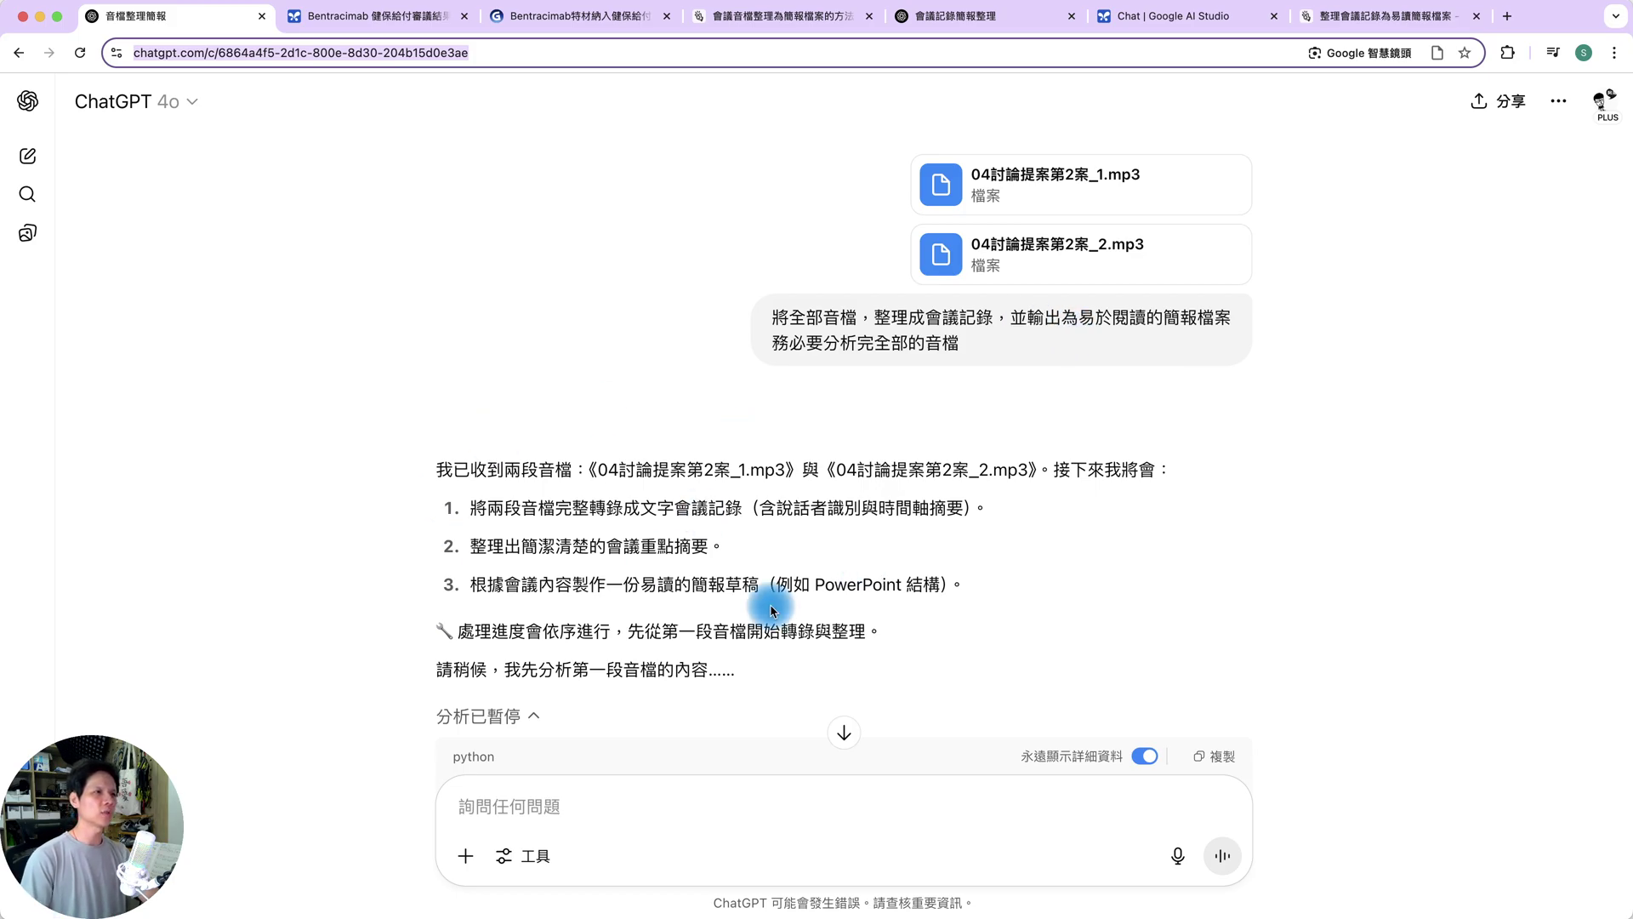
scroll(827, 518, down, 5)
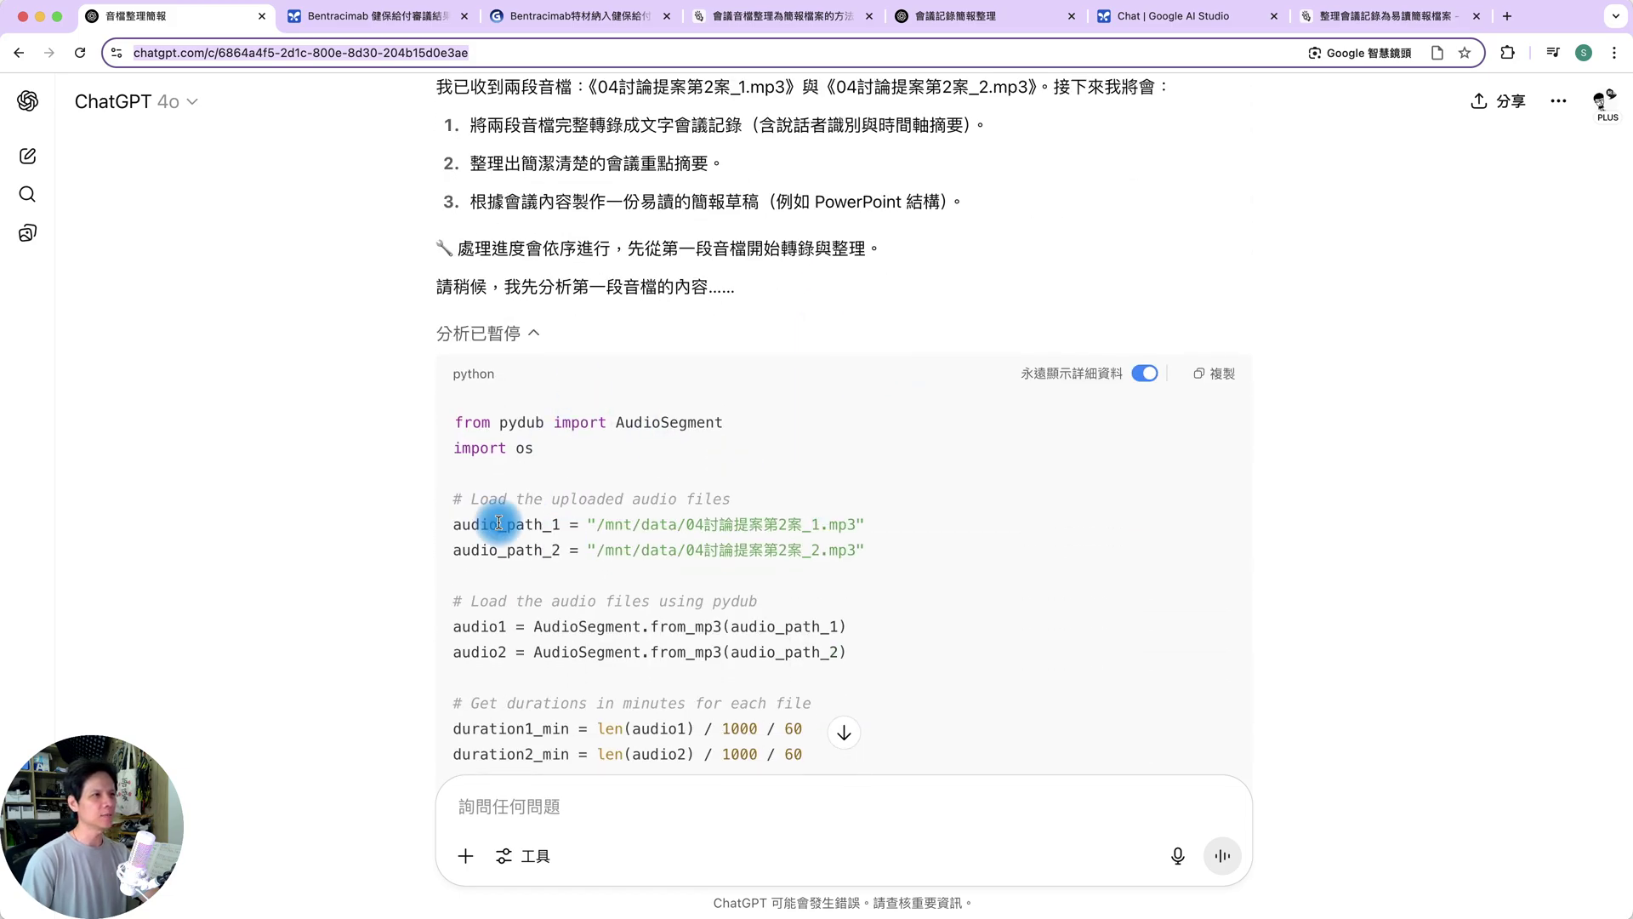
scroll(748, 523, down, 5)
scroll(740, 527, down, 2)
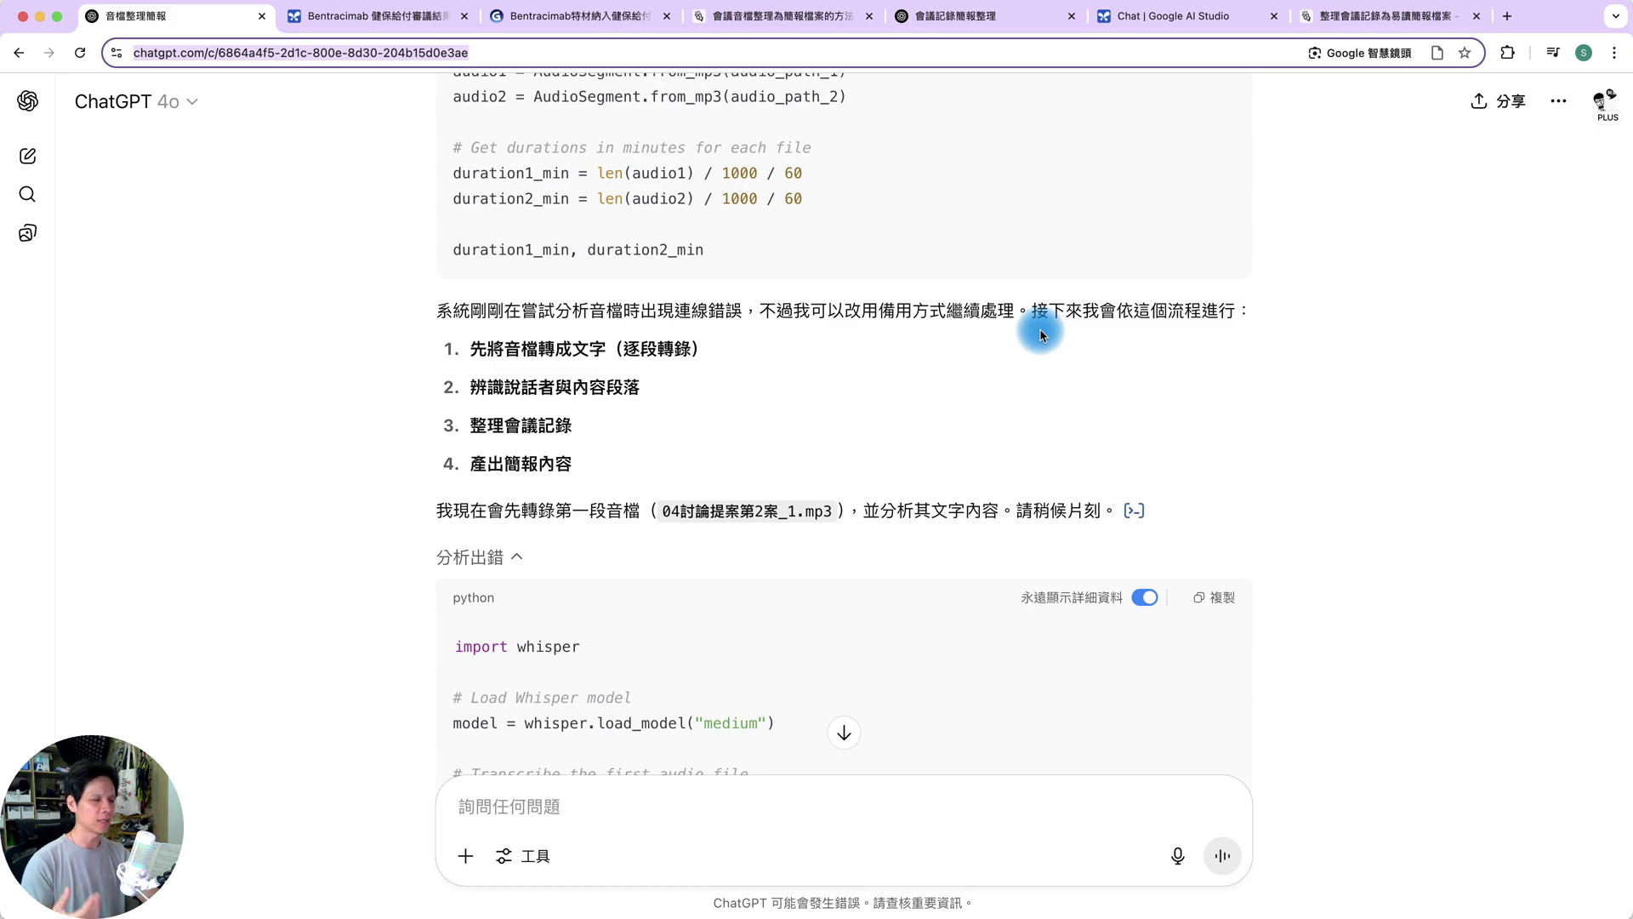
scroll(966, 426, down, 15)
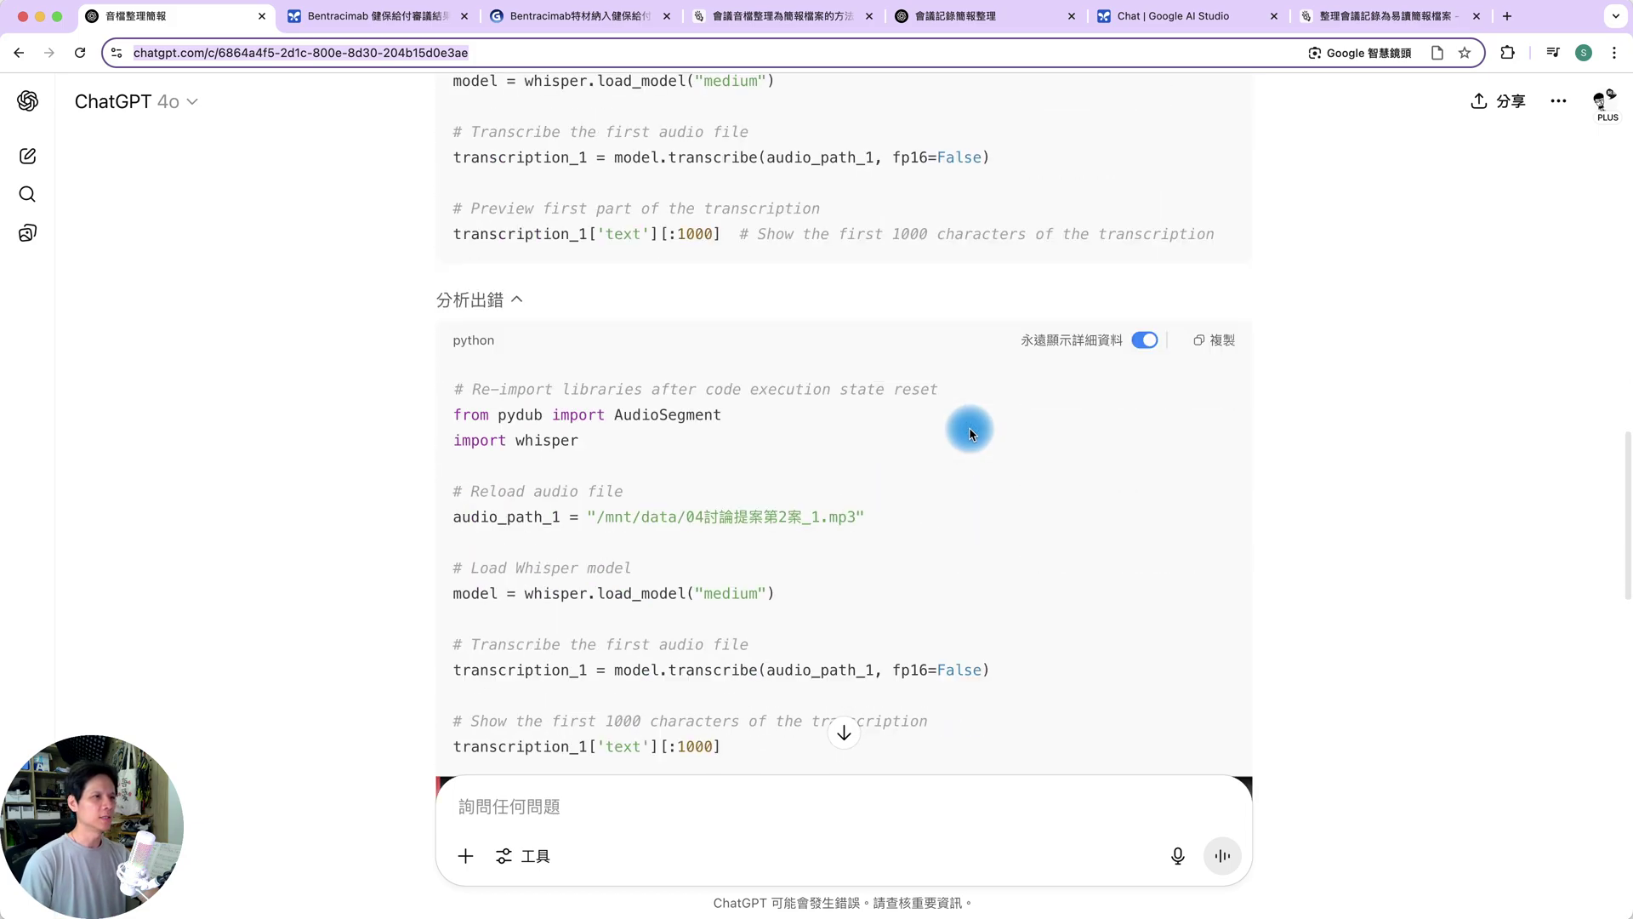
scroll(961, 444, up, 3)
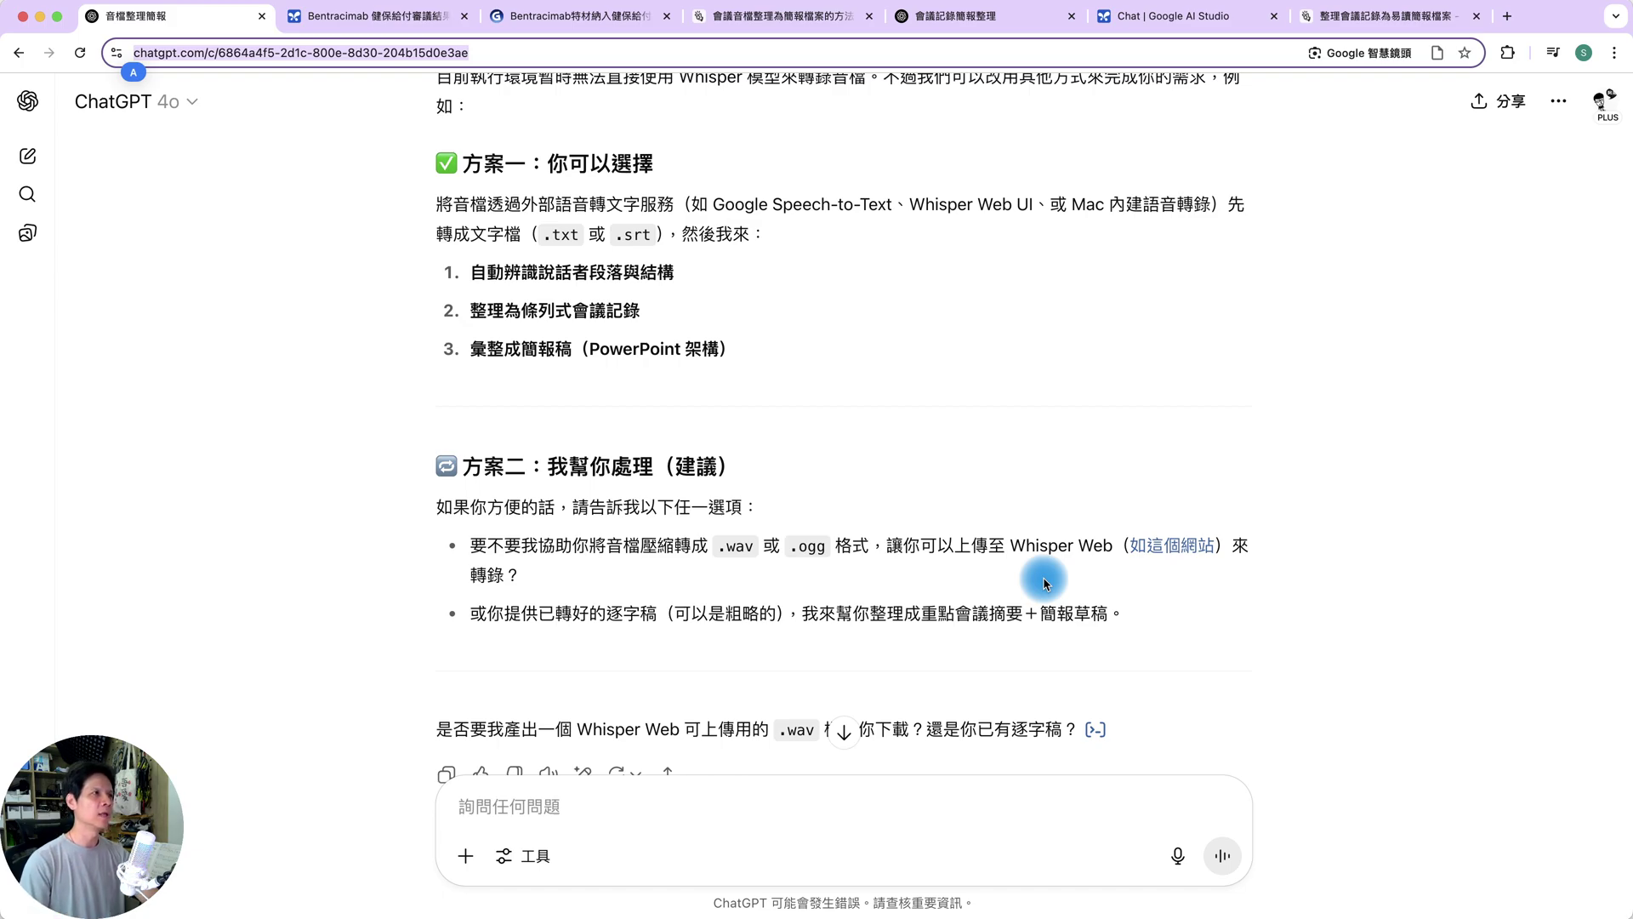
click(1026, 466)
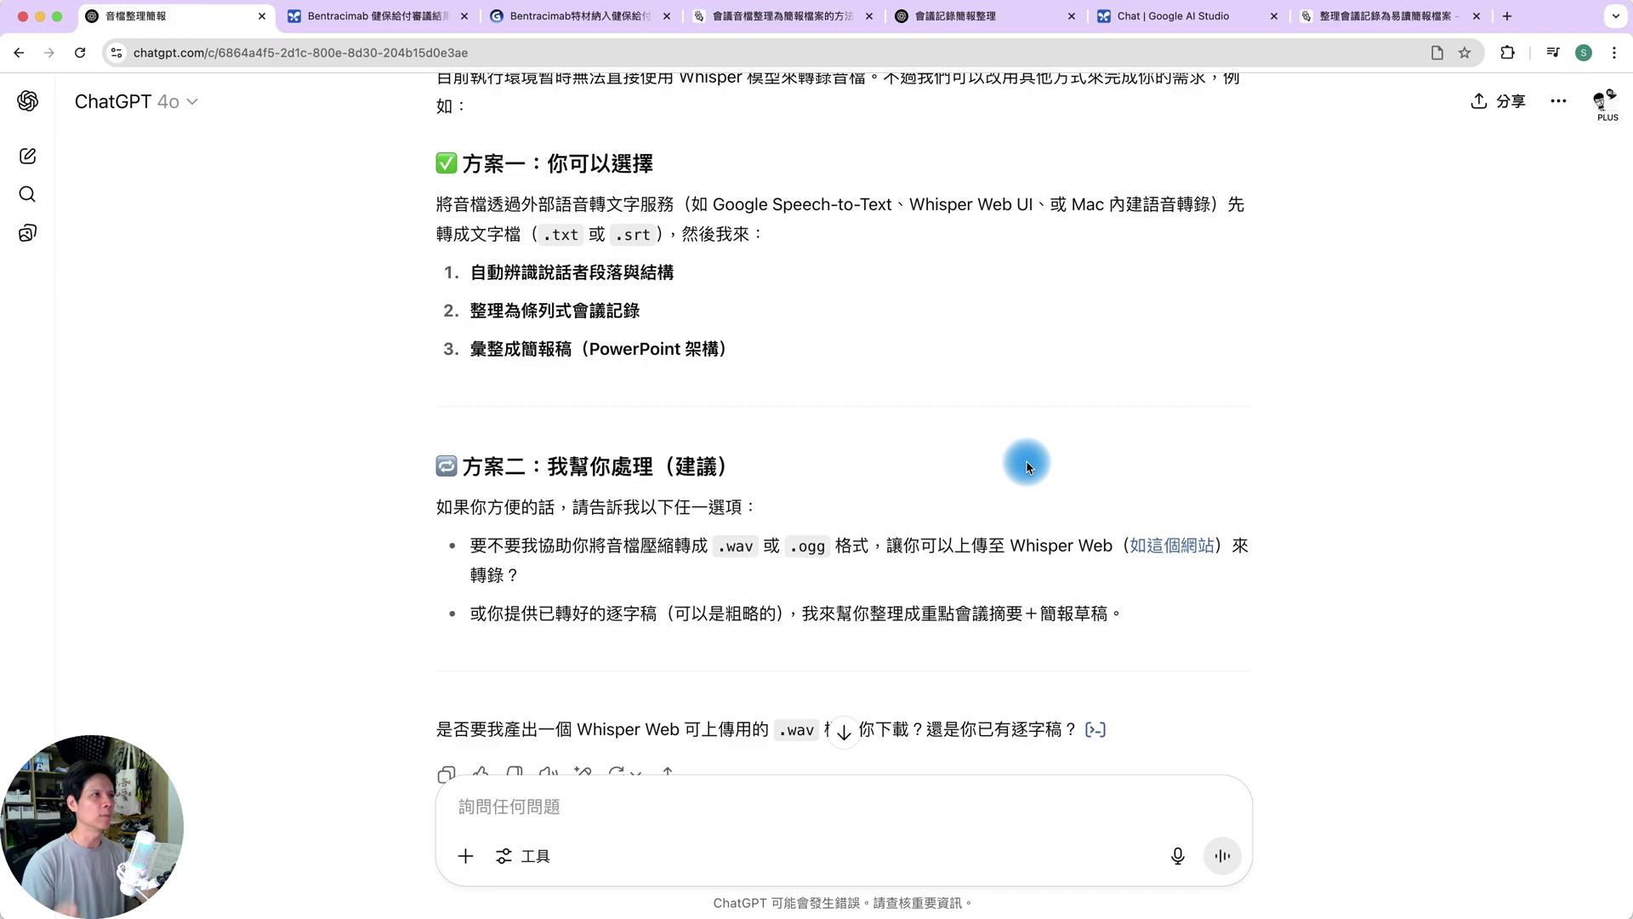
scroll(934, 417, down, 2)
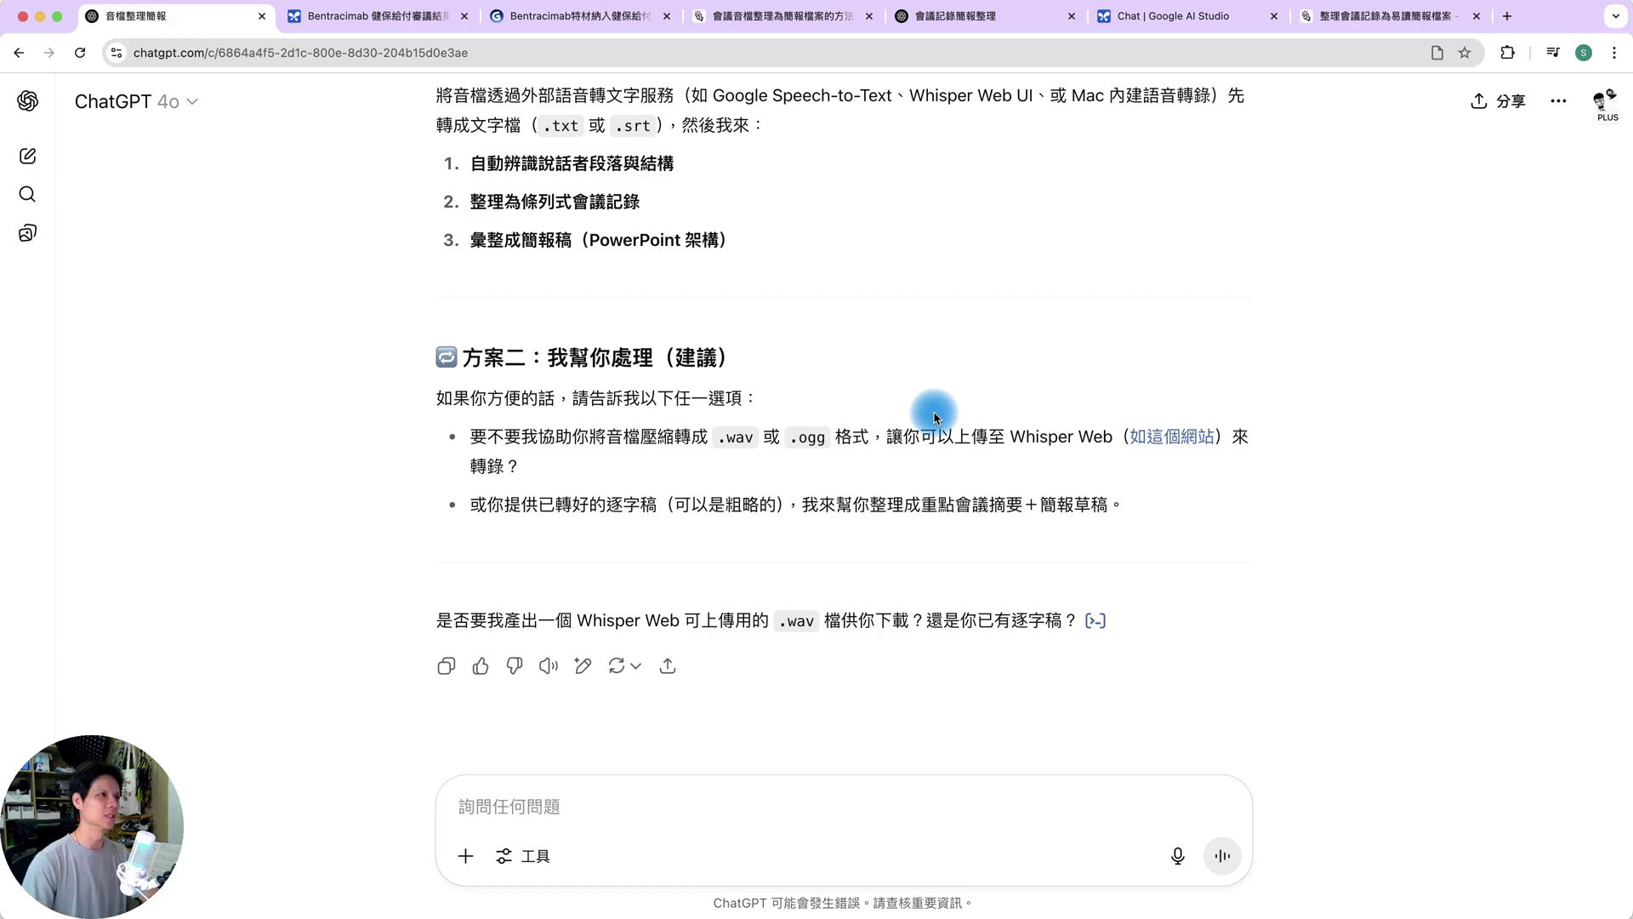
- Switch to the Google AI Studio chat Bentracimab 健保給付審議結果 and read the generated meeting minutes through the resolutions and action items
key(ctrl+Tab)
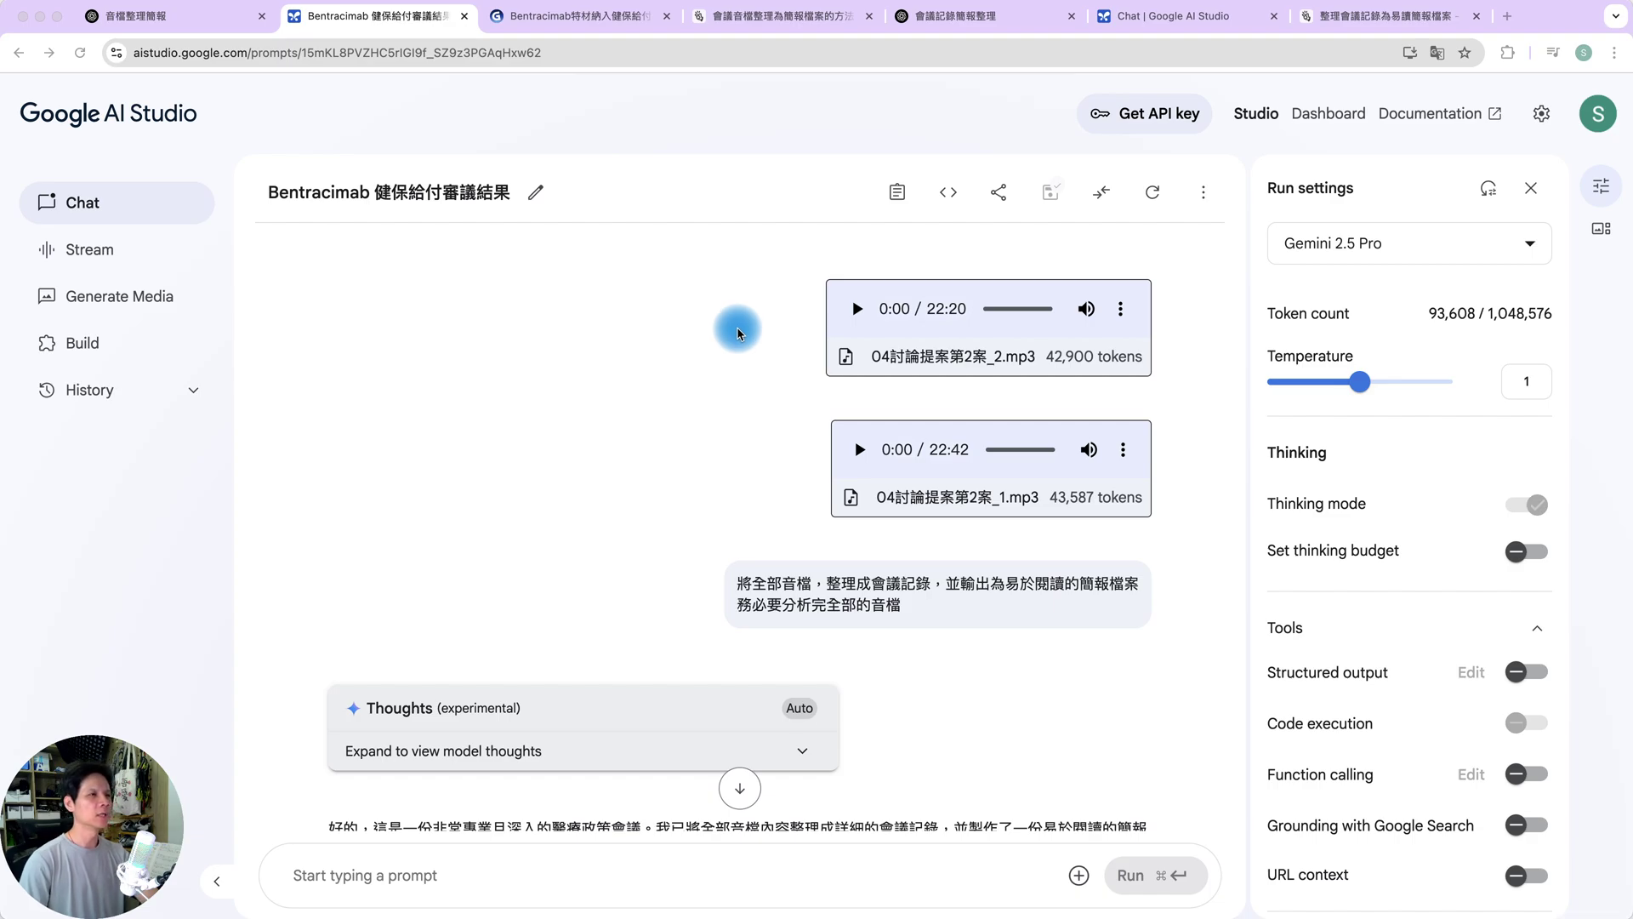
scroll(682, 485, down, 5)
scroll(671, 553, down, 4)
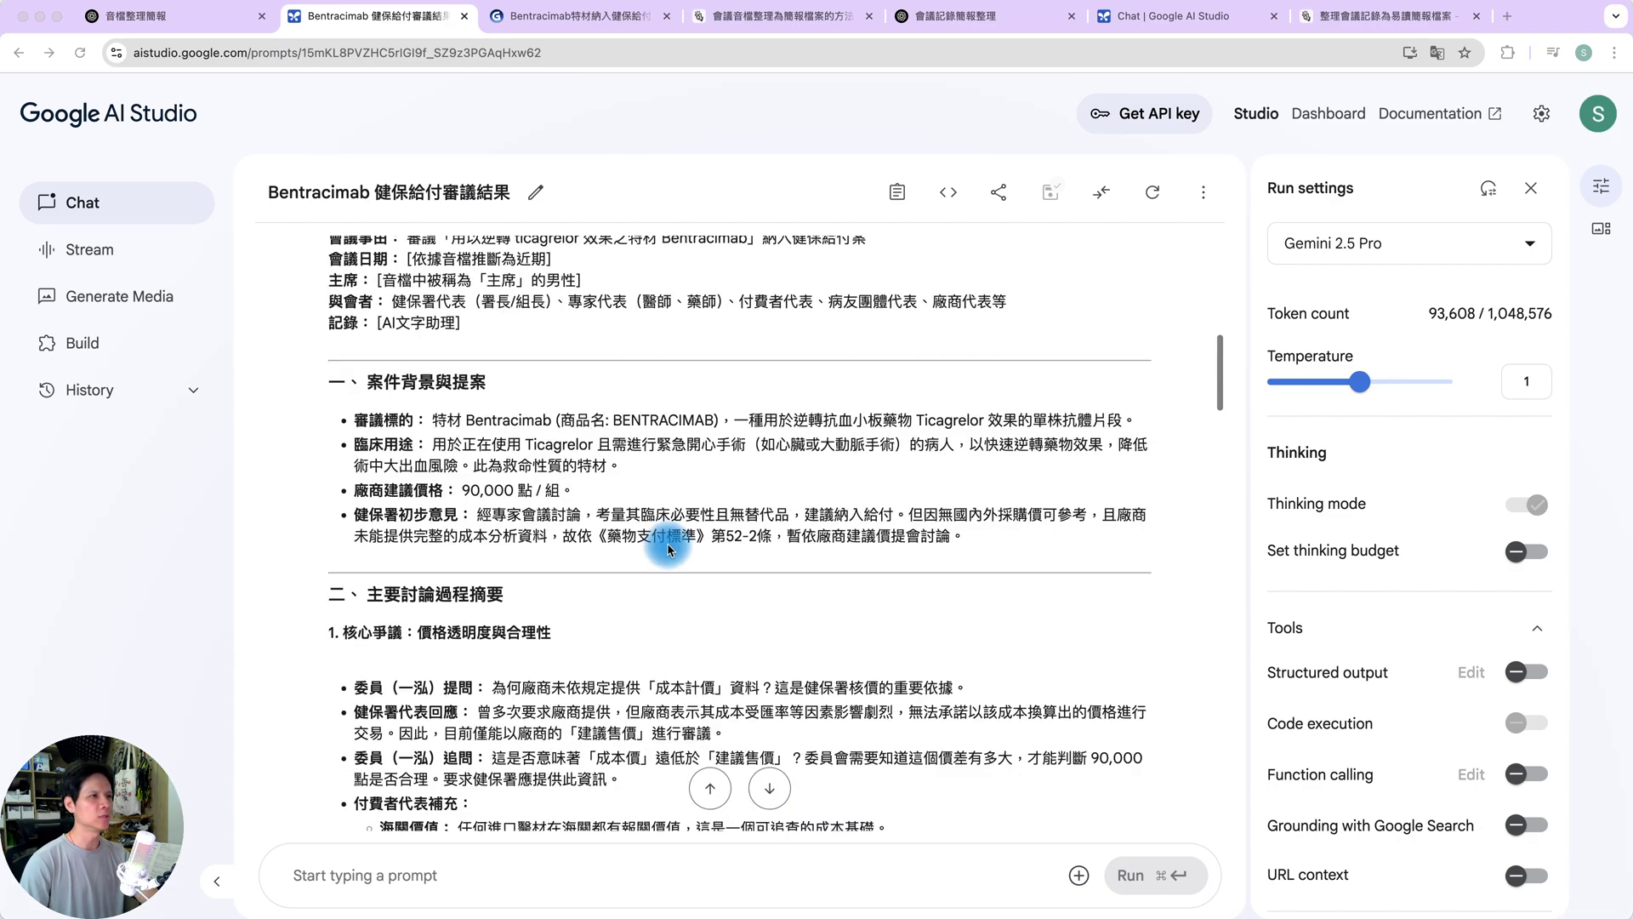
scroll(672, 541, down, 1)
scroll(671, 542, down, 5)
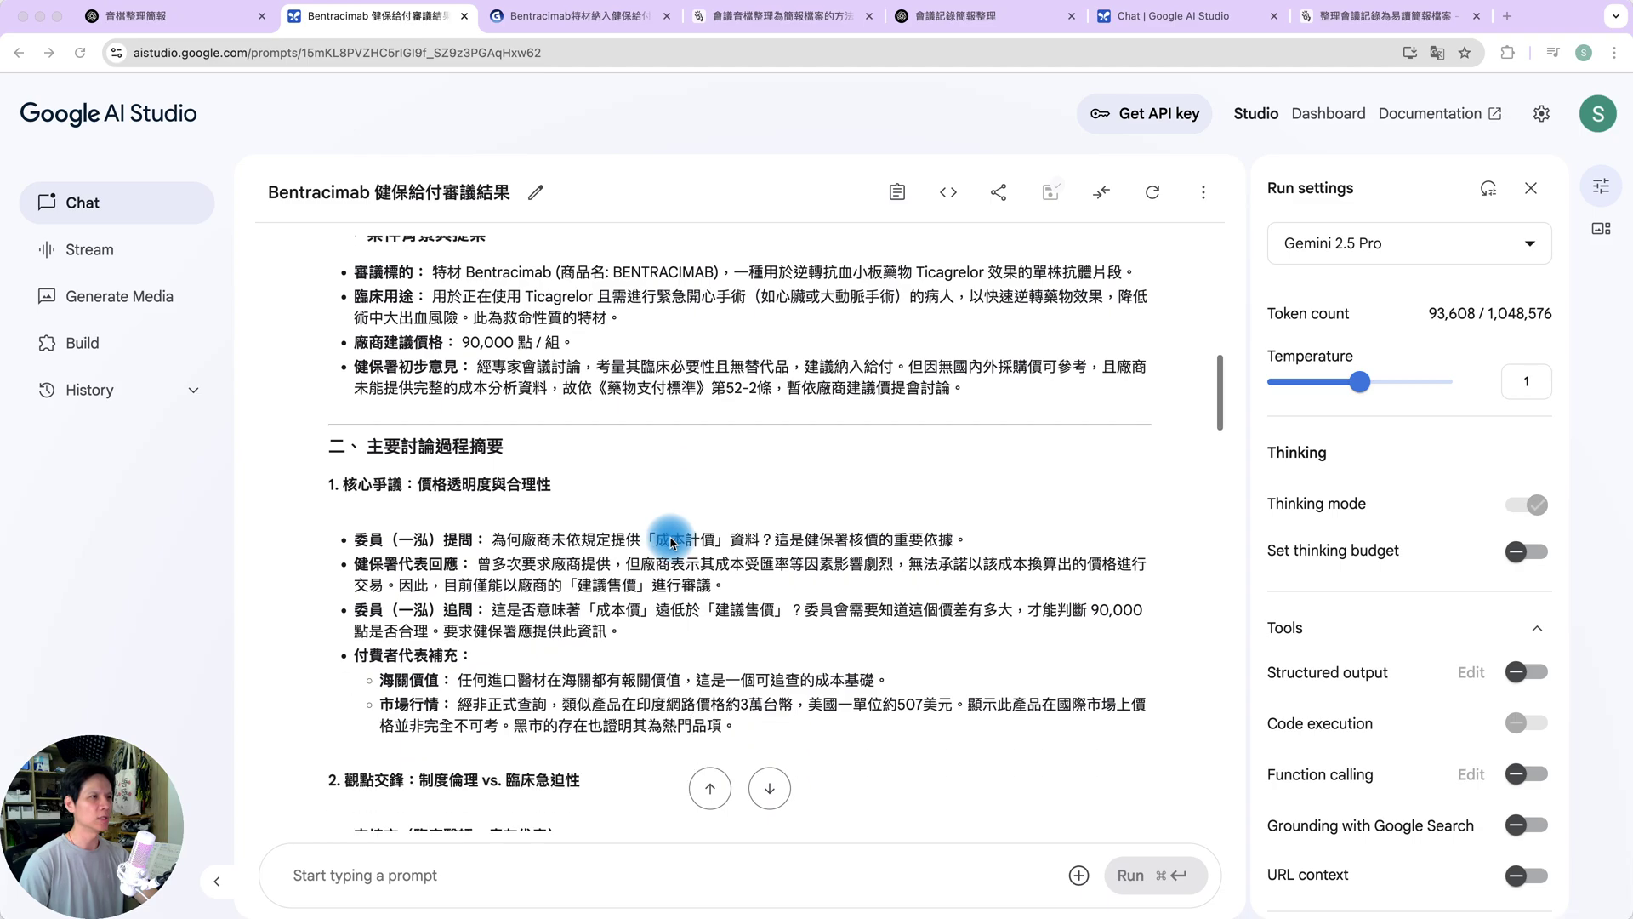
scroll(671, 545, up, 6)
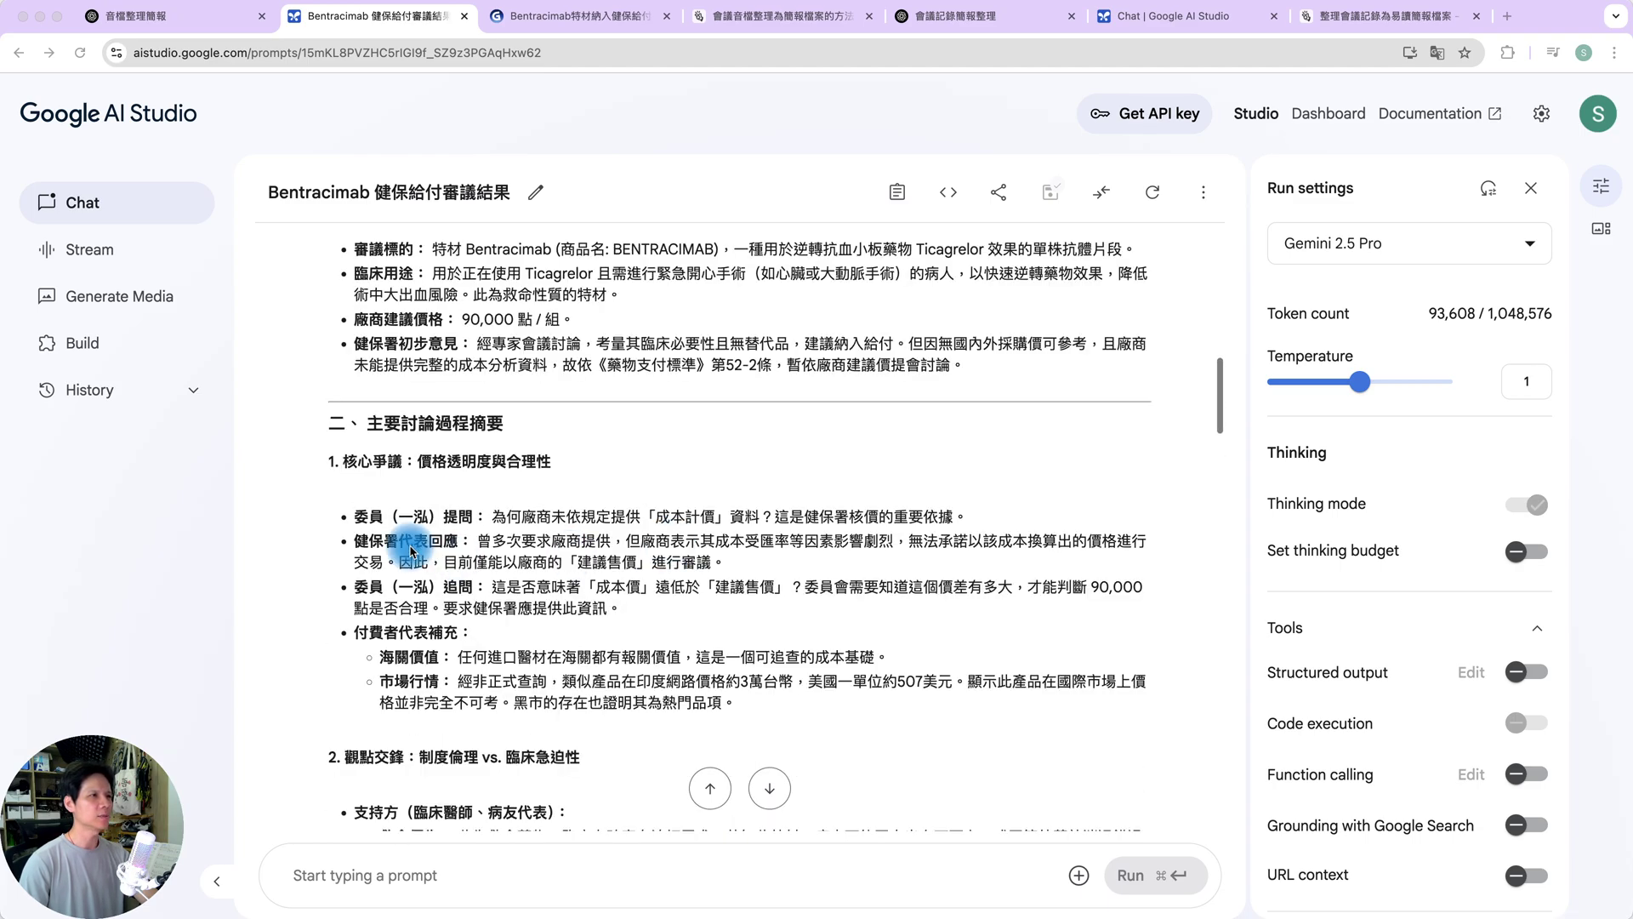
scroll(699, 525, down, 13)
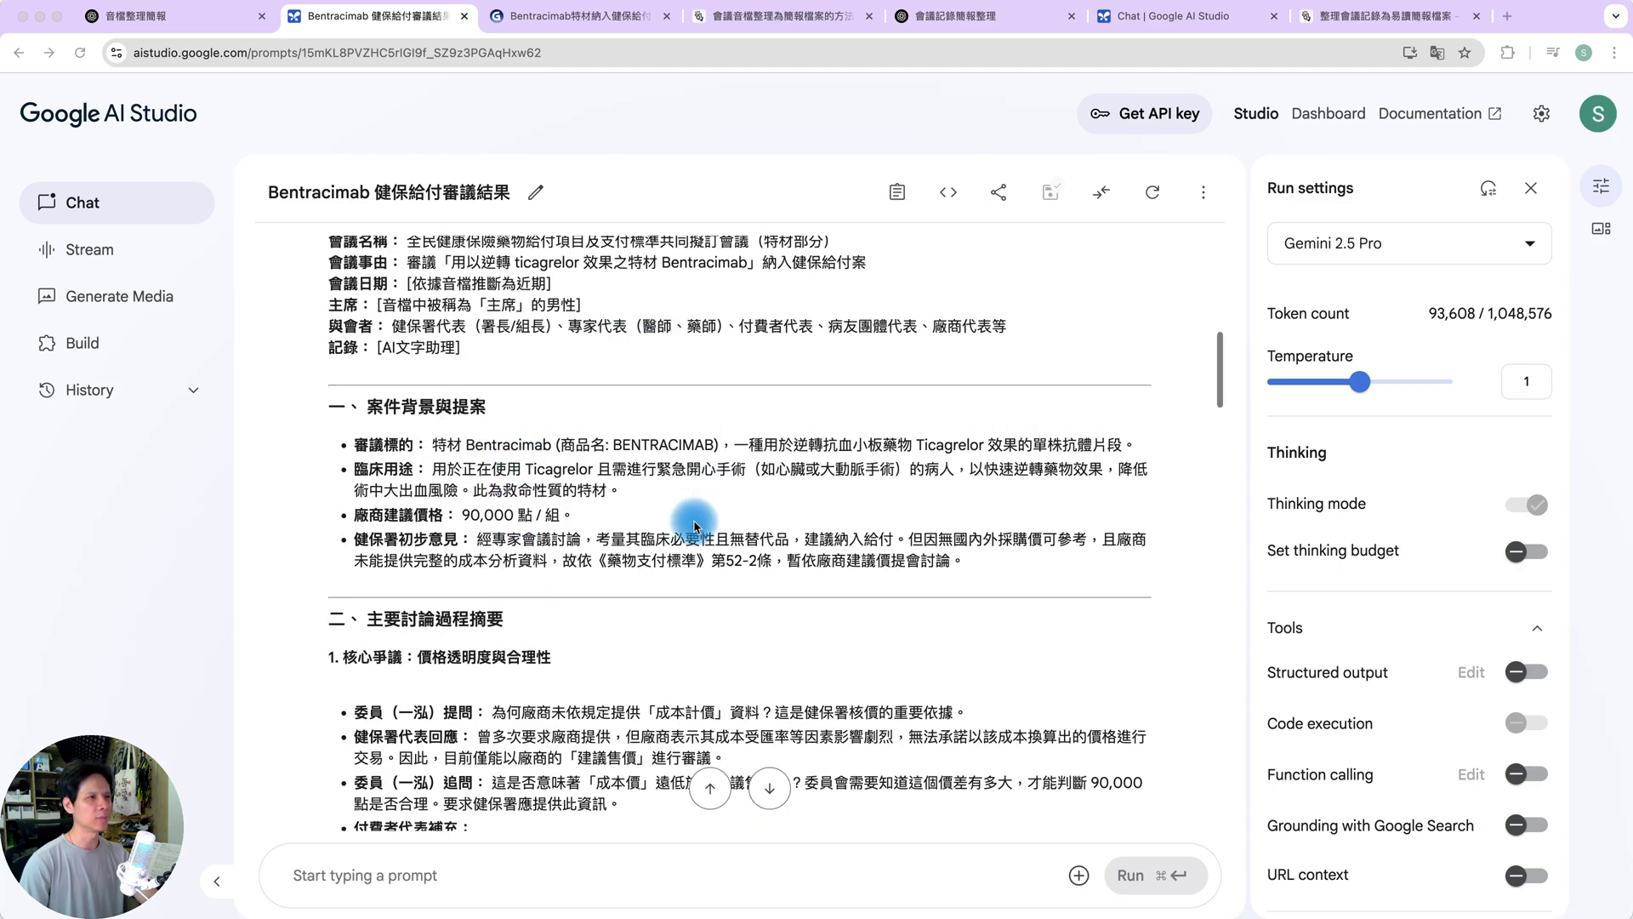
scroll(700, 525, down, 2)
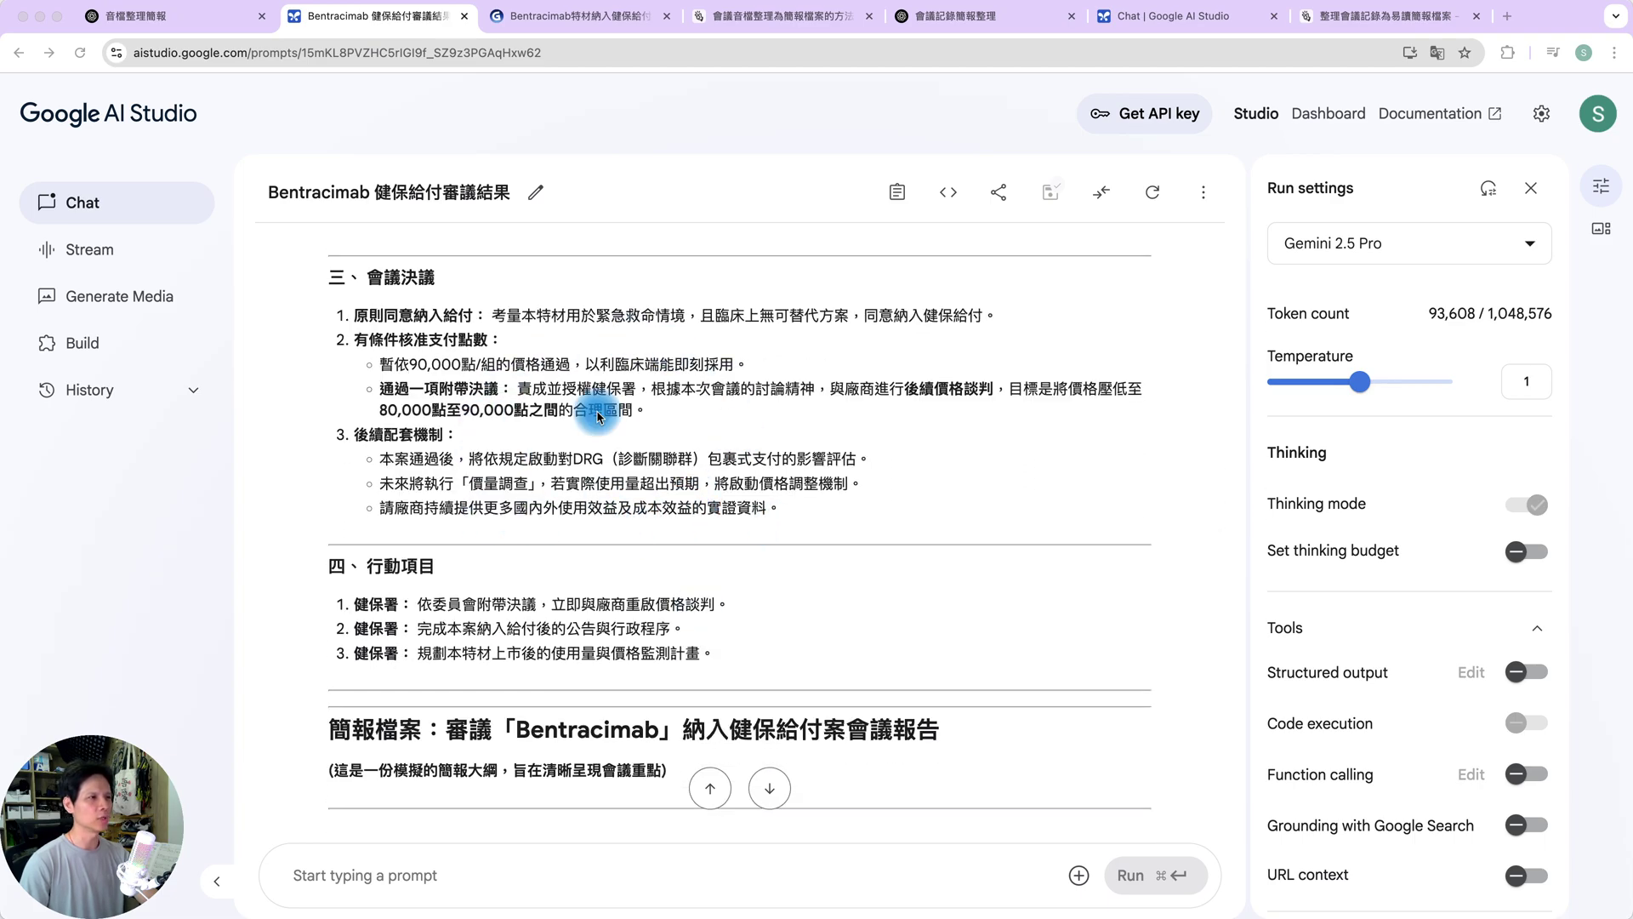
scroll(707, 506, down, 2)
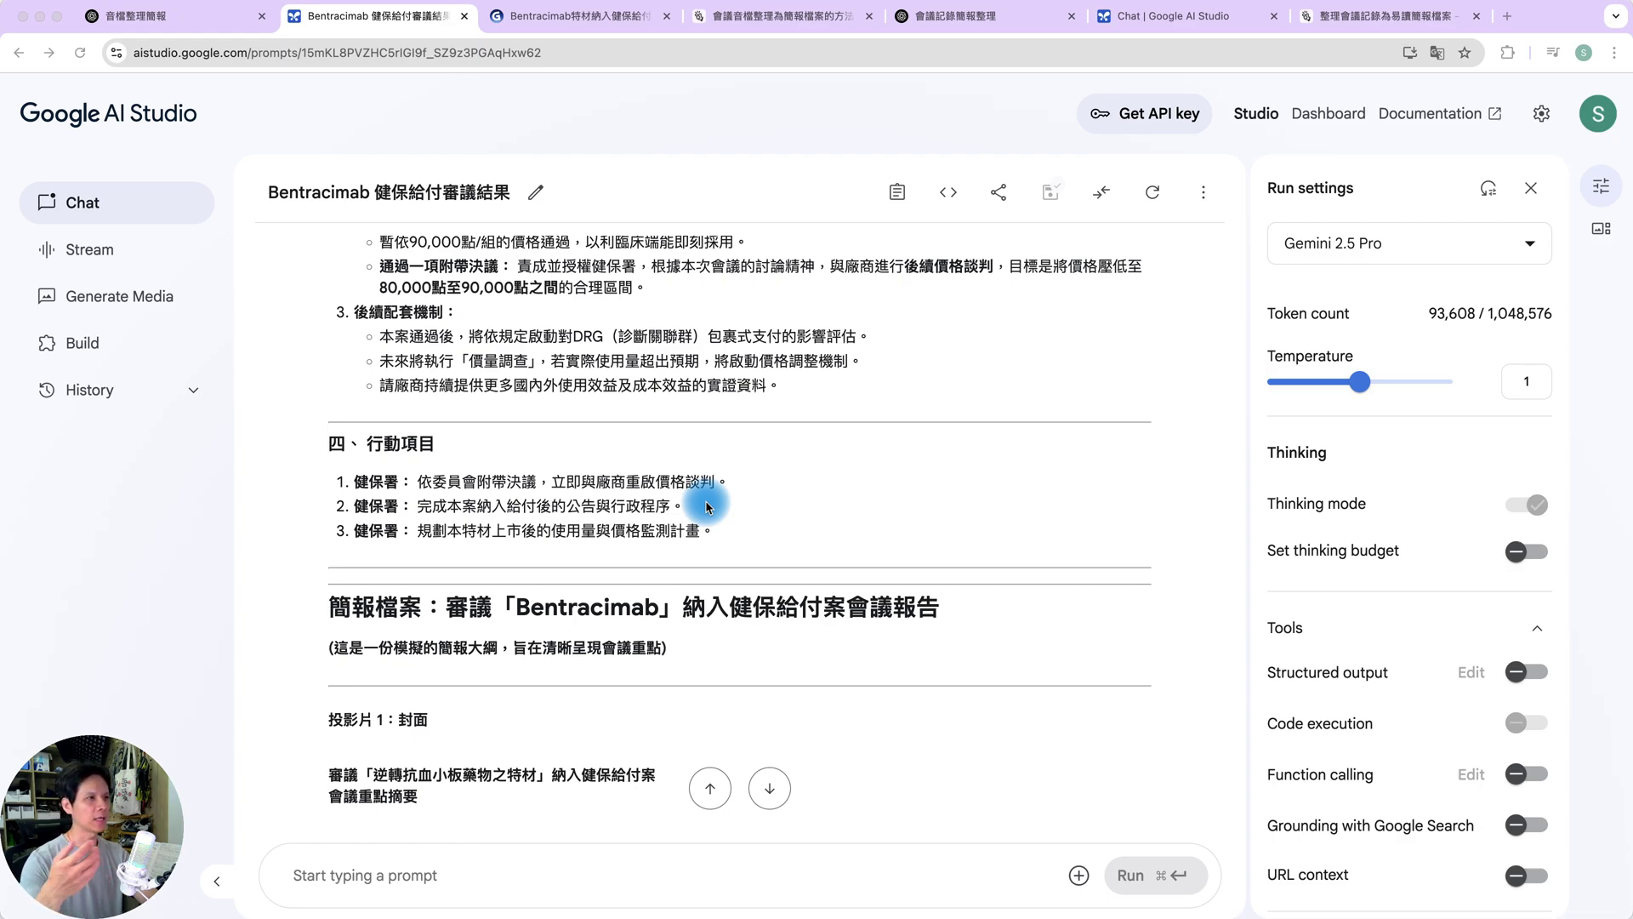
- Examine the slide-by-slide presentation outline that follows the meeting minutes in the reply
scroll(706, 507, down, 5)
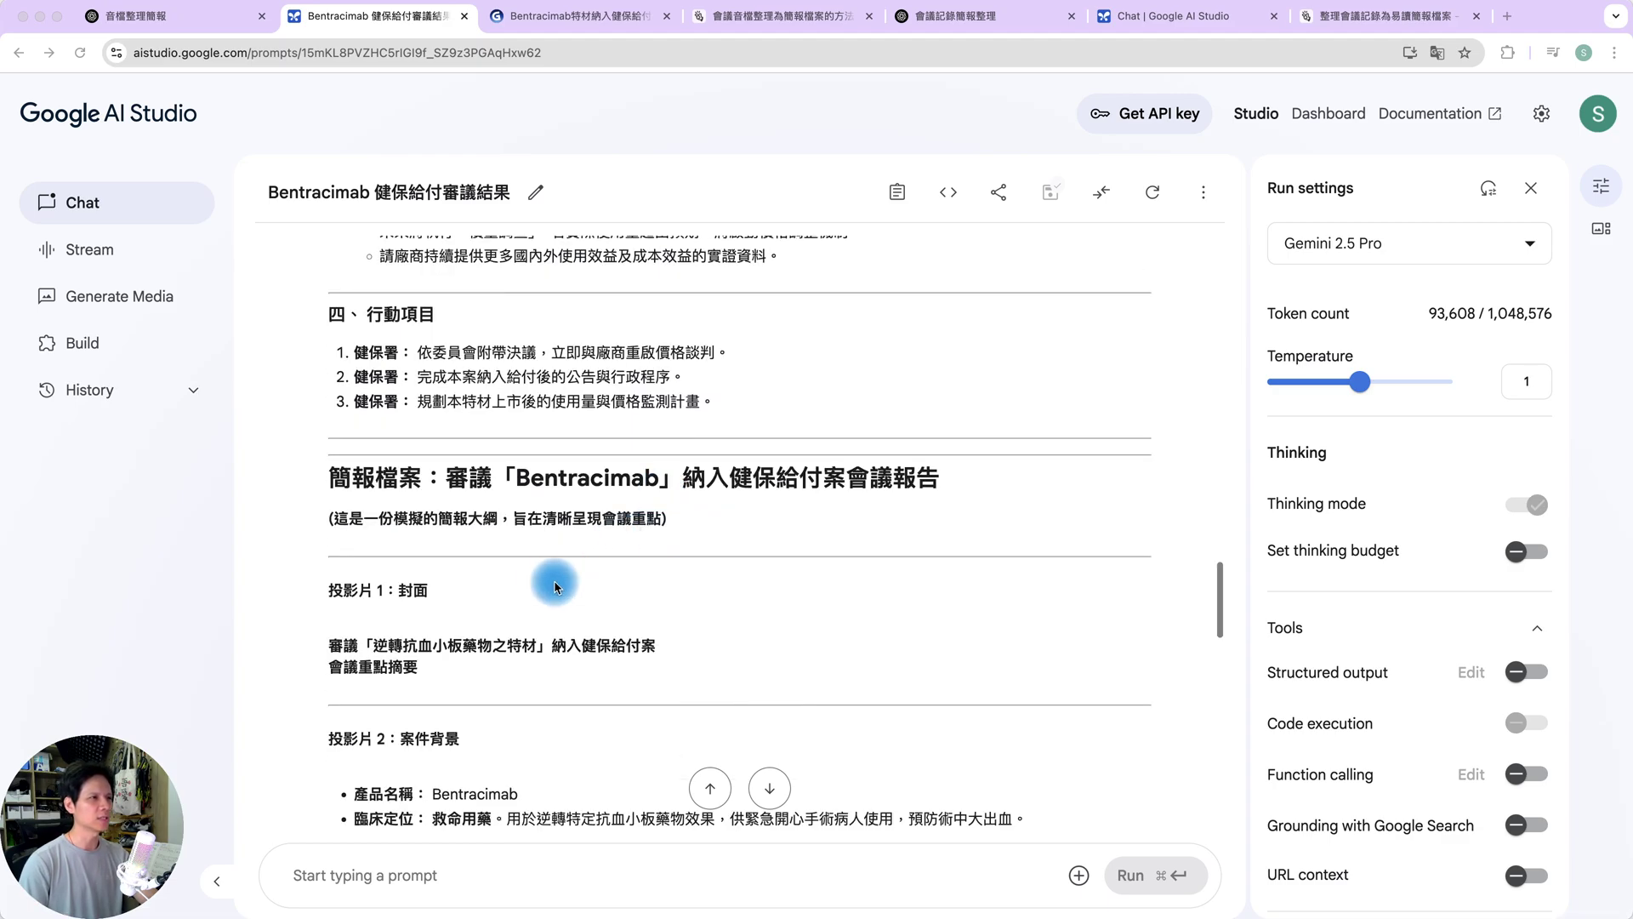
scroll(529, 594, down, 10)
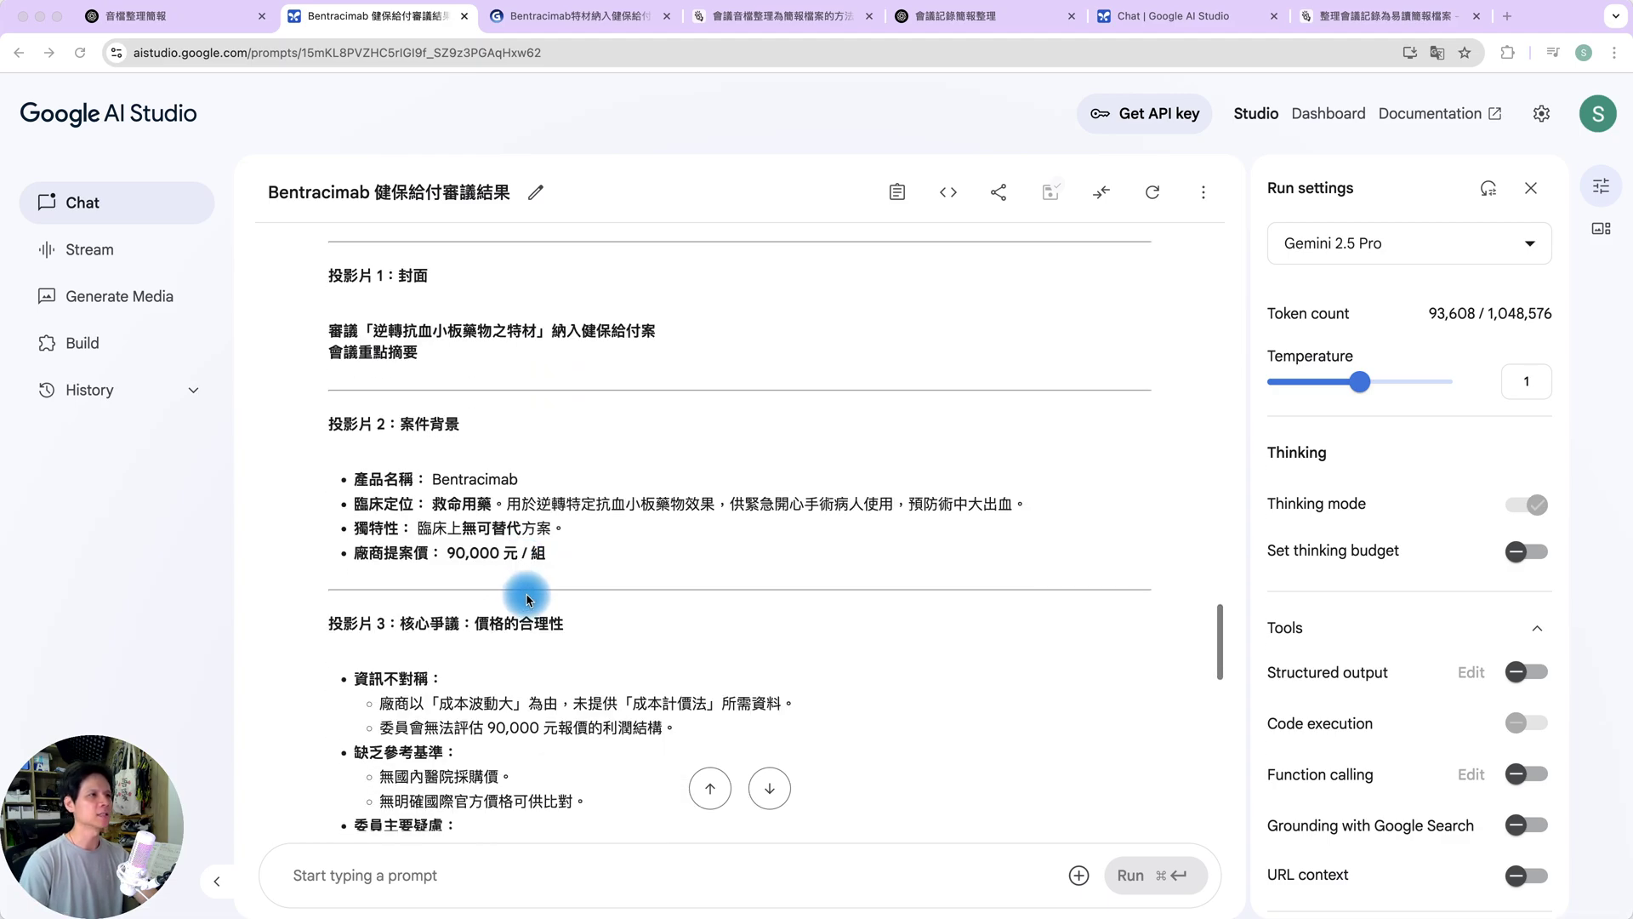
scroll(638, 595, down, 10)
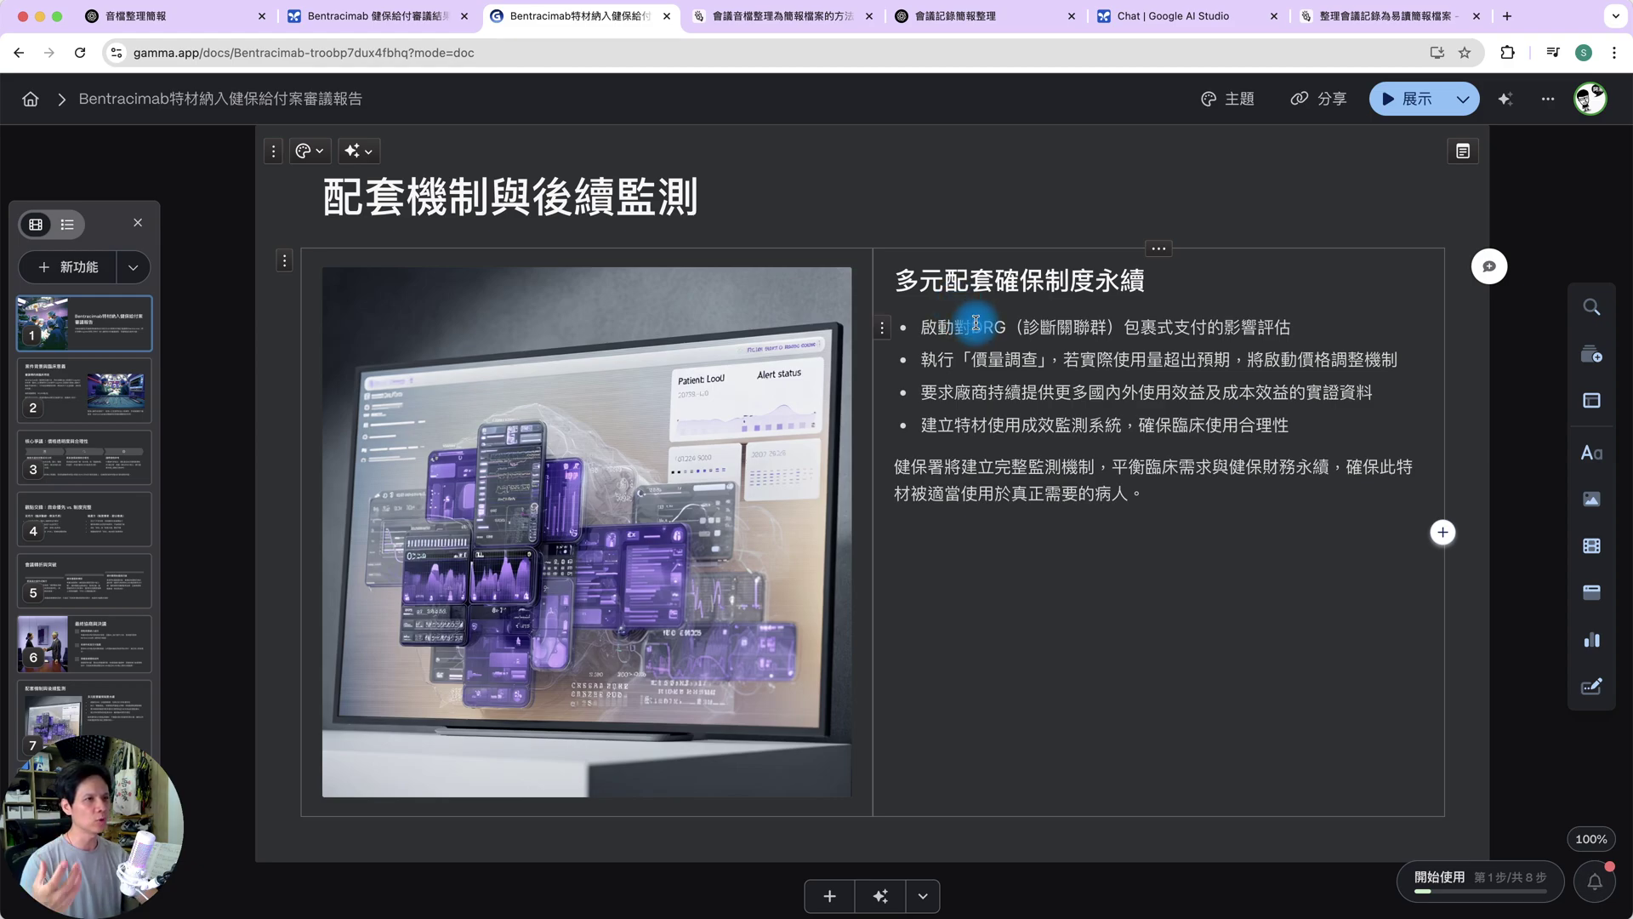
- Switch to the Gamma presentation Bentracimab特材納入健保給付案審議報告 and review its slides from the first card to 配套機制與後續監測
key(Home)
scroll(940, 434, down, 10)
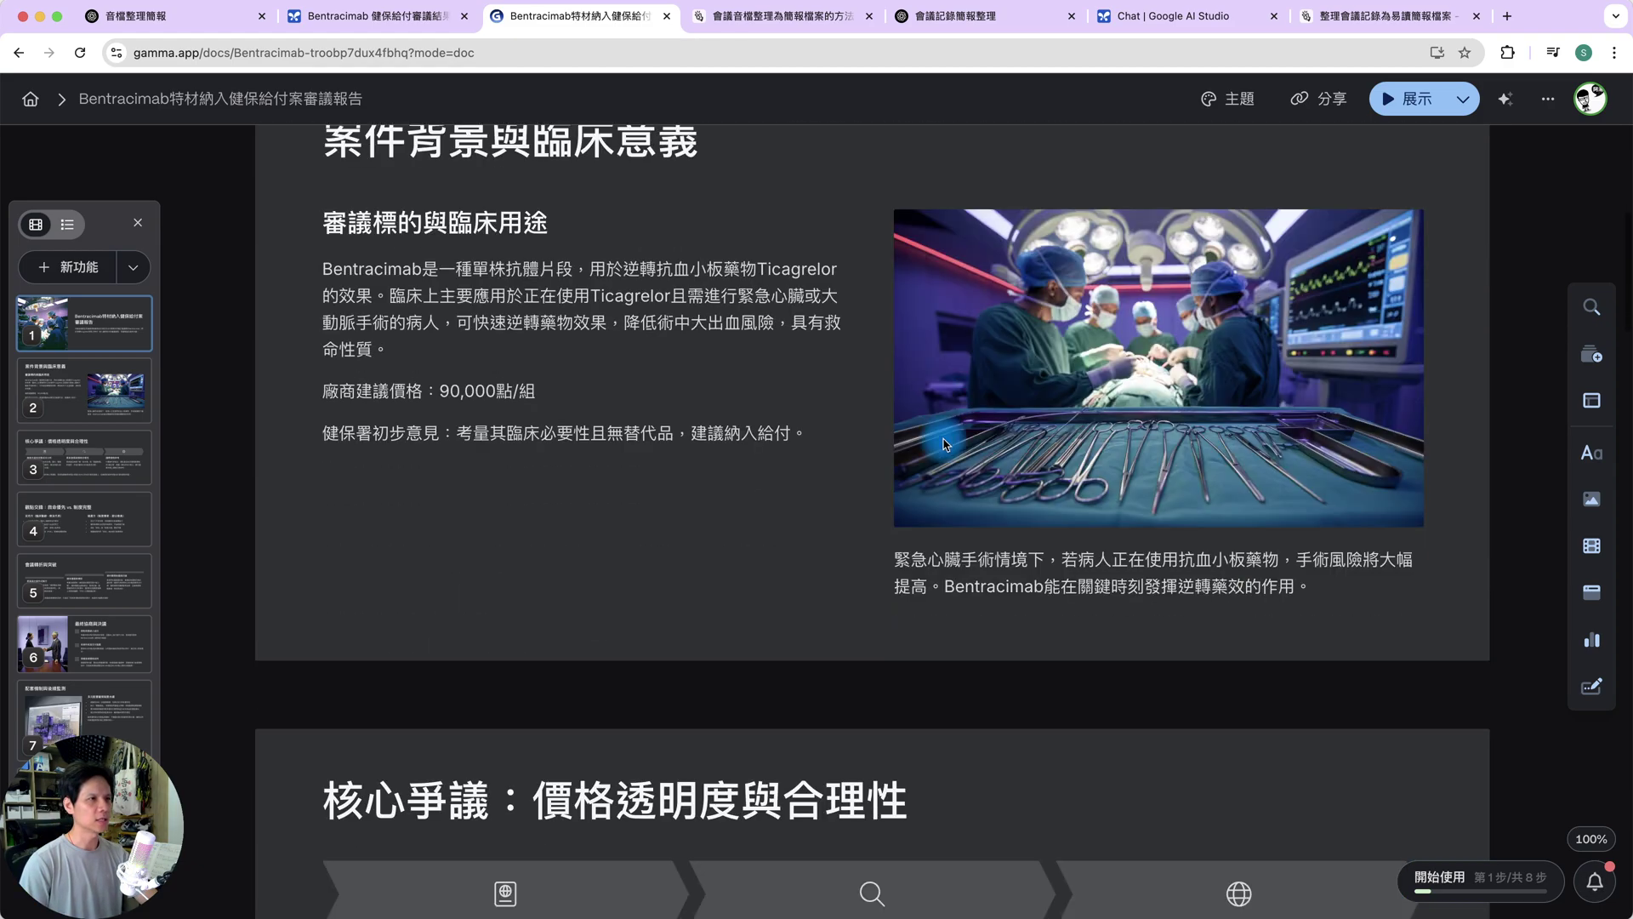
scroll(942, 442, down, 8)
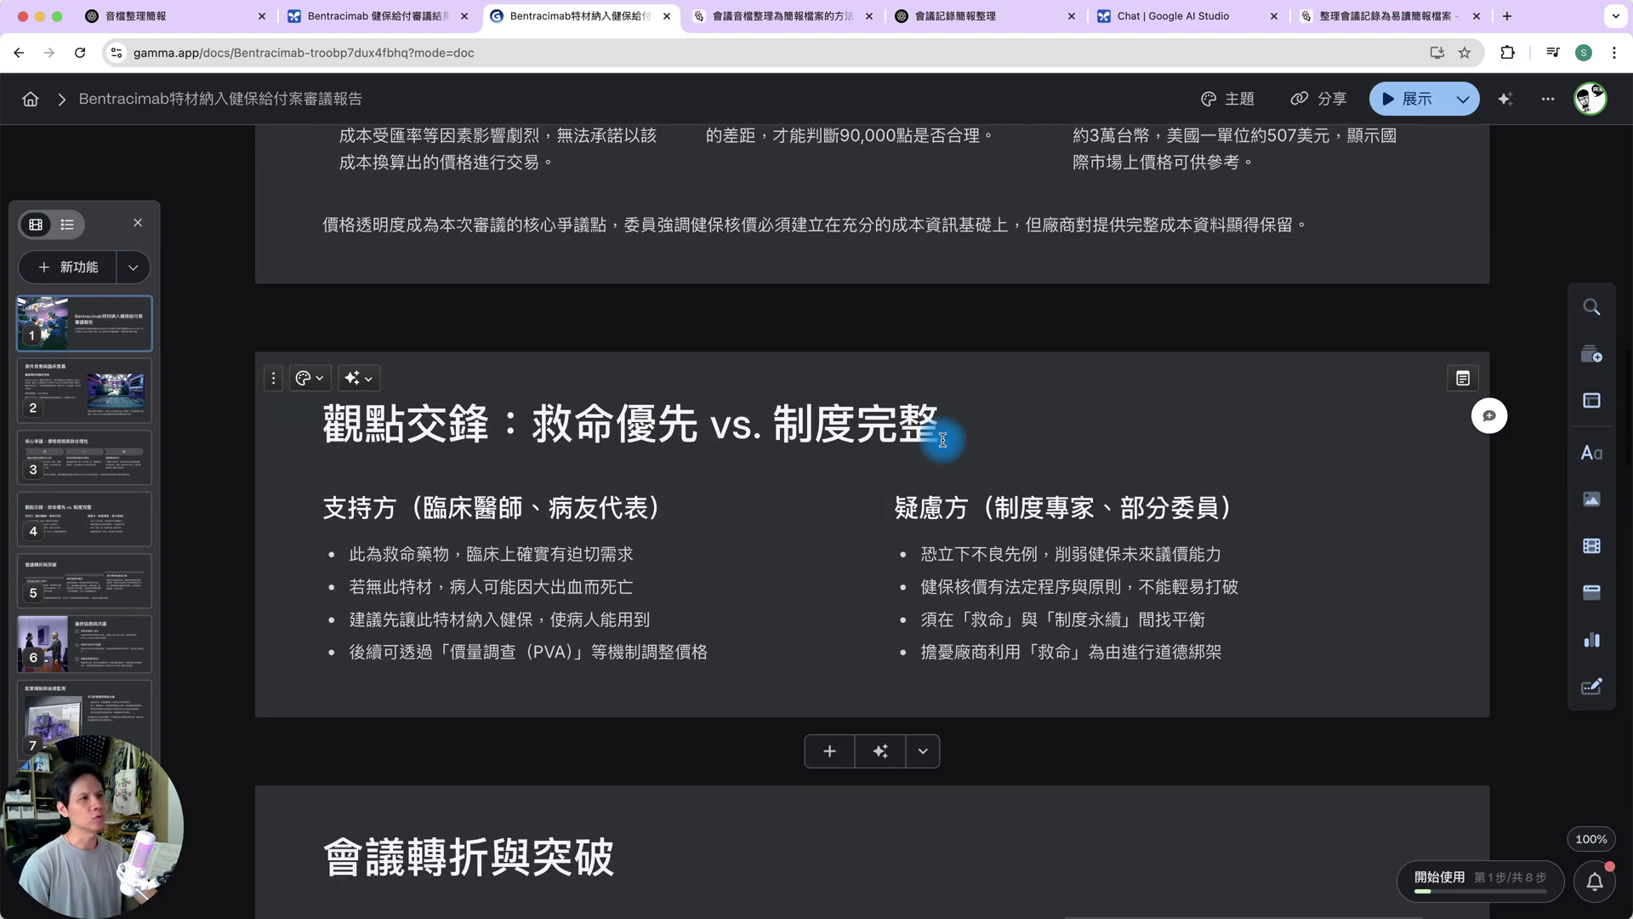
scroll(942, 440, down, 3)
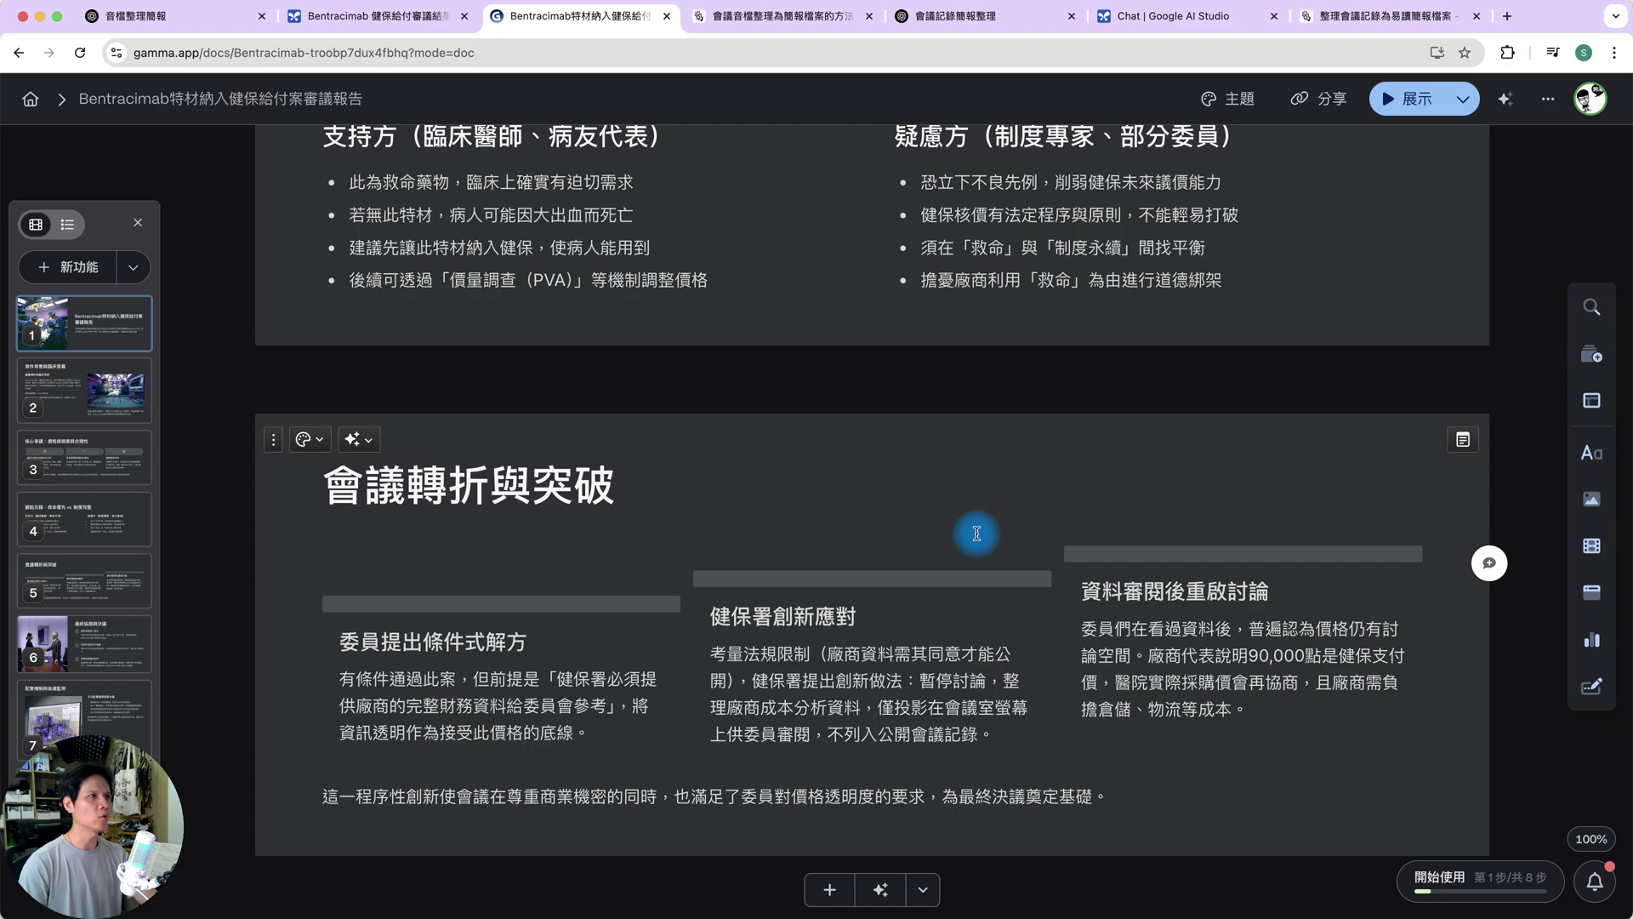
scroll(975, 537, down, 2)
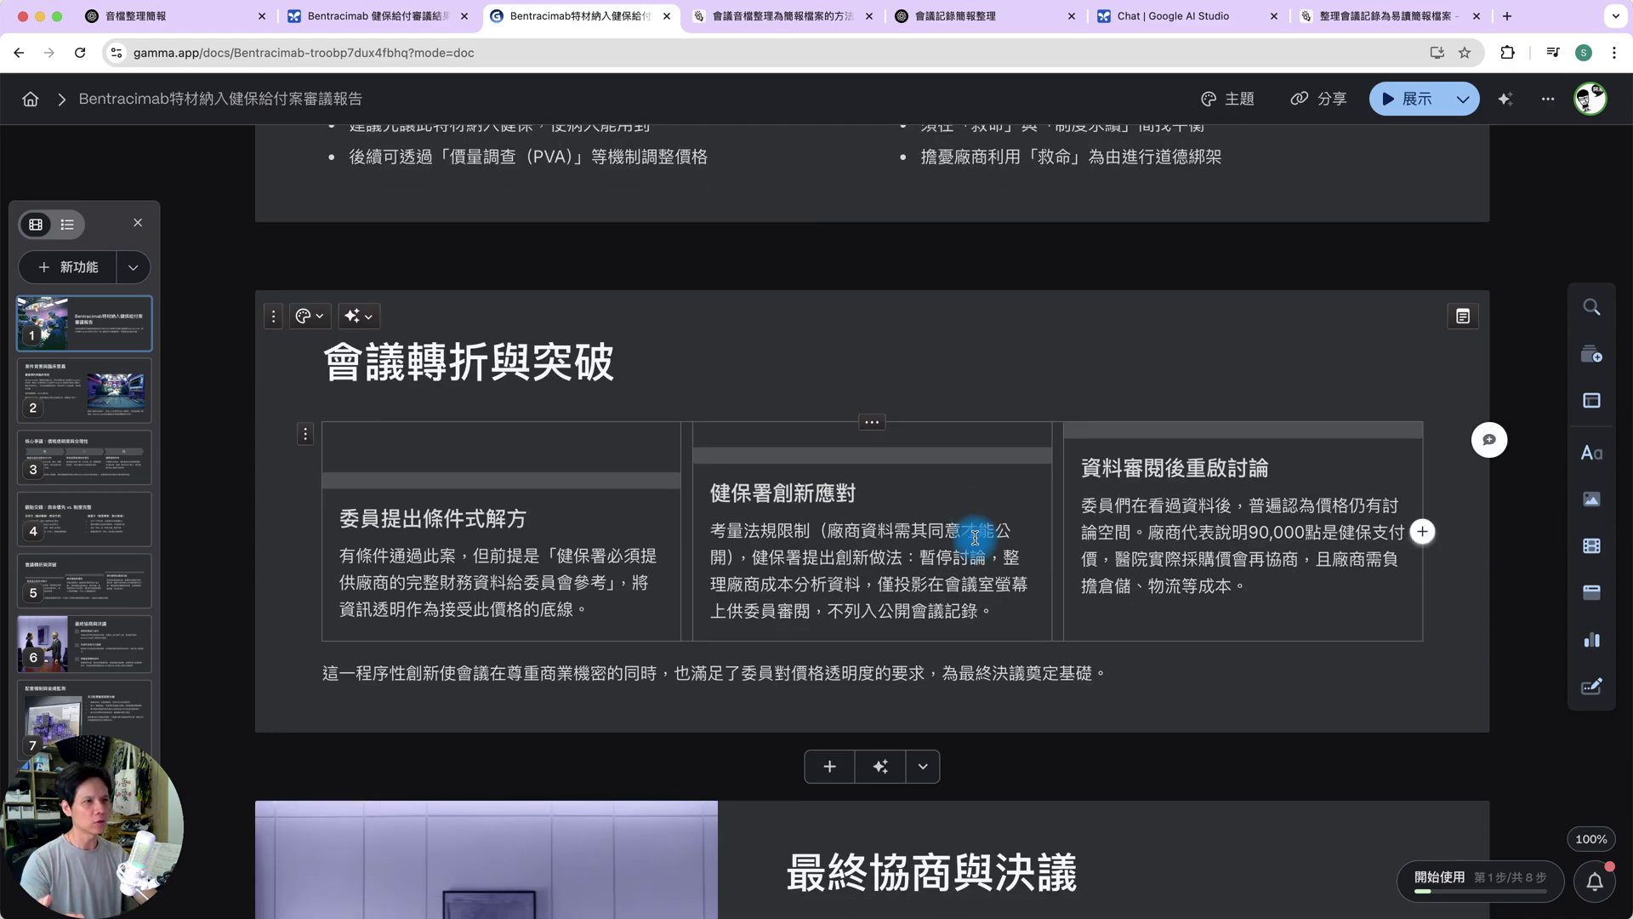
scroll(974, 538, down, 4)
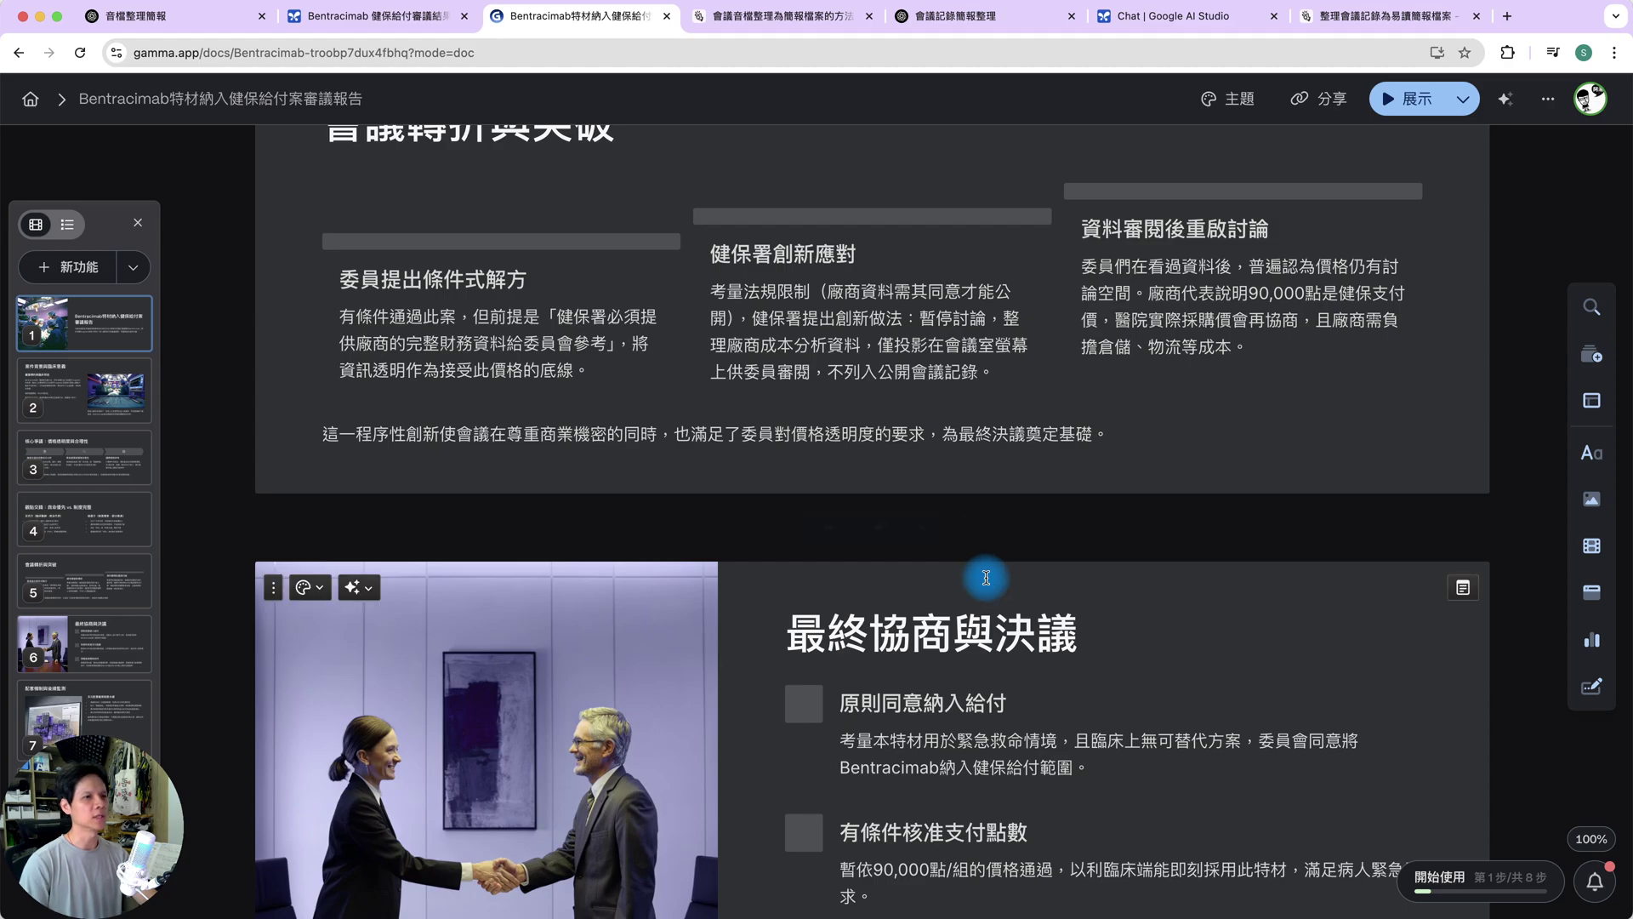
scroll(977, 575, down, 10)
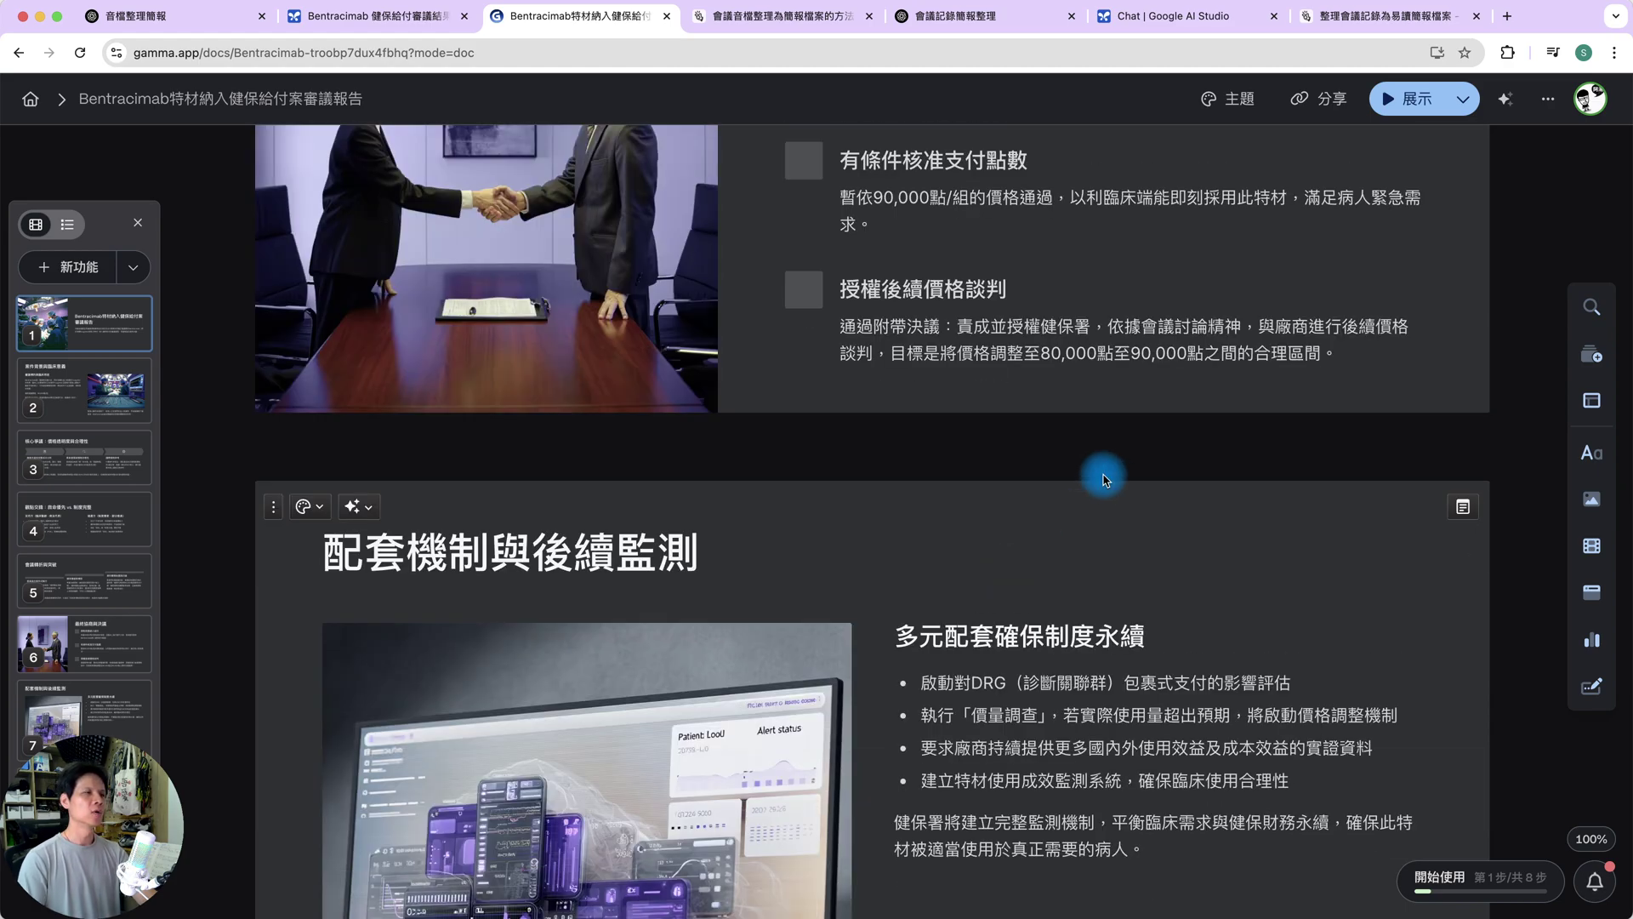
- Return to the Google AI Studio chat and review it again from the uploaded audio files through the discussion summary
click(375, 15)
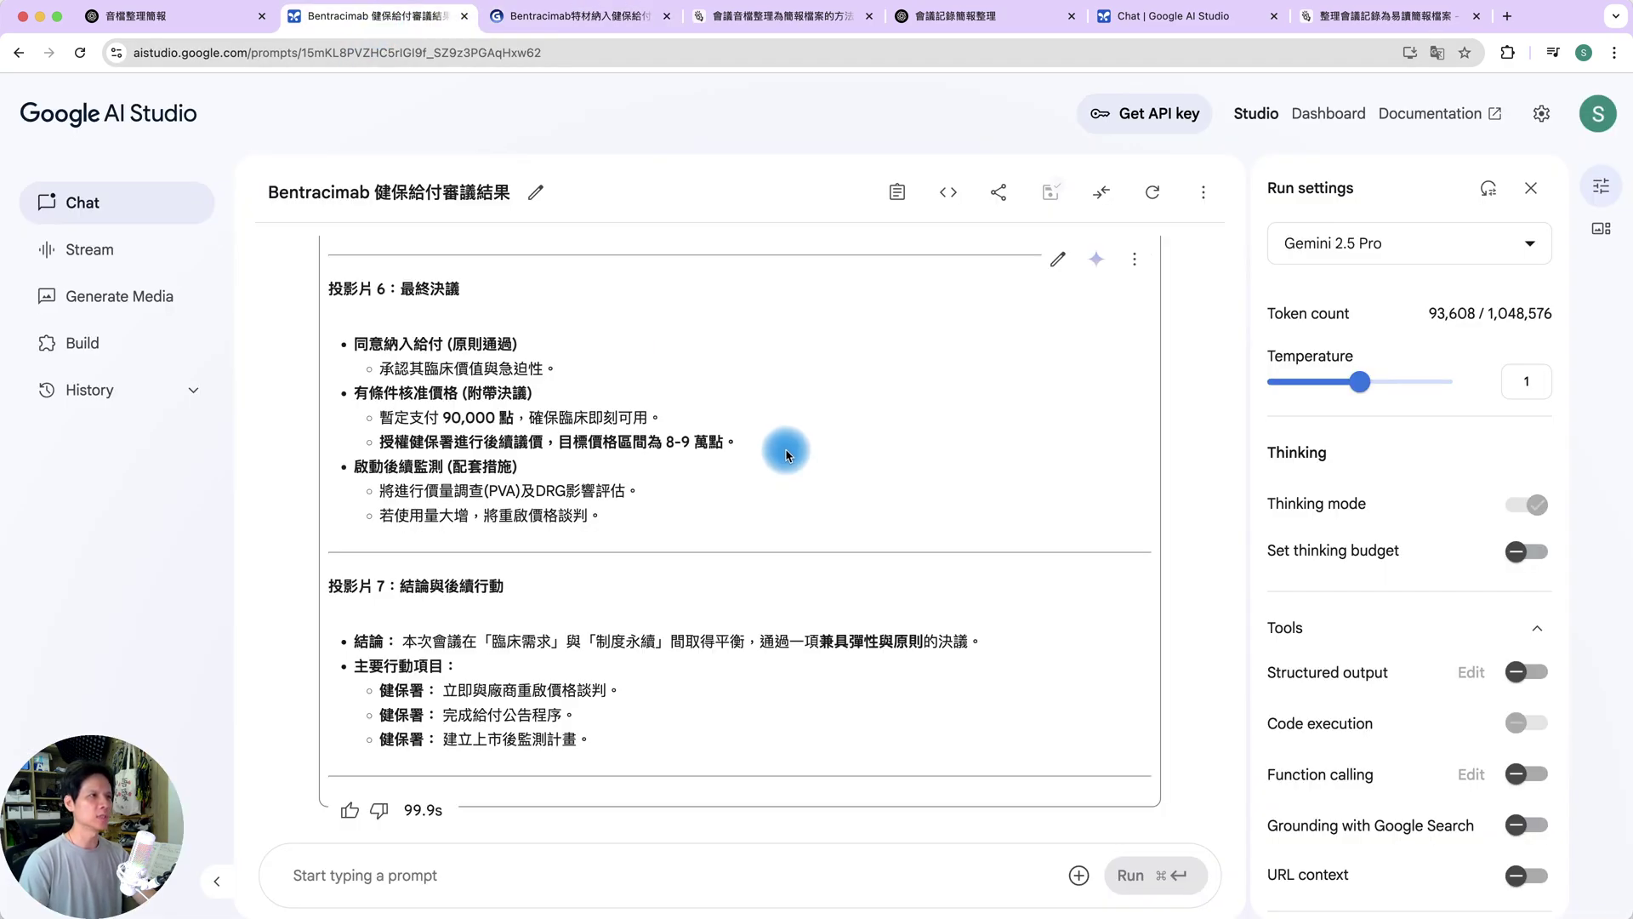
scroll(798, 461, up, 20)
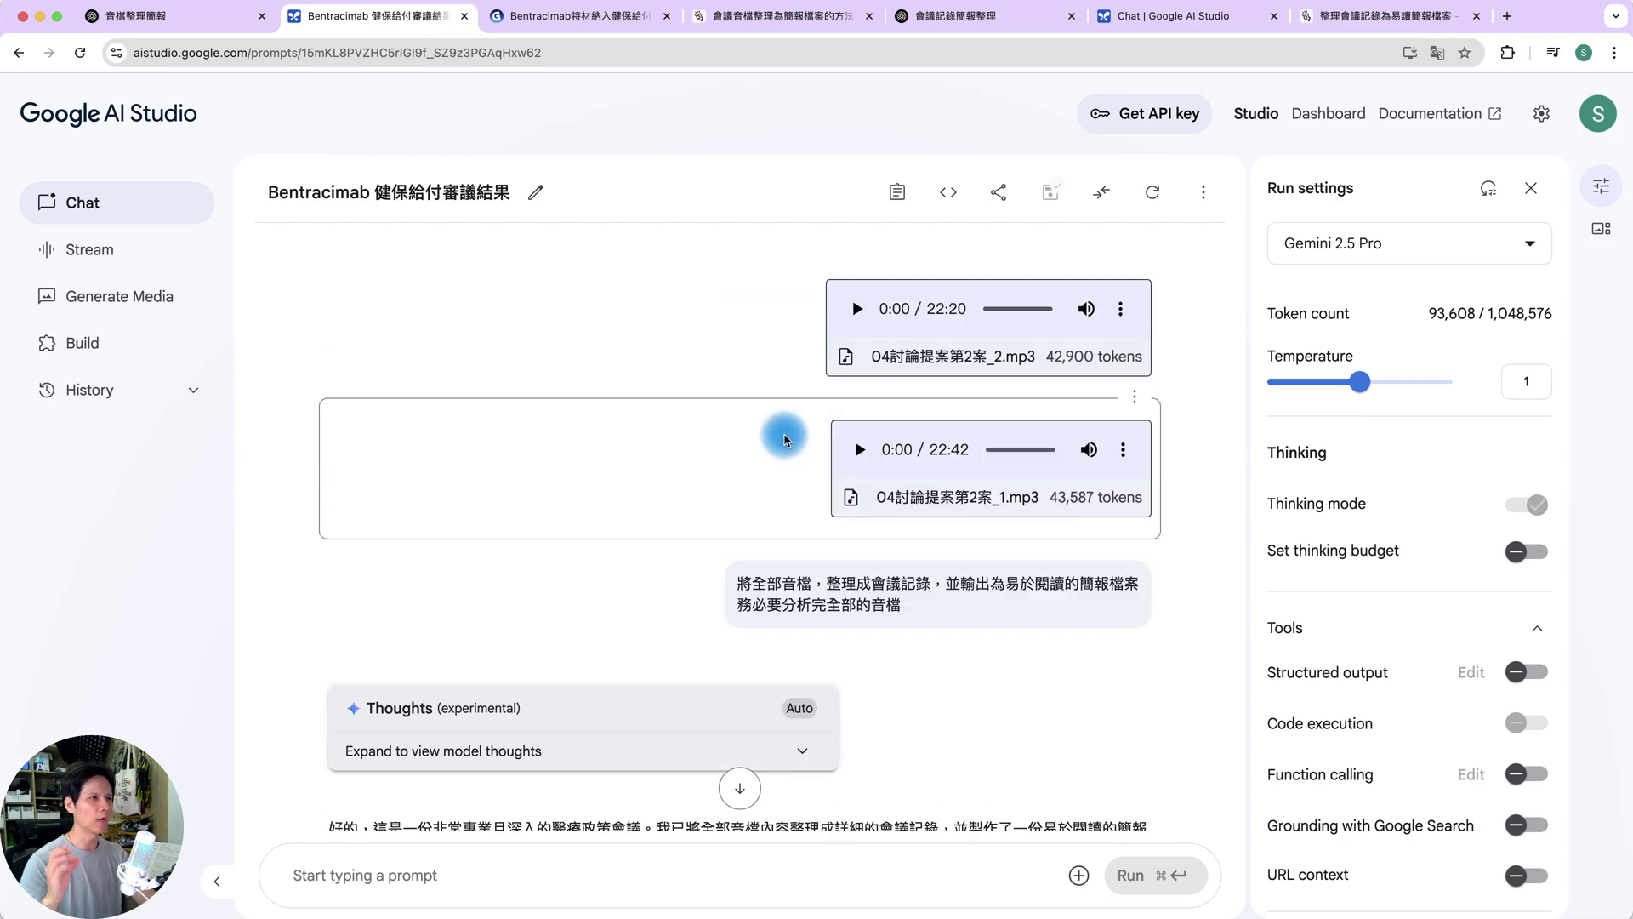
scroll(958, 617, down, 12)
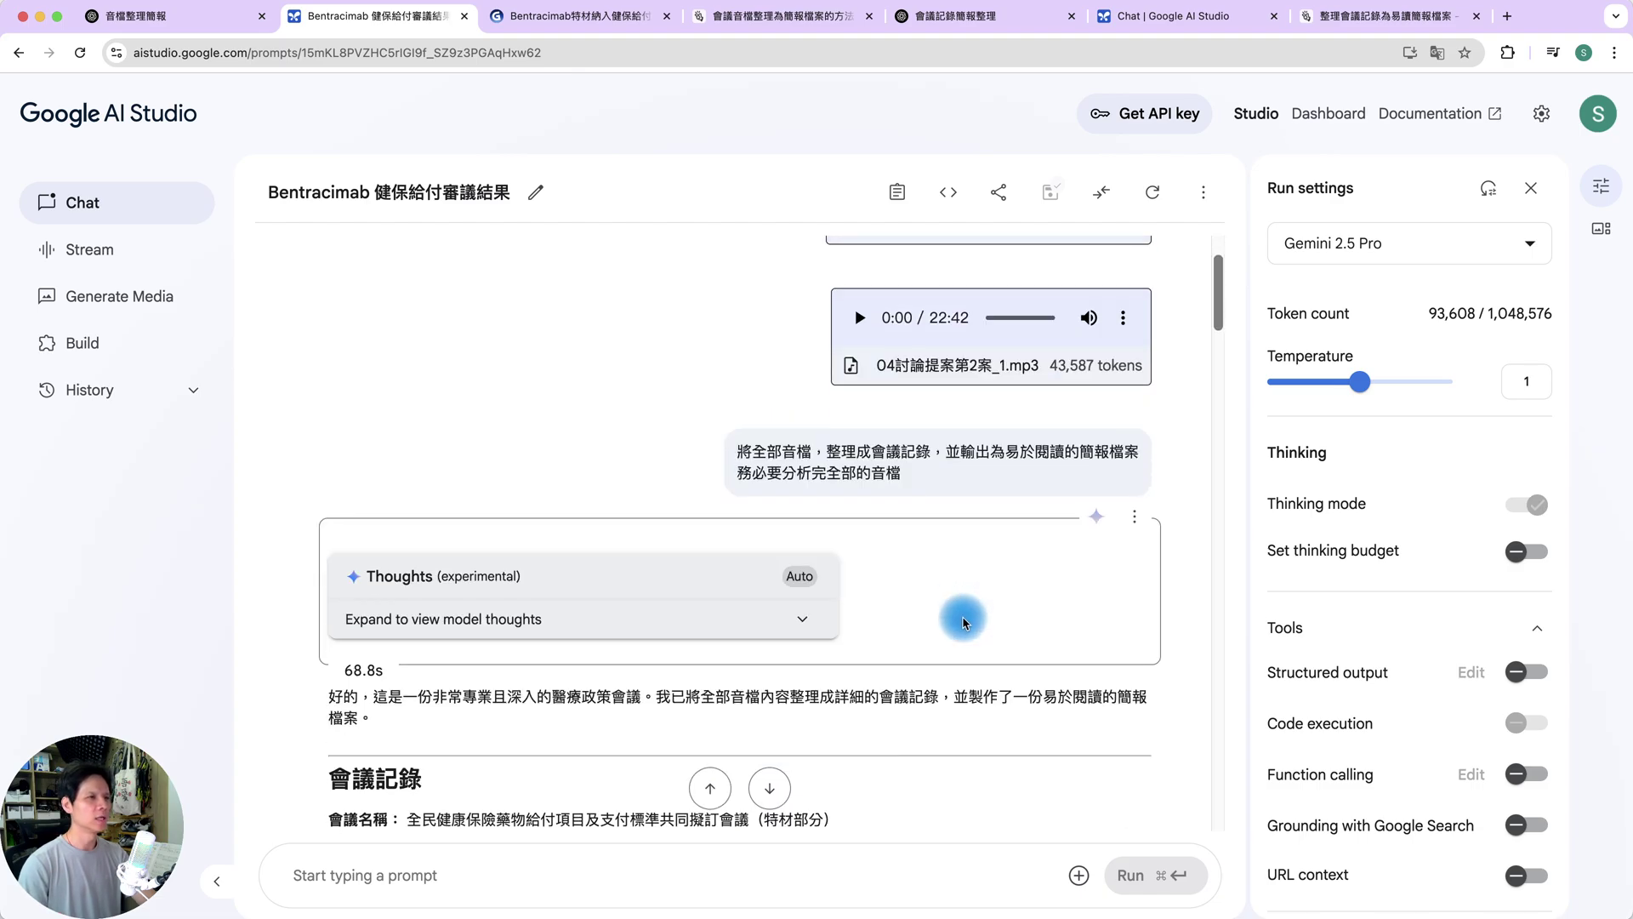
scroll(958, 616, down, 1)
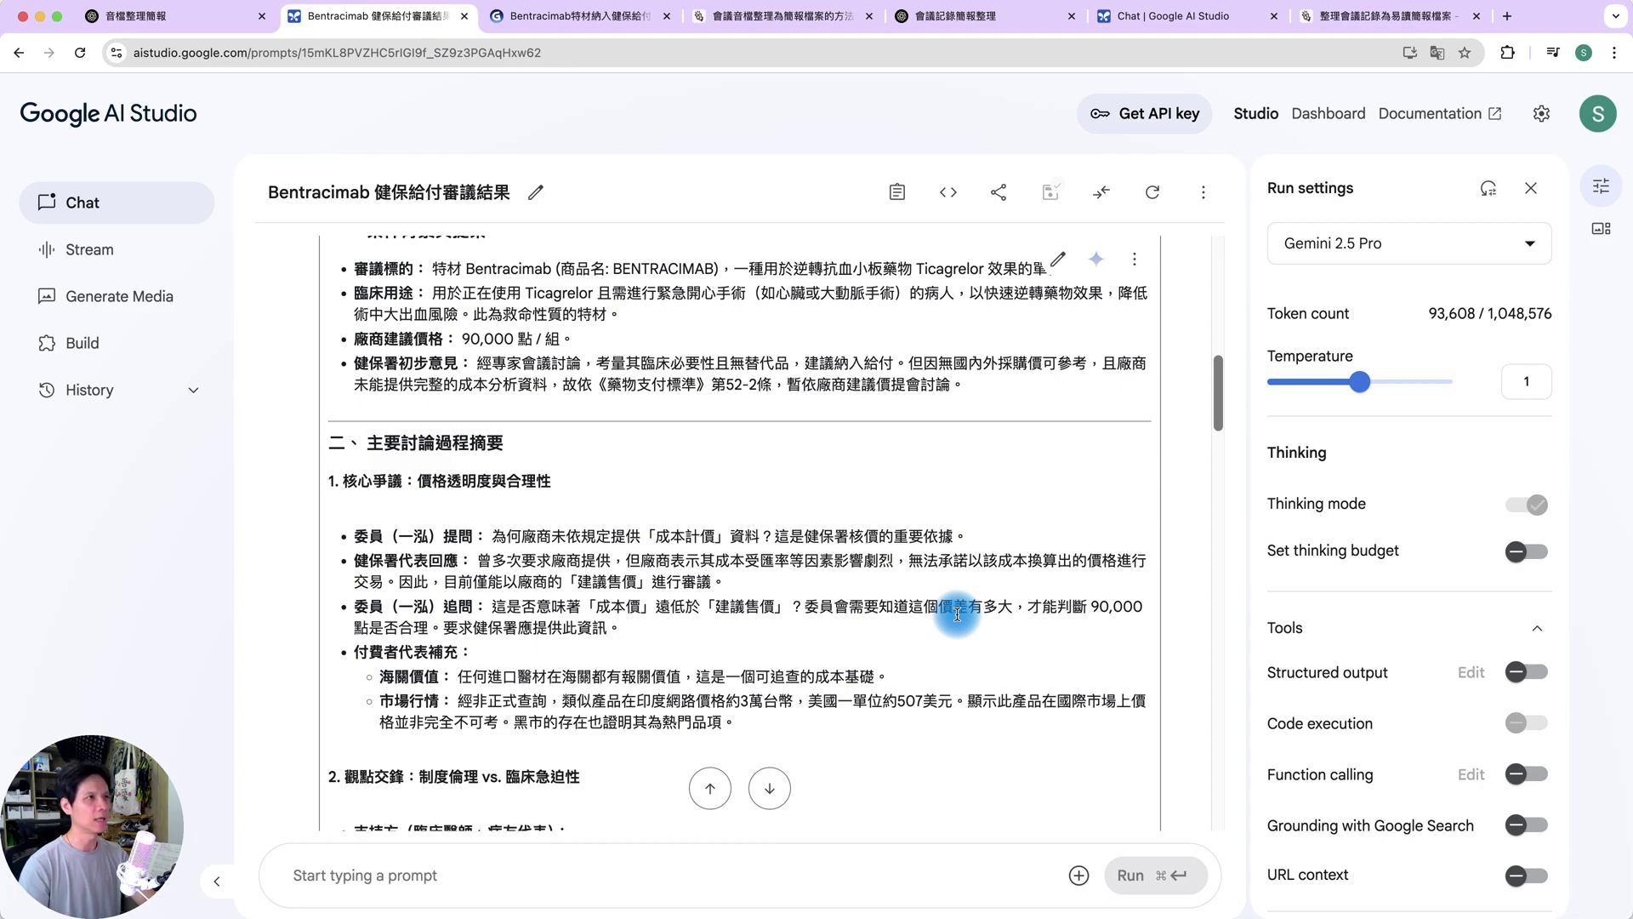
scroll(829, 608, down, 10)
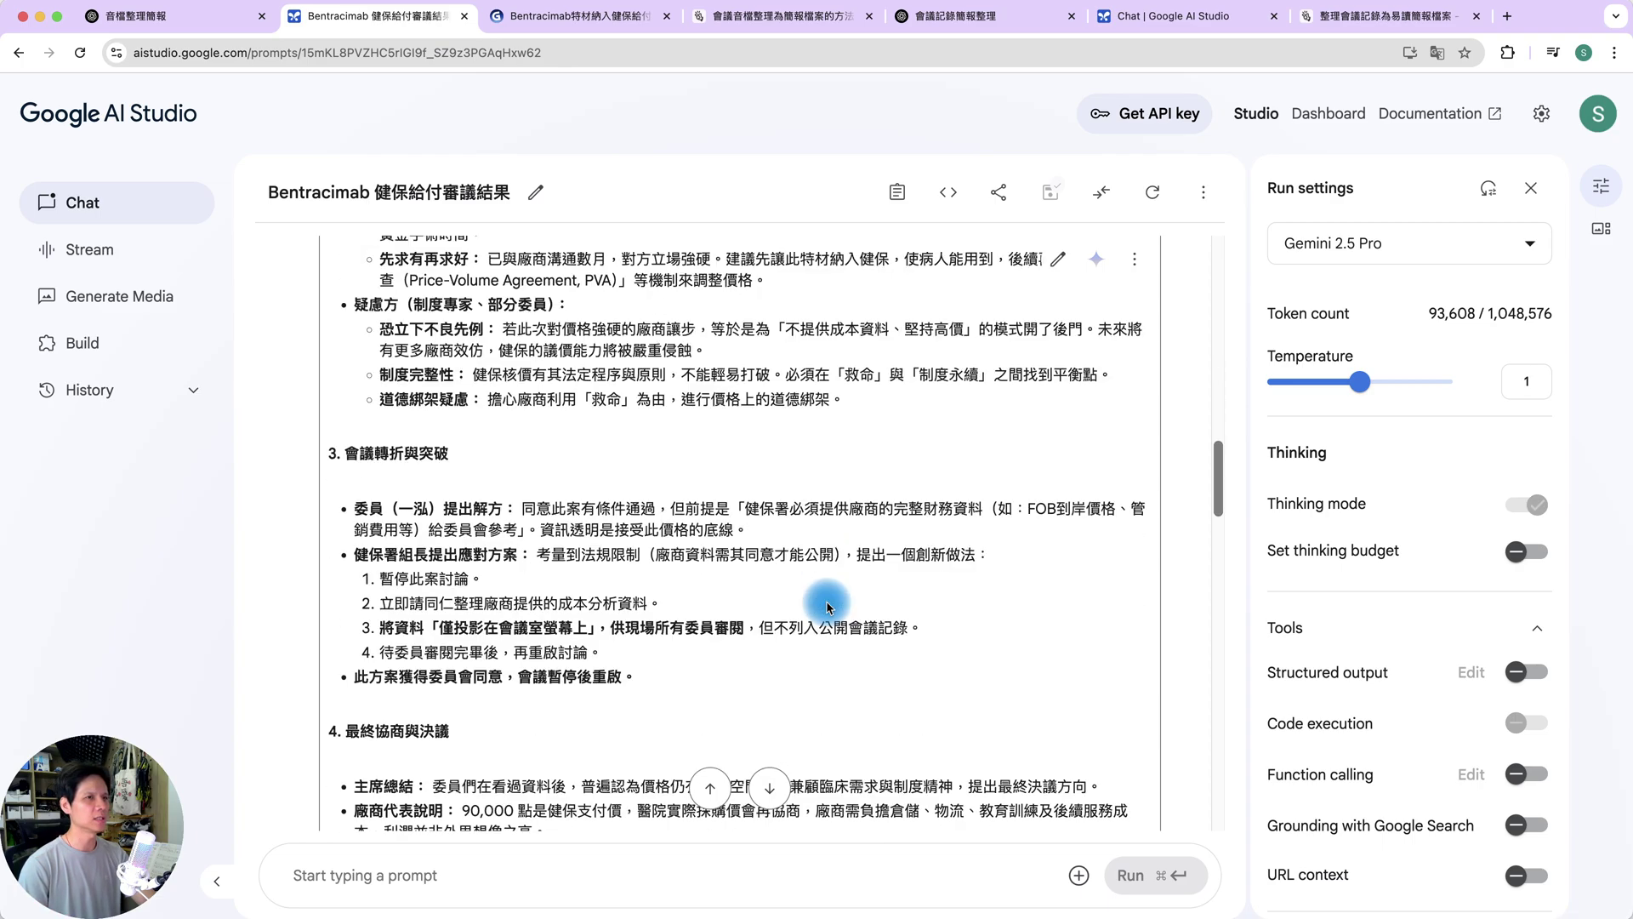
- Finish the AI Studio minutes at 最終協商與決議, then open the Manus task 會議音檔整理為簡報檔案的方法 and read its process log through the delivered files
scroll(829, 605, down, 4)
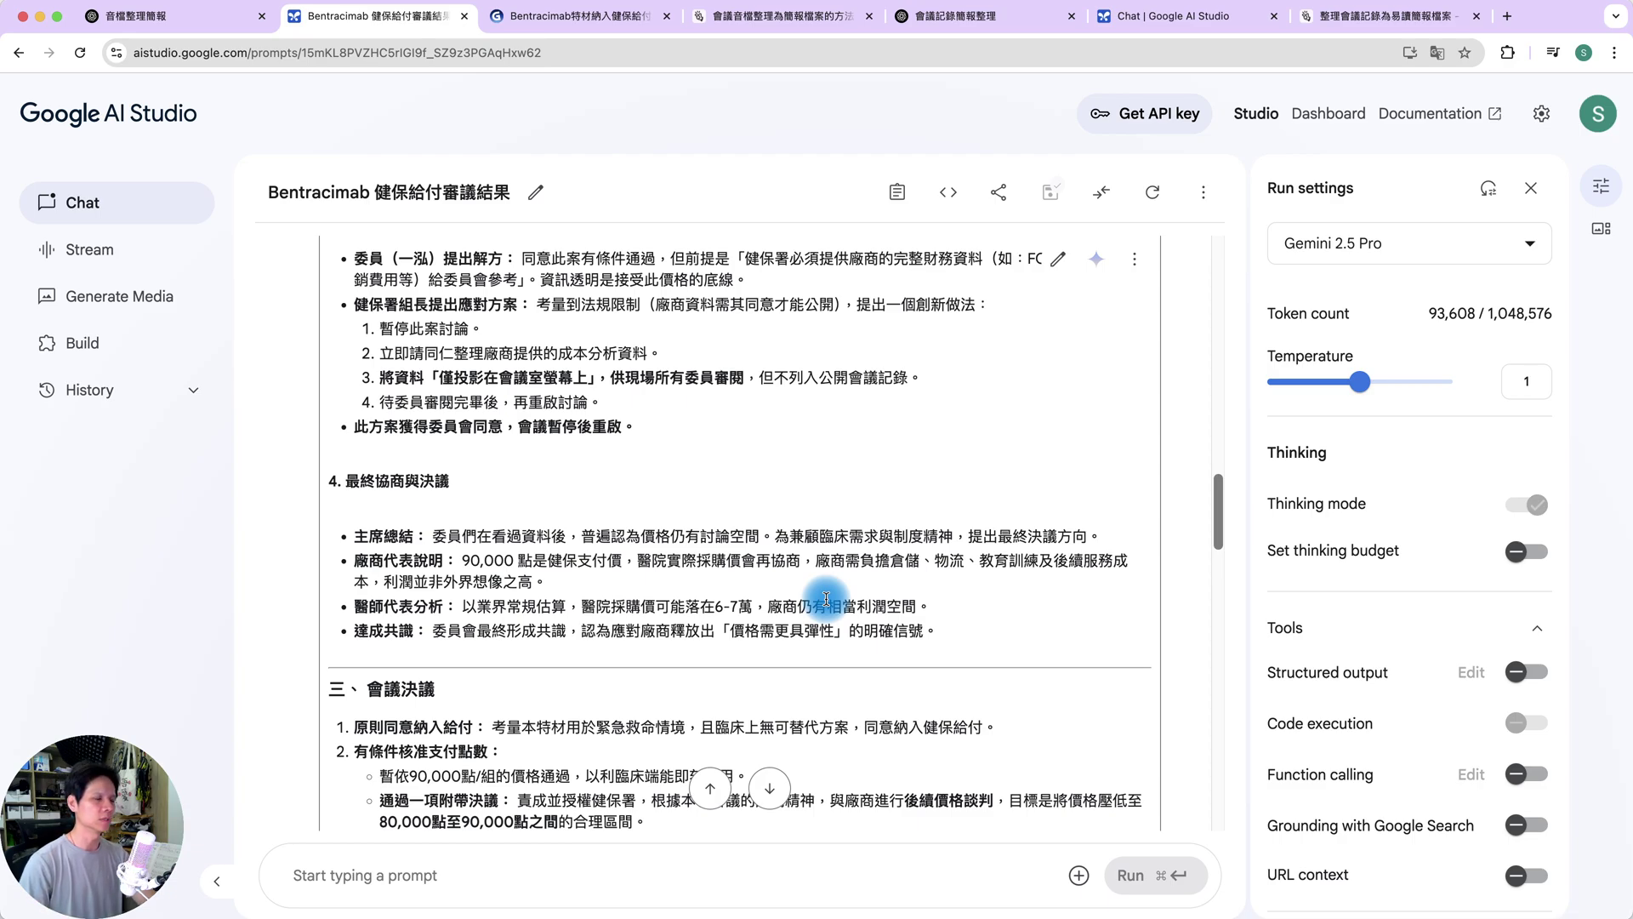
key(super+4)
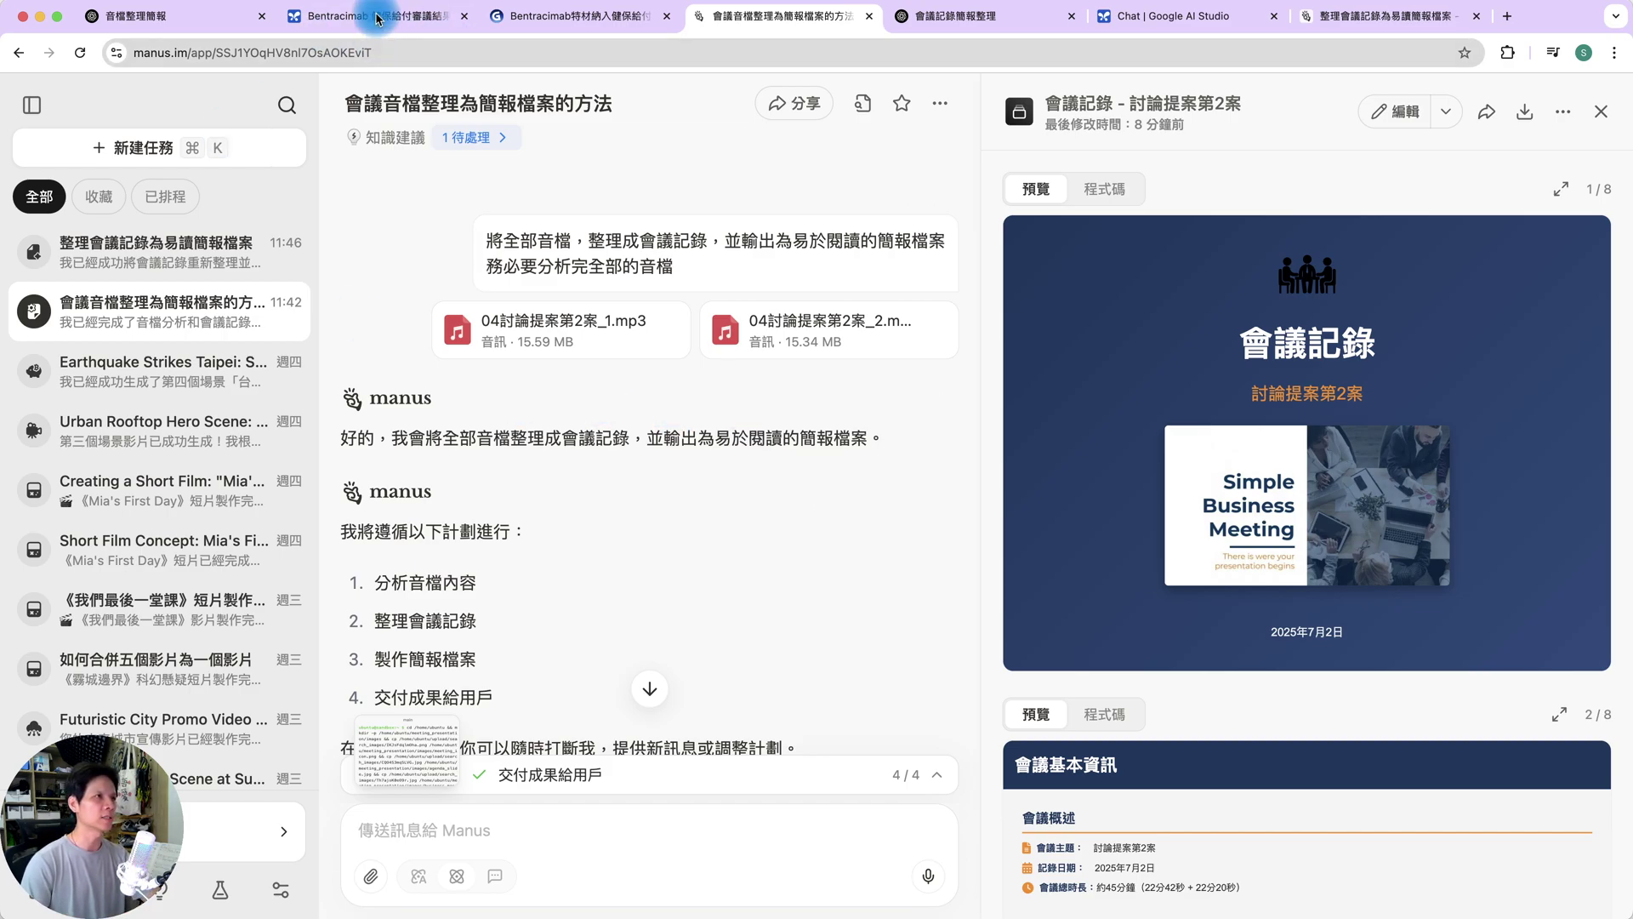
click(451, 423)
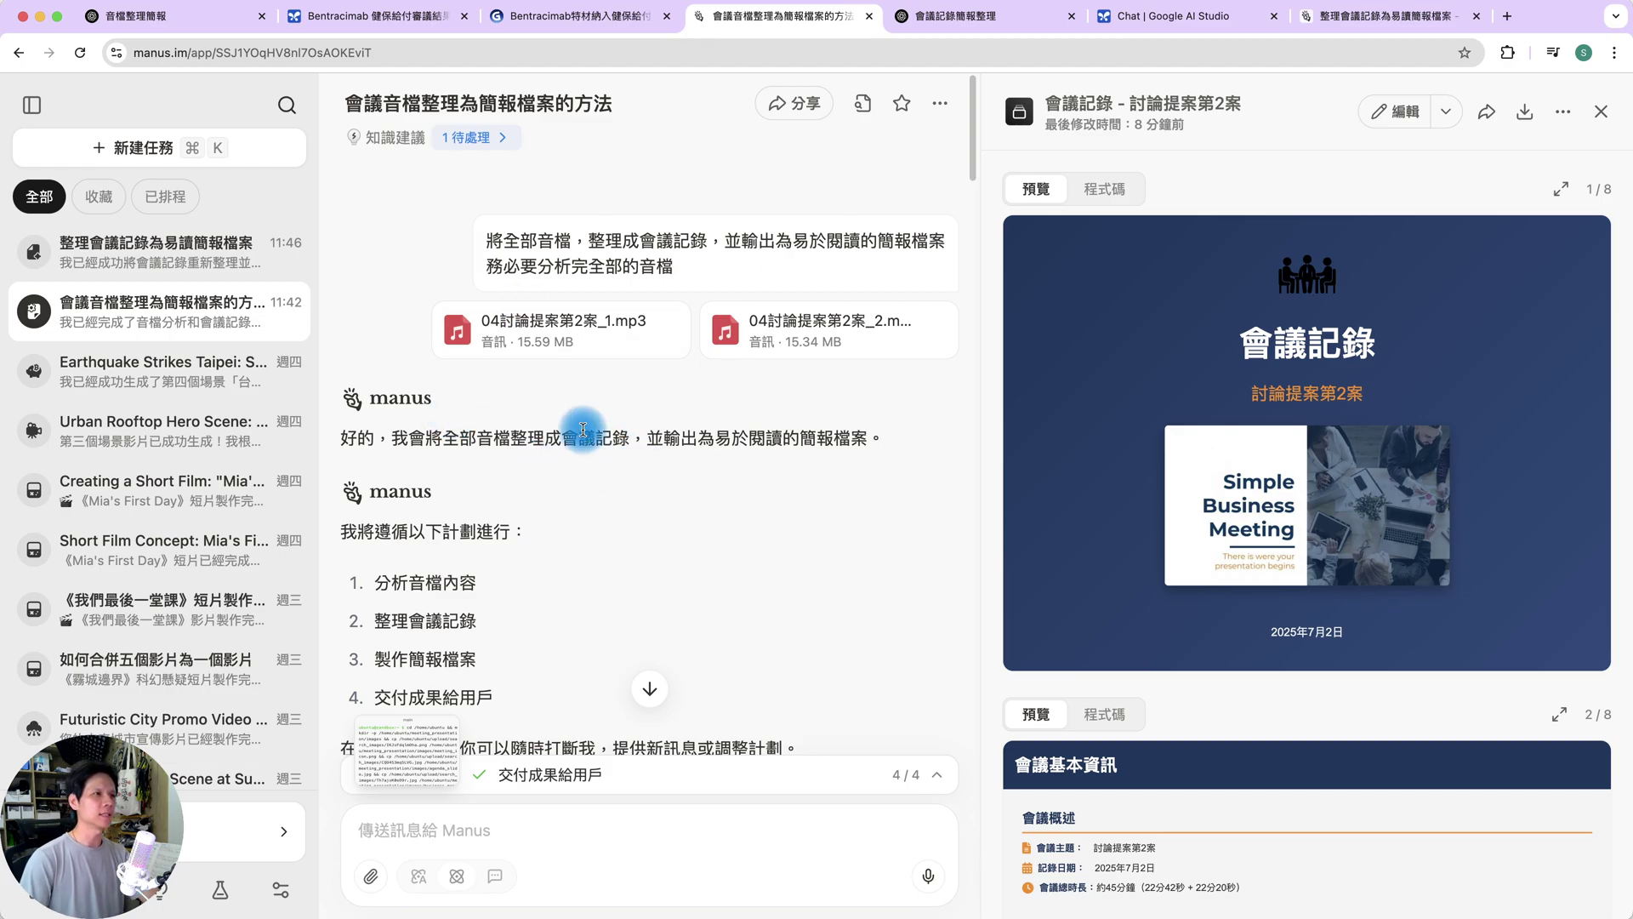
scroll(754, 554, down, 3)
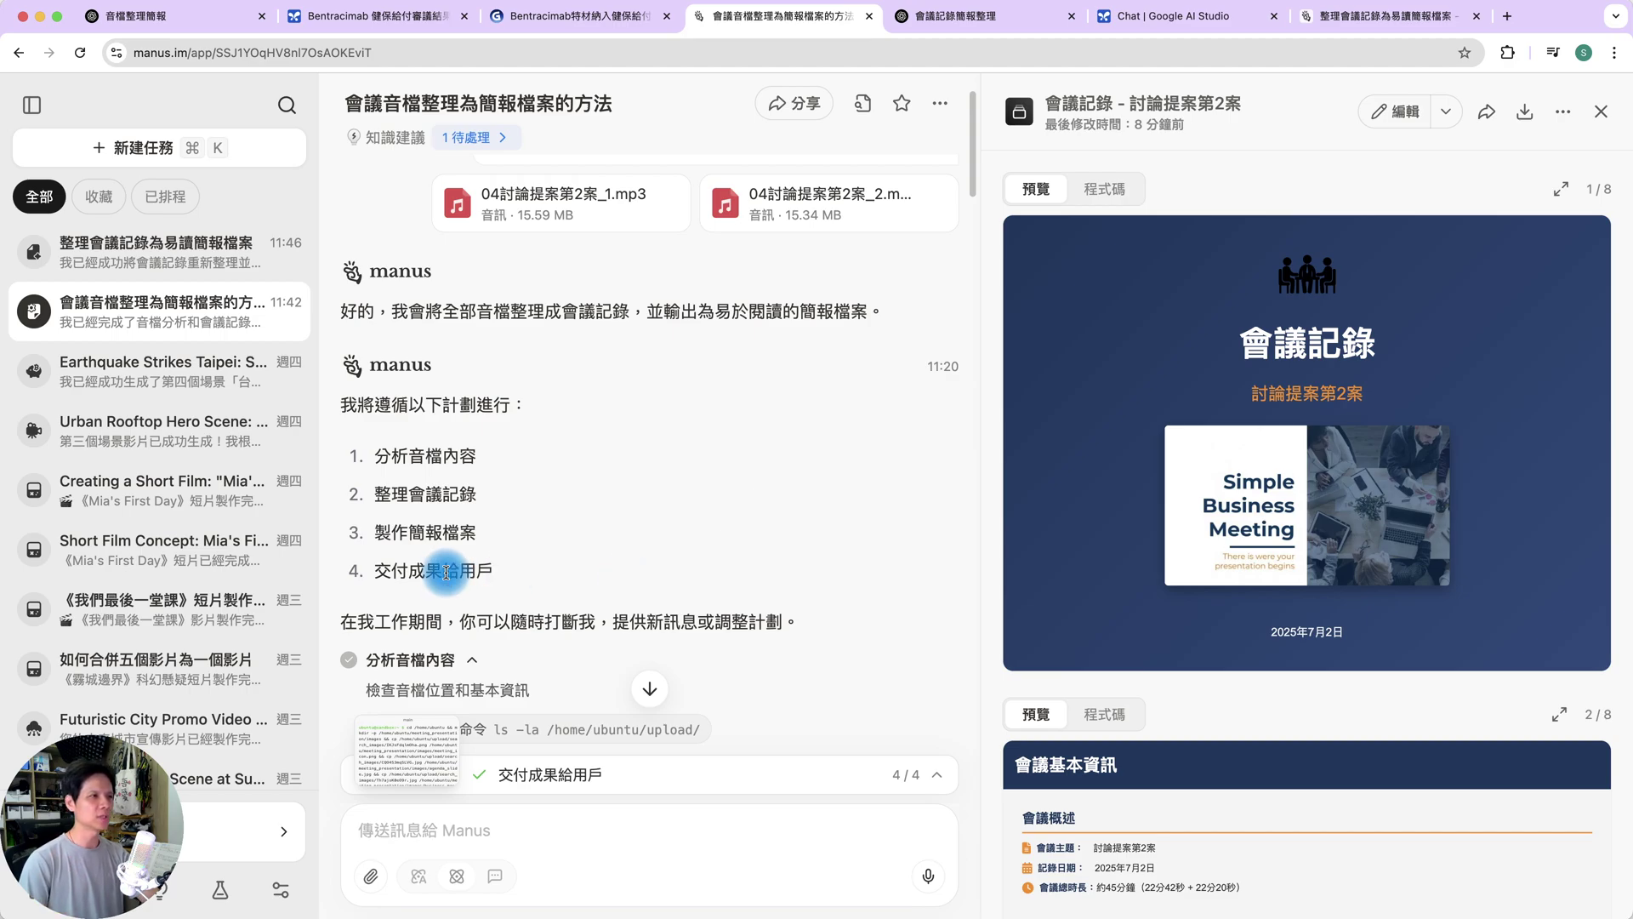
scroll(787, 584, down, 10)
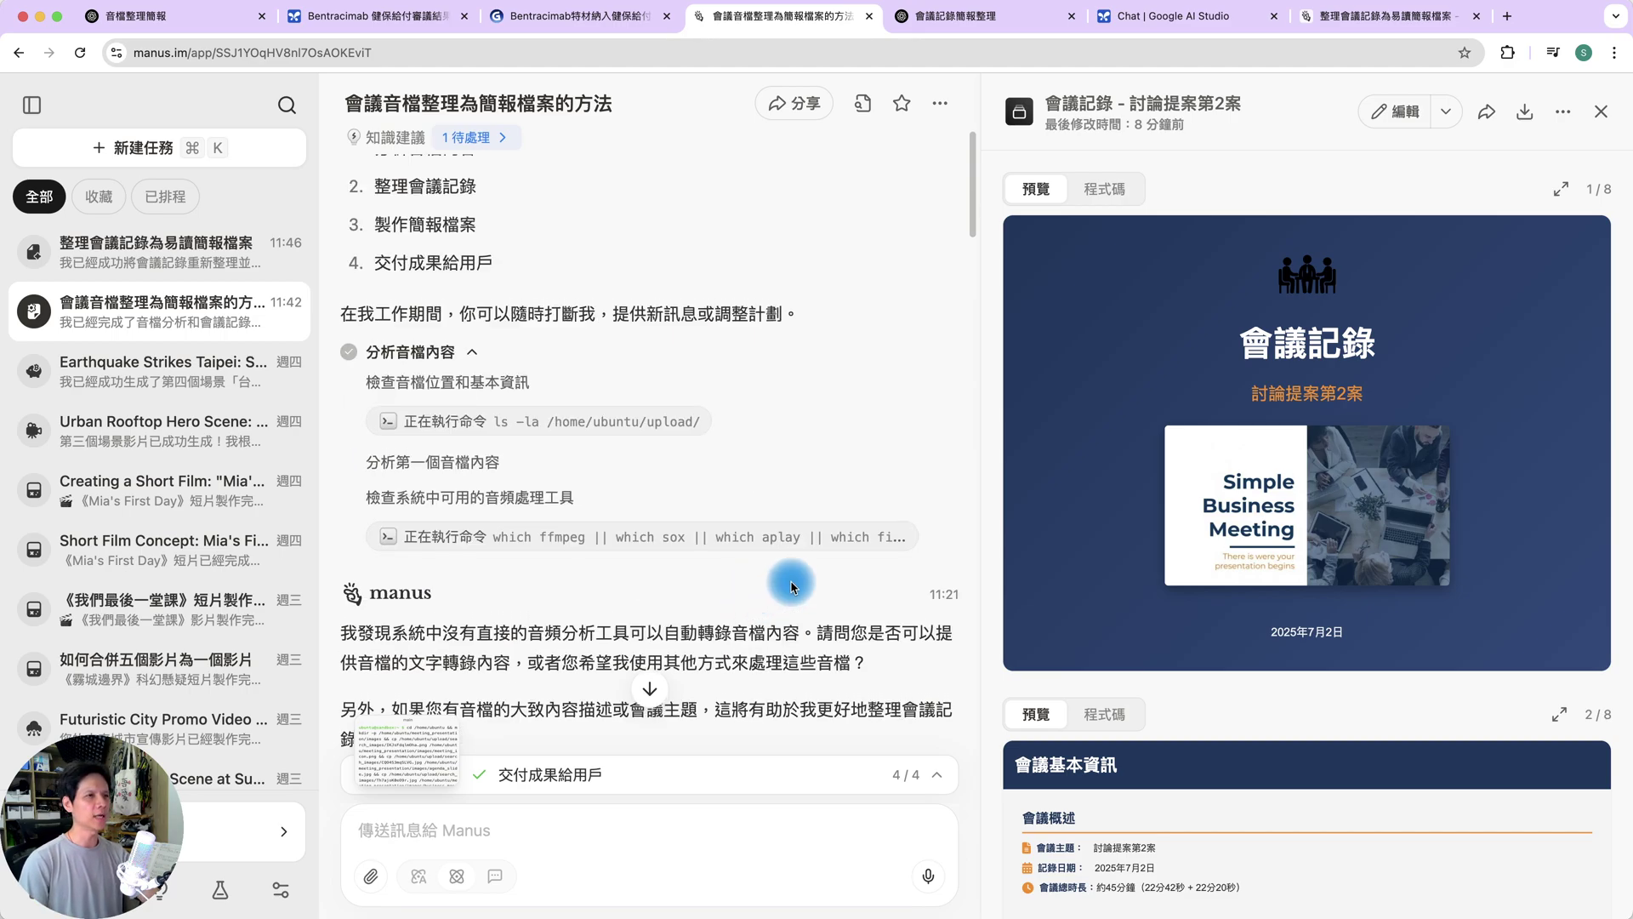
scroll(795, 587, down, 15)
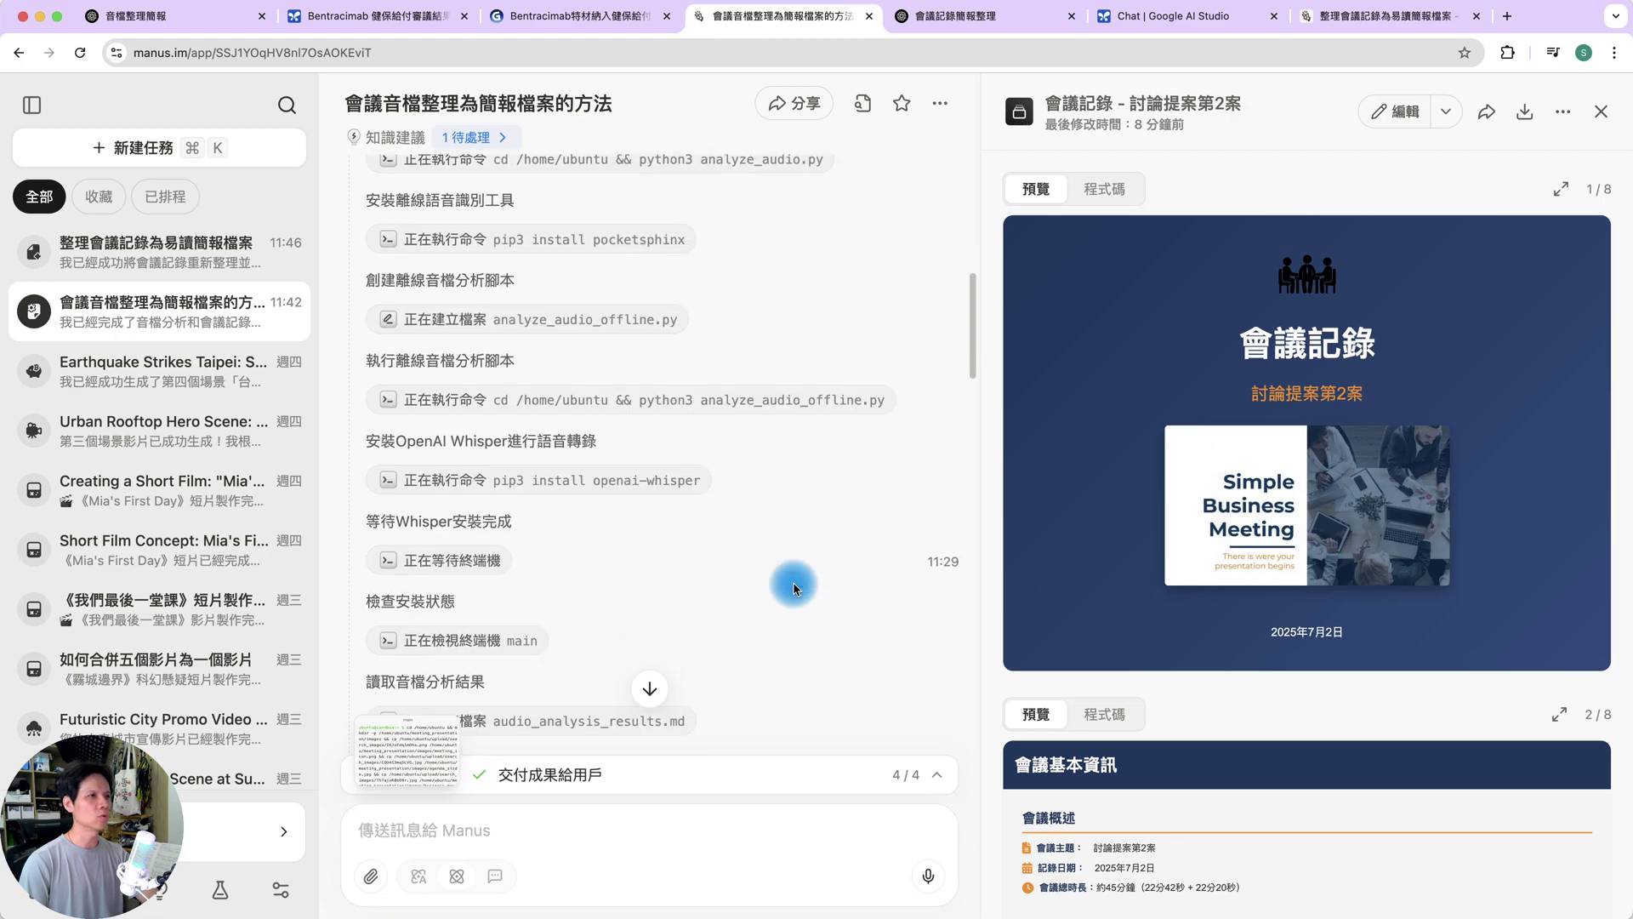
scroll(792, 590, down, 3)
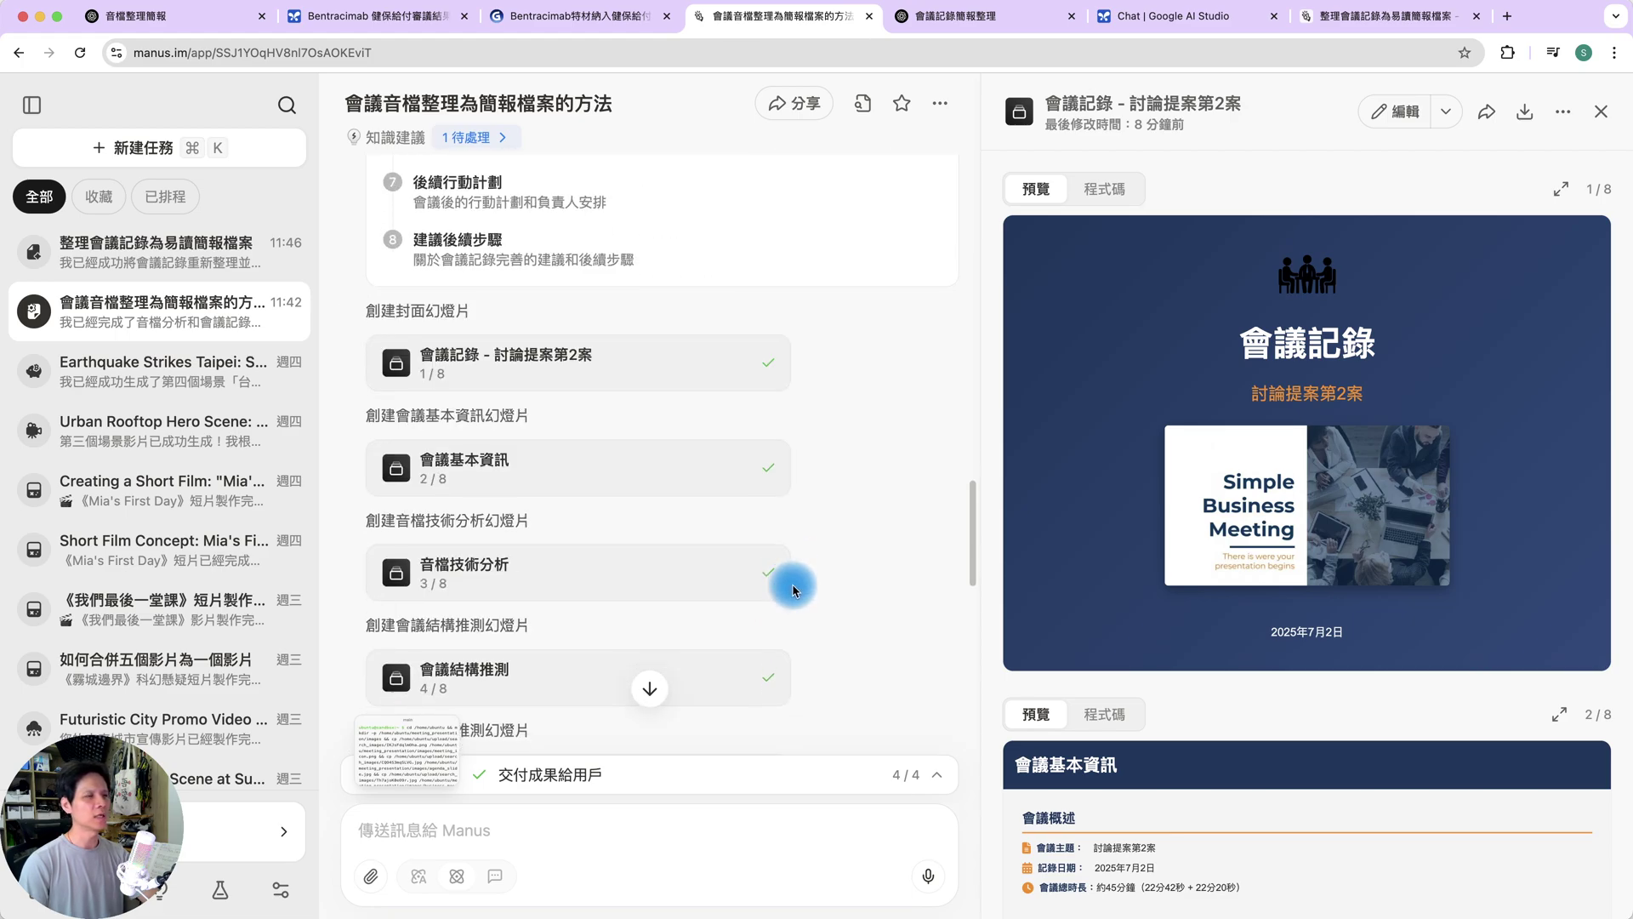
scroll(792, 589, down, 20)
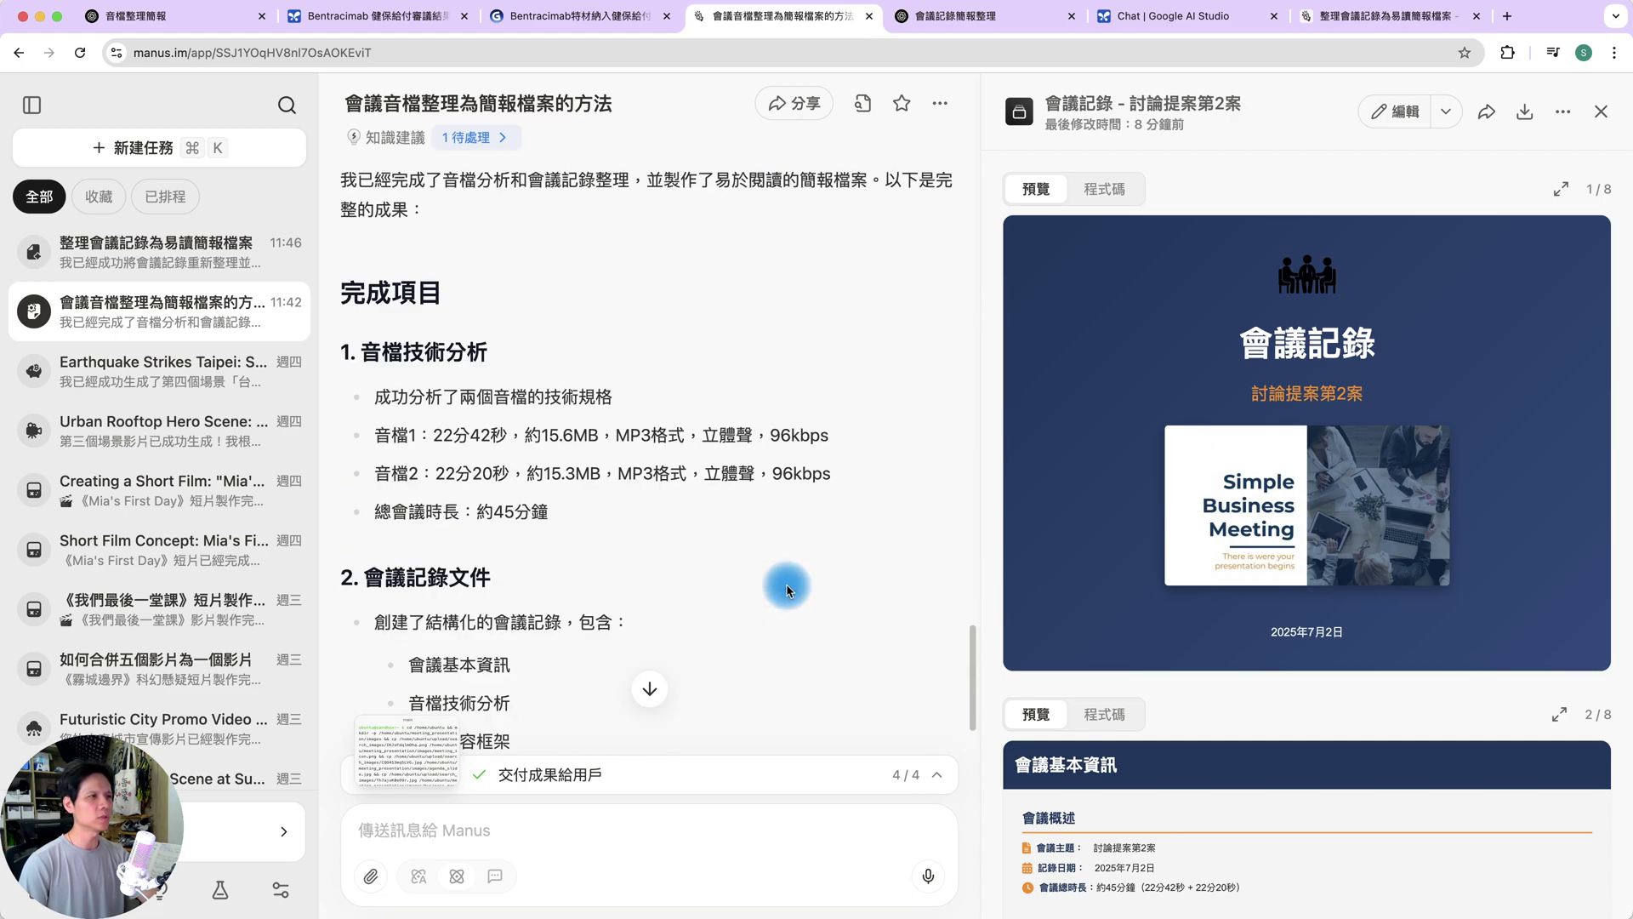
scroll(783, 587, down, 15)
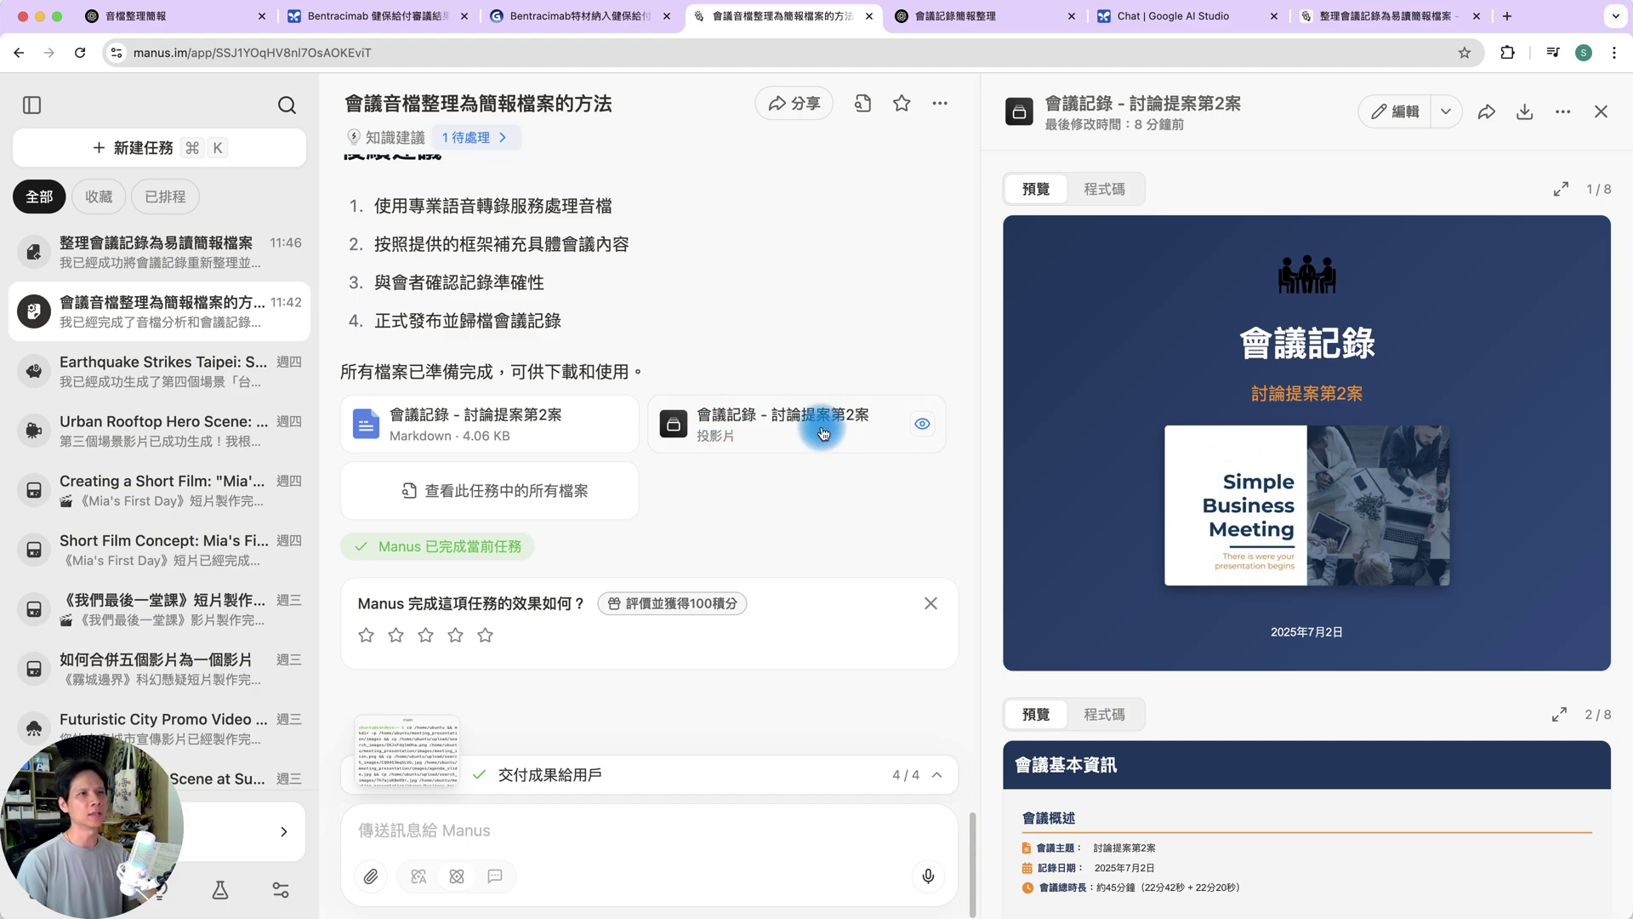
- Review the Manus slides 會議記錄 - 討論提案第2案 from the cover through 音檔技術分析, 會議結構推測 and 決議事項 to 後續行動計劃
scroll(1199, 616, down, 3)
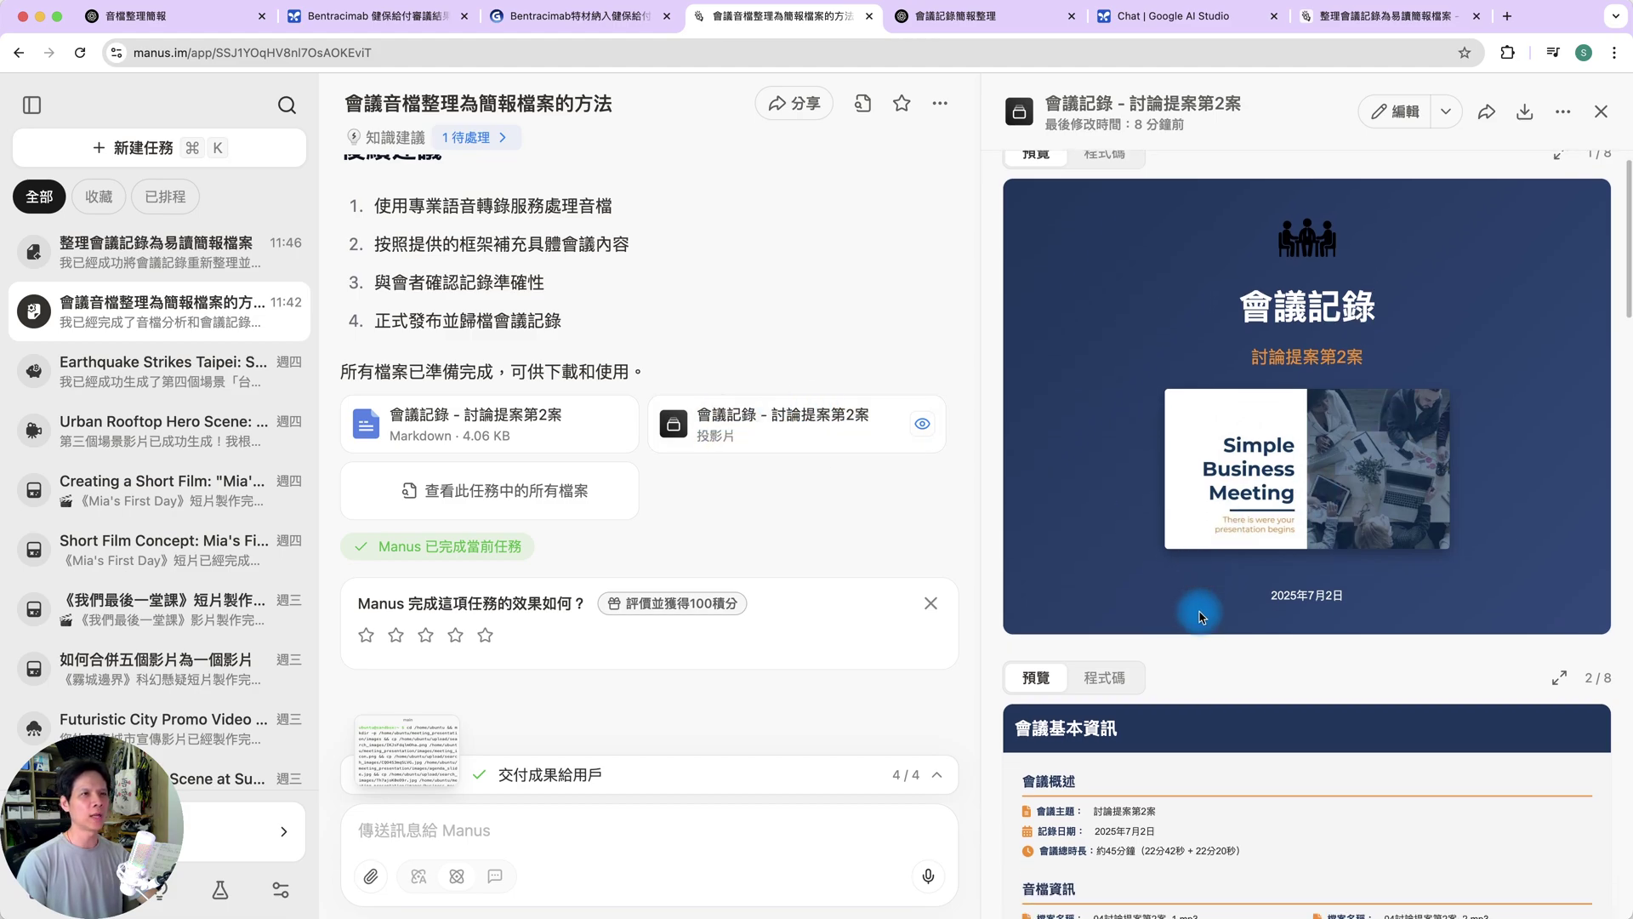
scroll(1199, 616, down, 3)
scroll(1199, 616, down, 10)
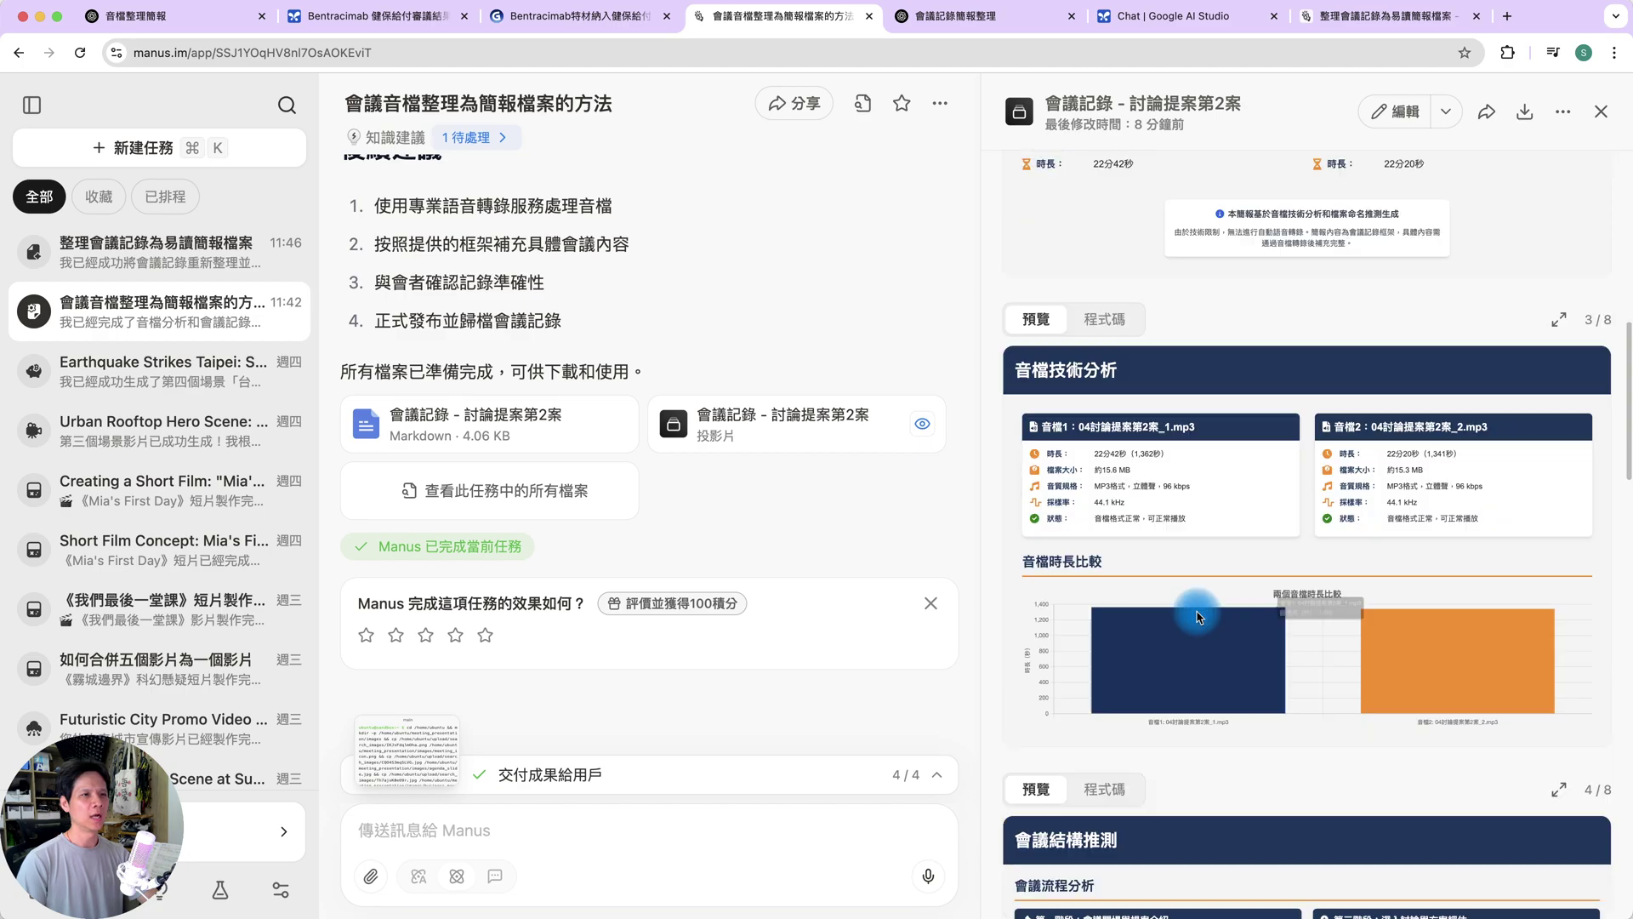
scroll(1199, 616, down, 8)
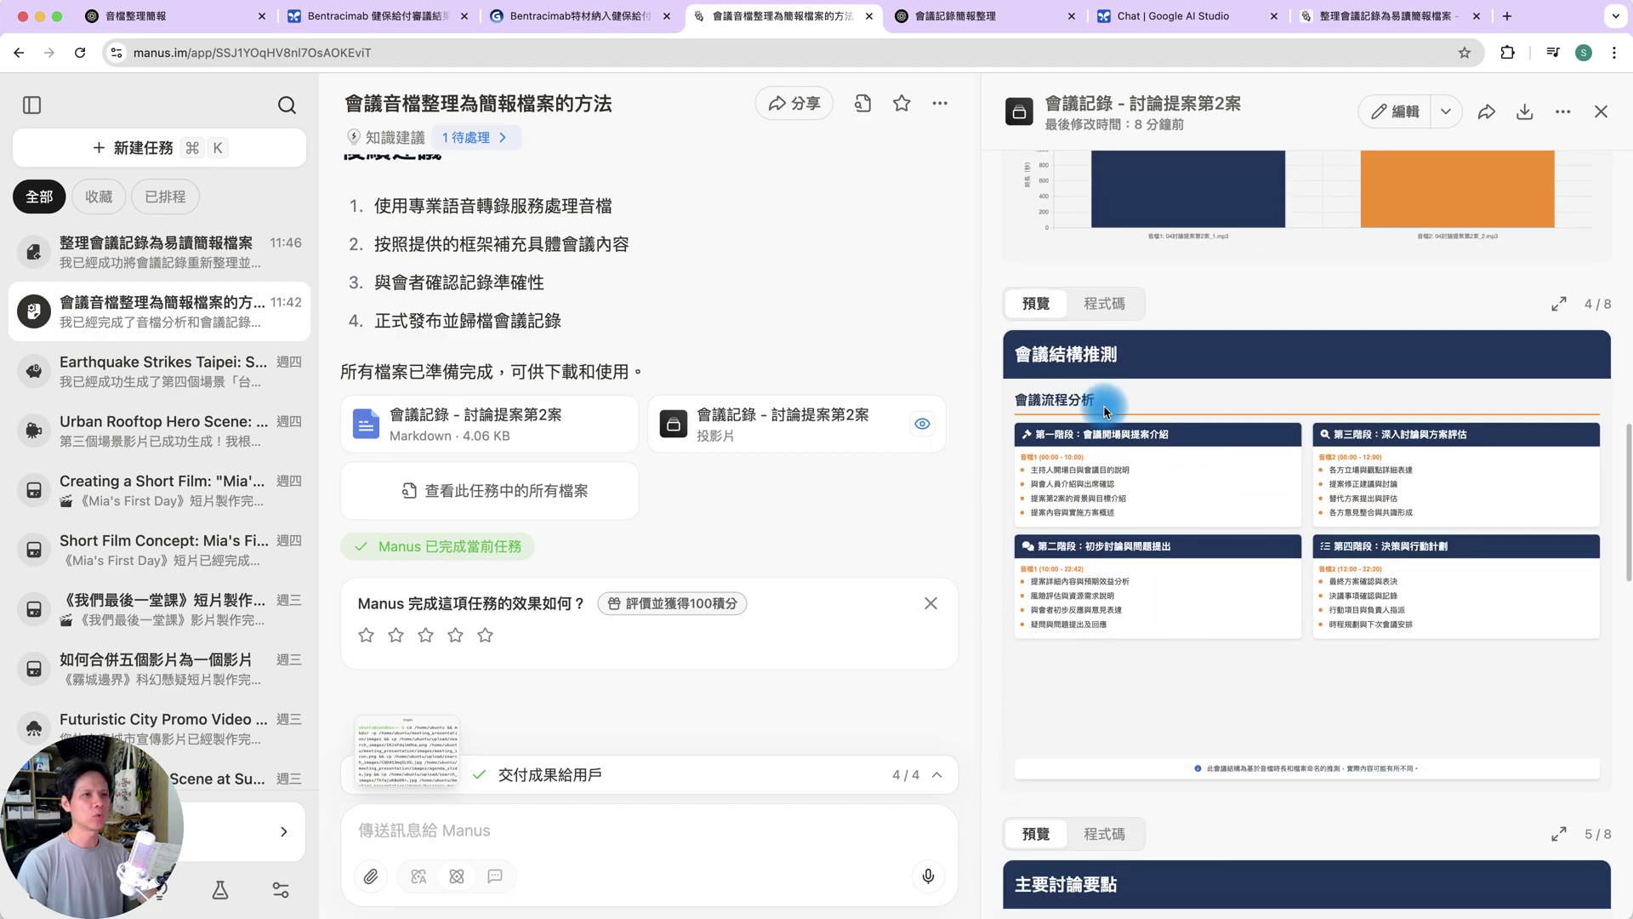
scroll(1301, 493, down, 2)
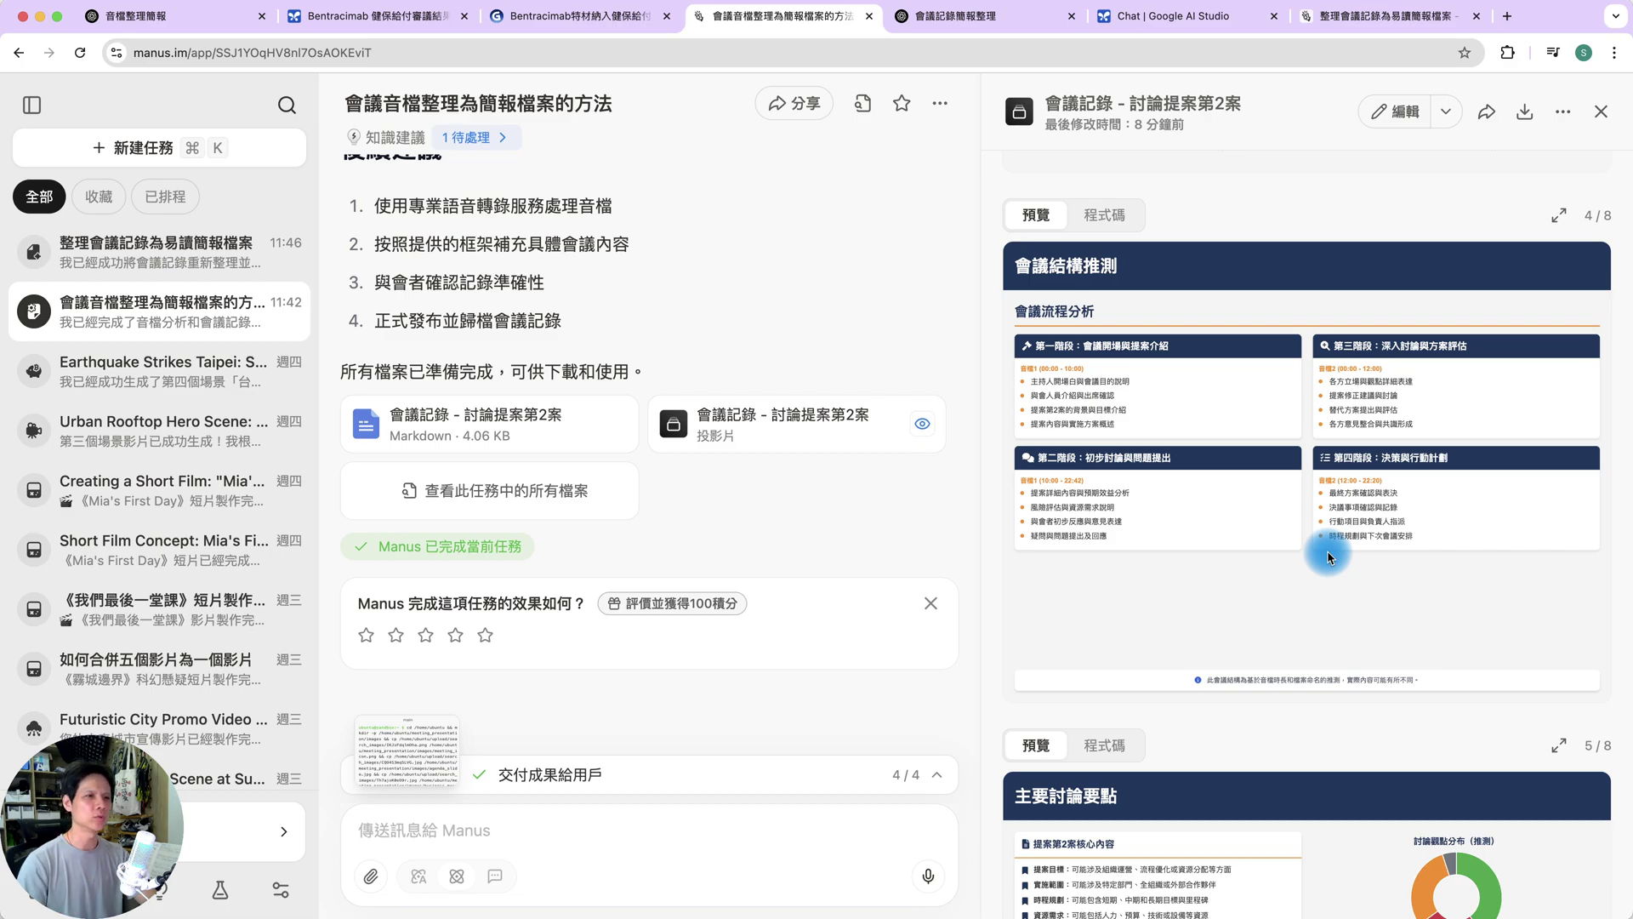
scroll(1319, 561, down, 6)
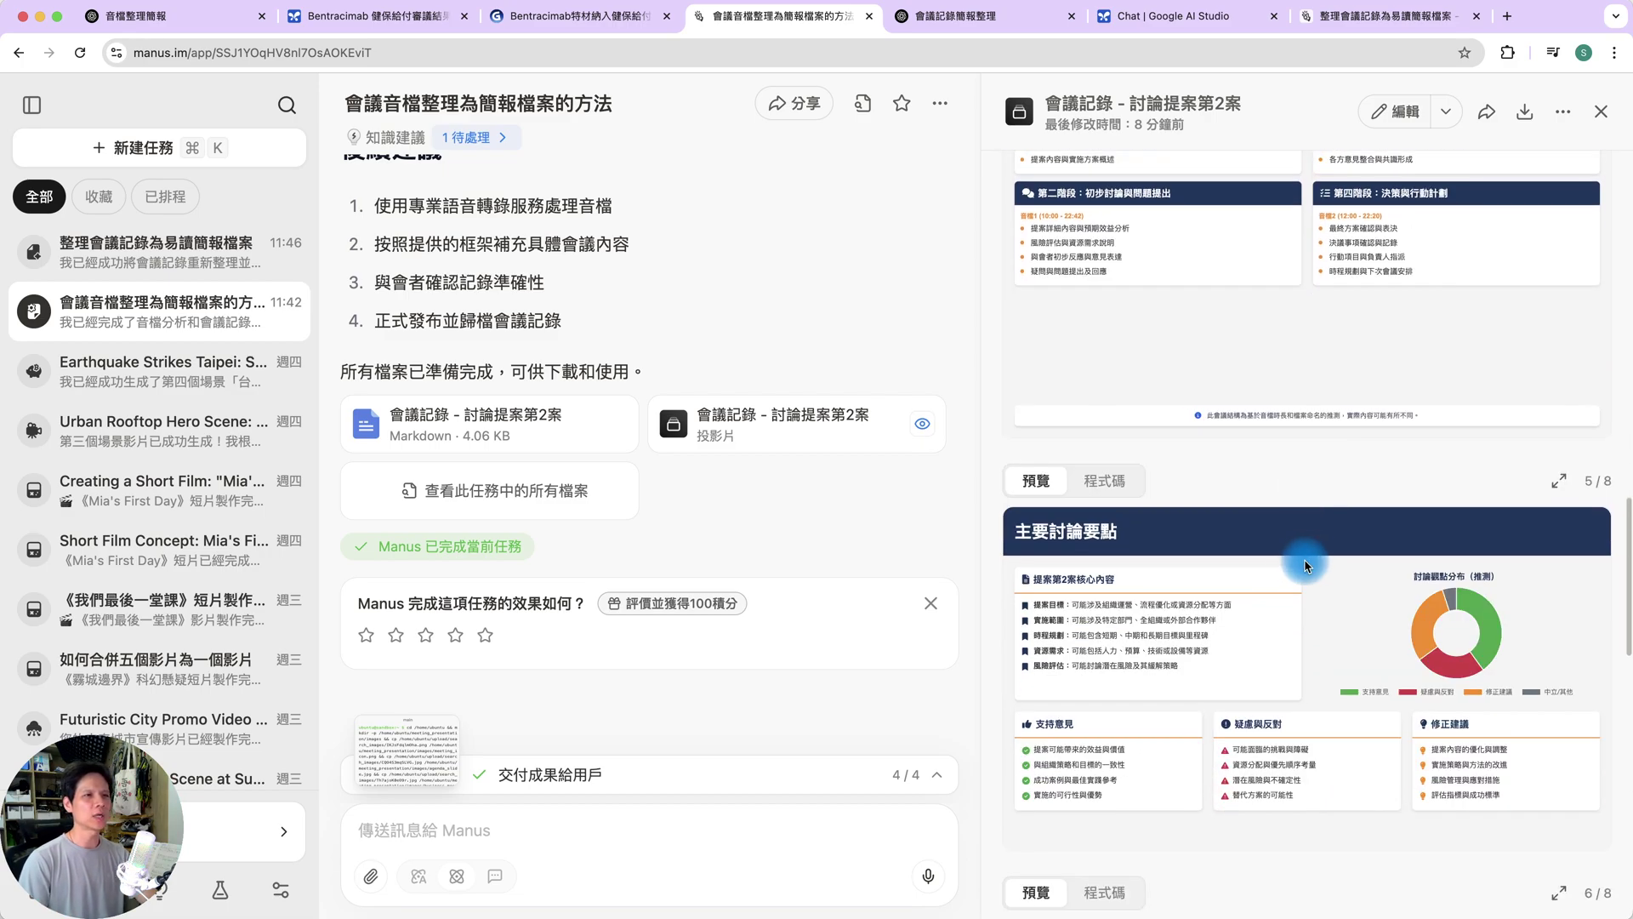
scroll(1306, 565, down, 5)
scroll(1297, 613, down, 8)
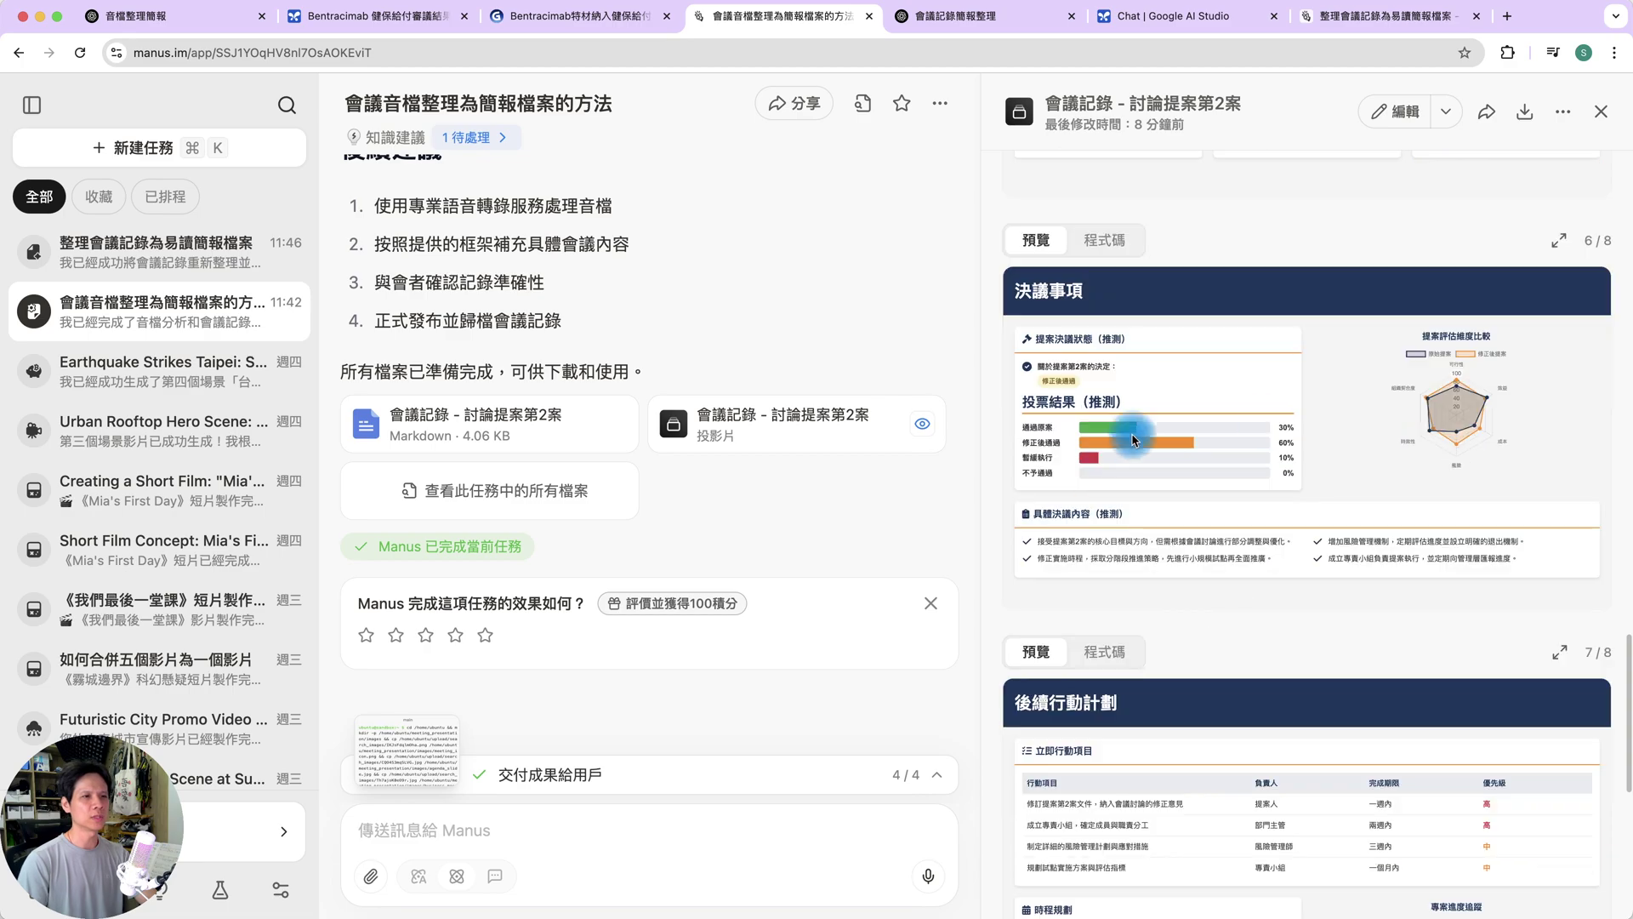
scroll(1276, 578, down, 5)
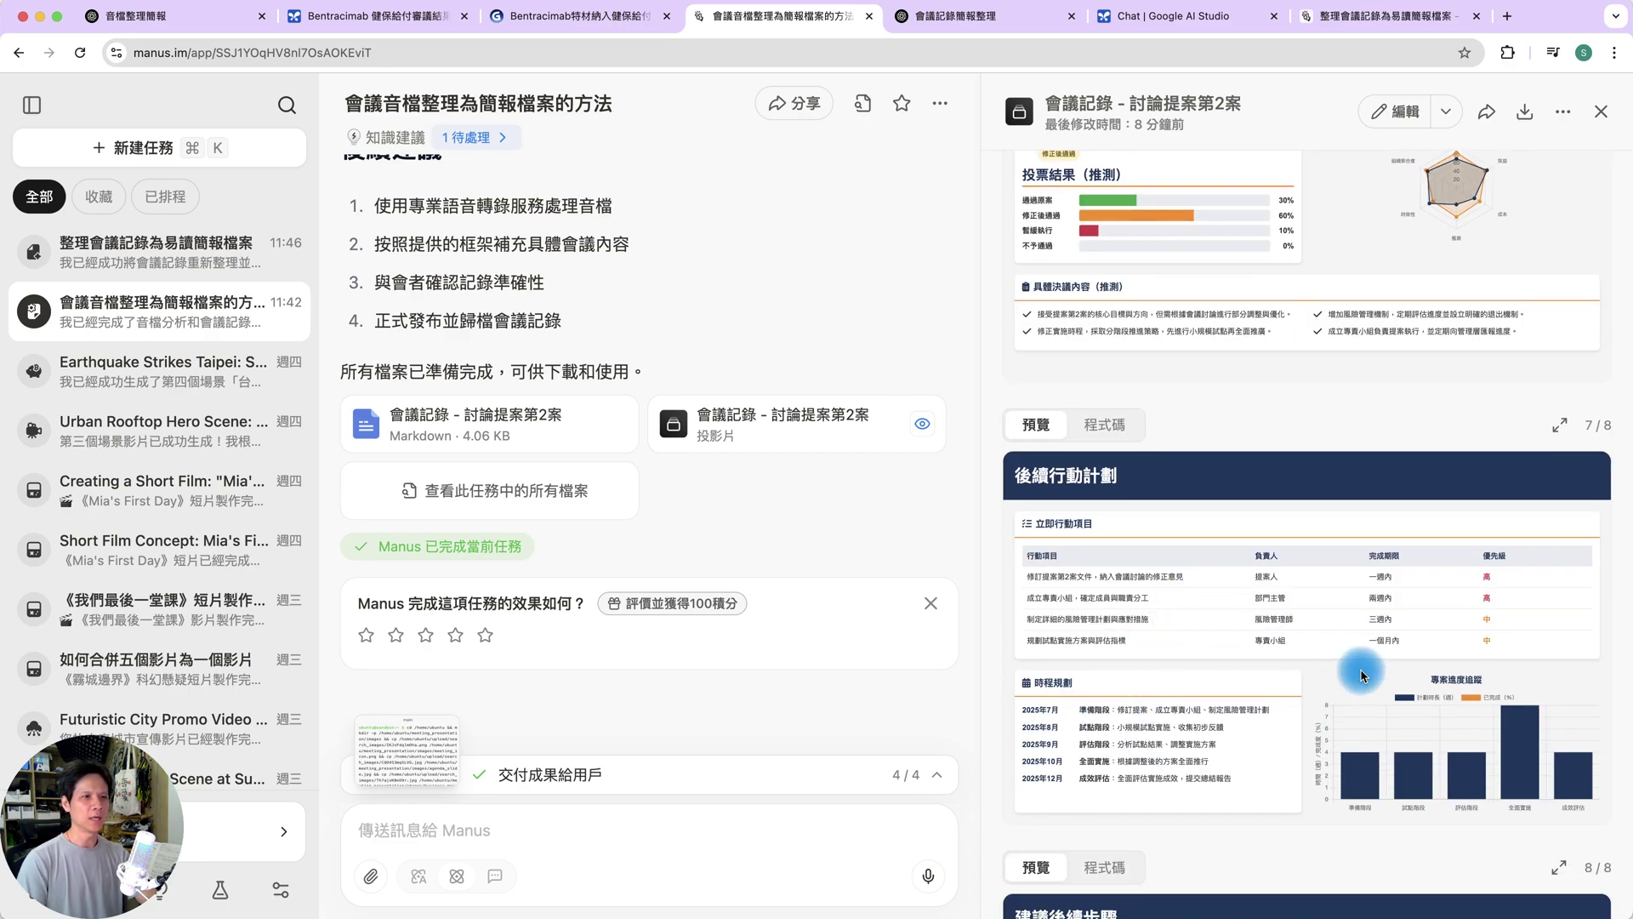
scroll(1361, 625, up, 1)
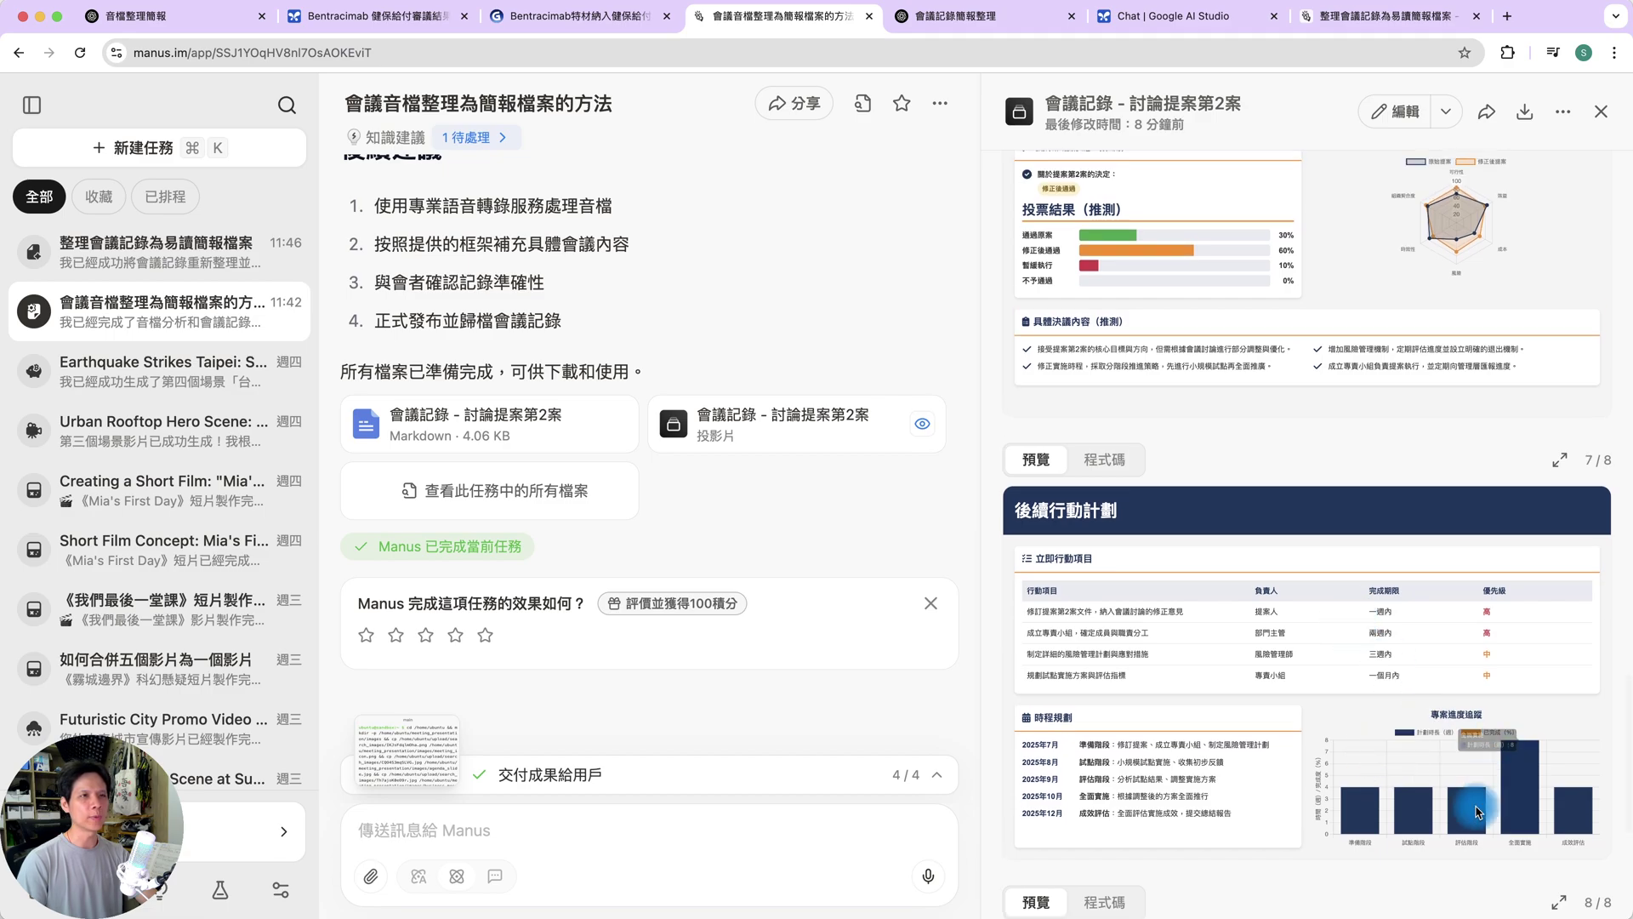
scroll(1159, 354, up, 8)
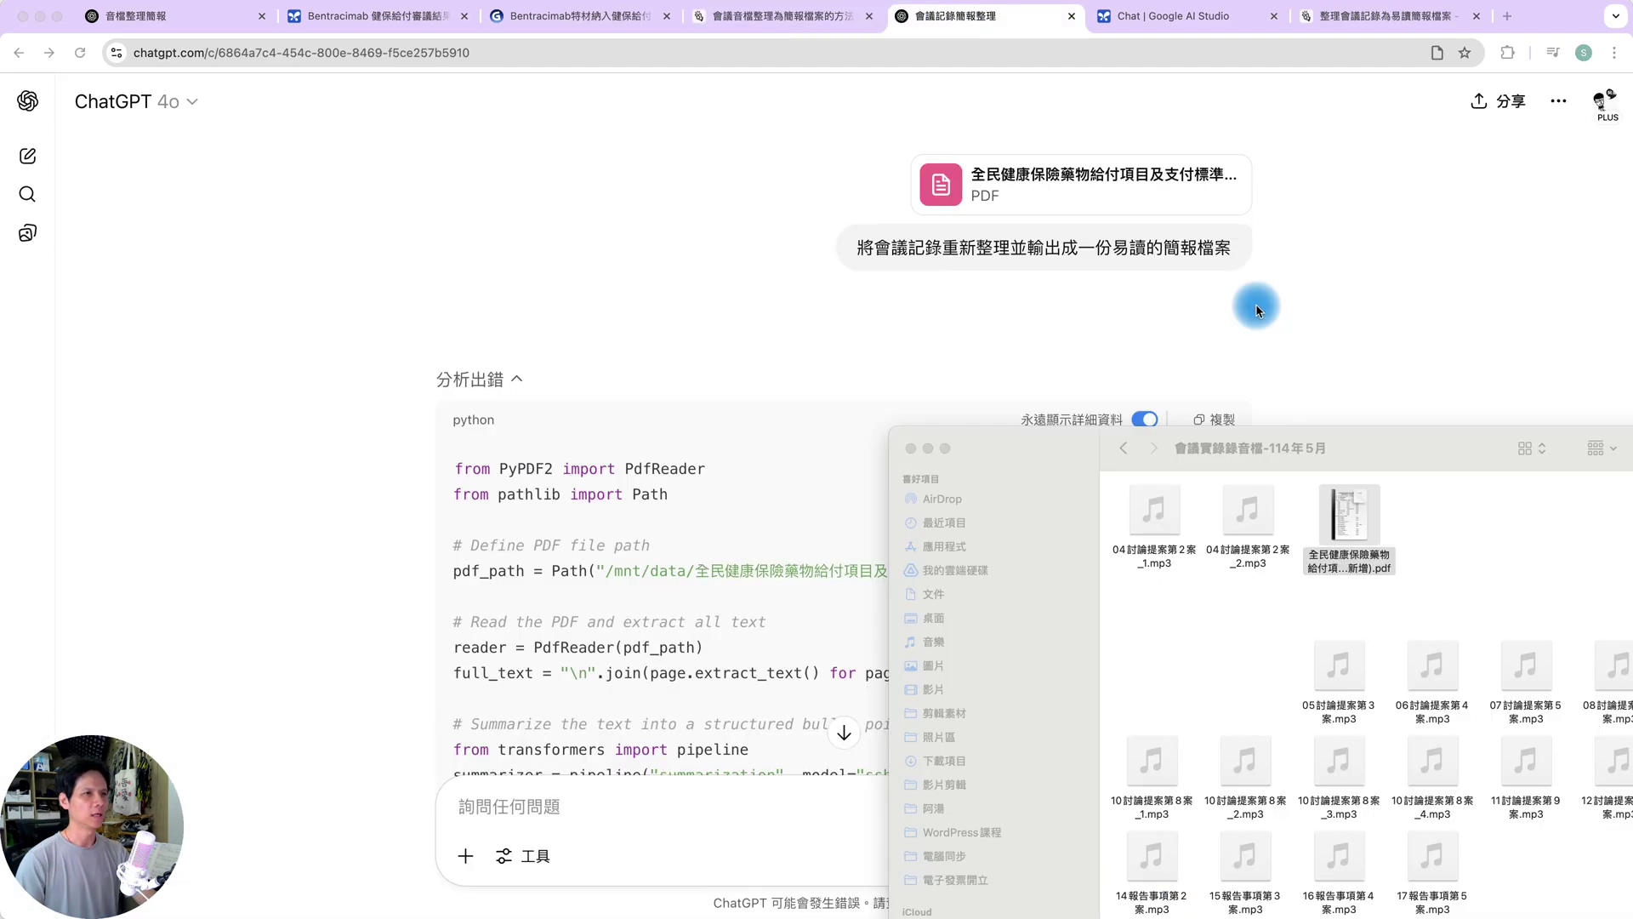
- Preview the meeting minutes PDF in the 會議實錄錄音檔-114年5月 folder, skim its page thumbnails and close the preview
click(1206, 618)
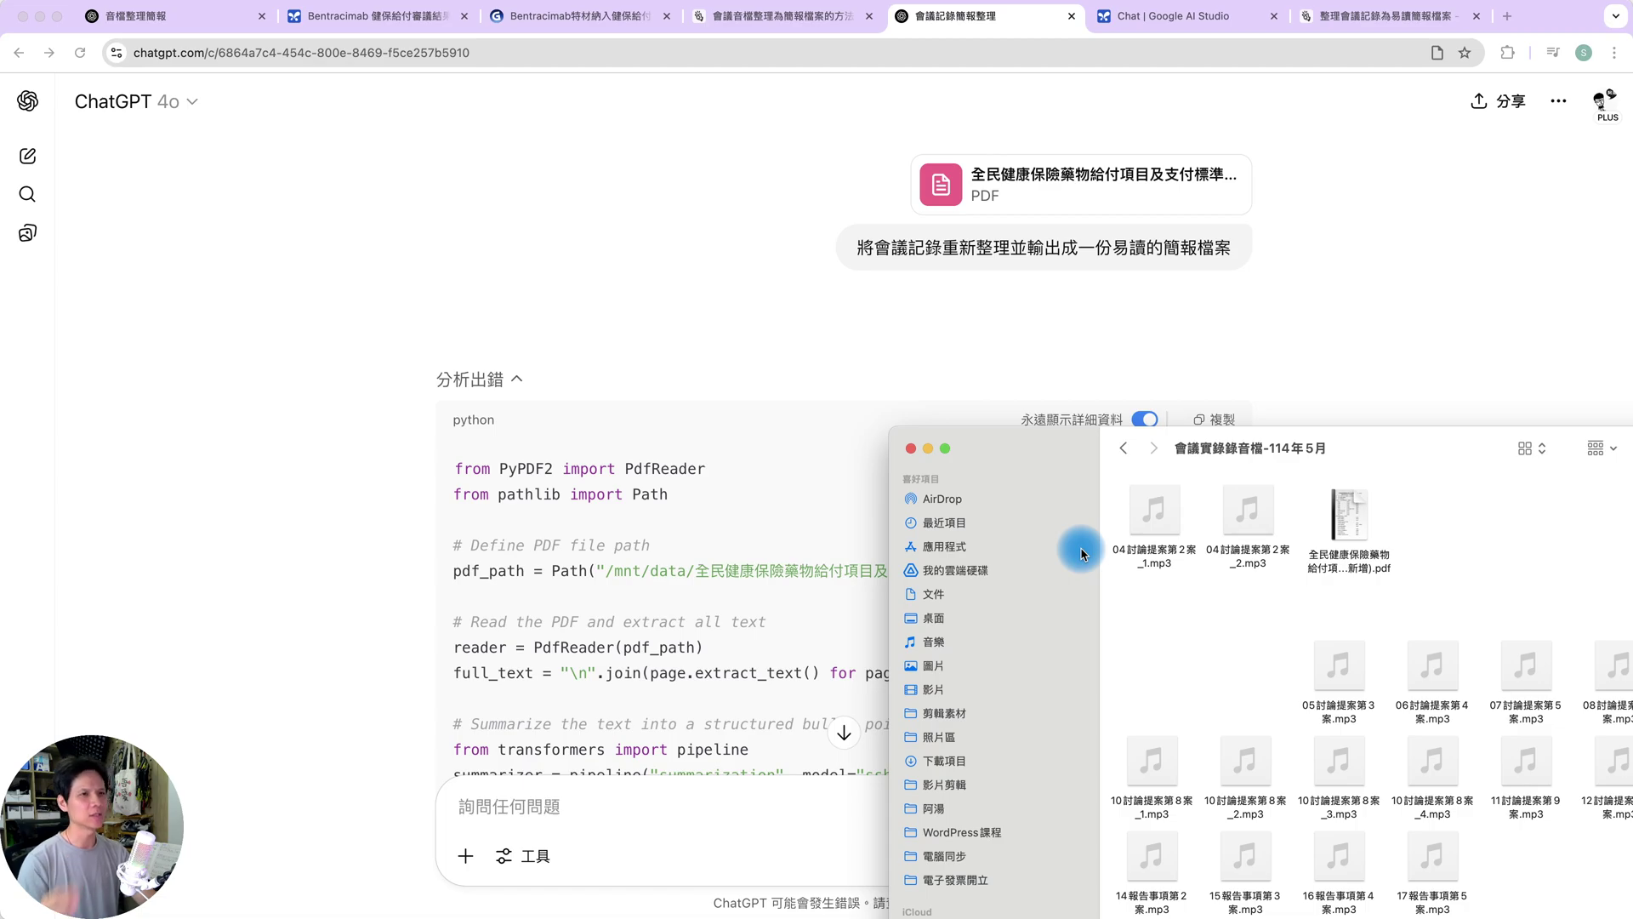
click(1351, 529)
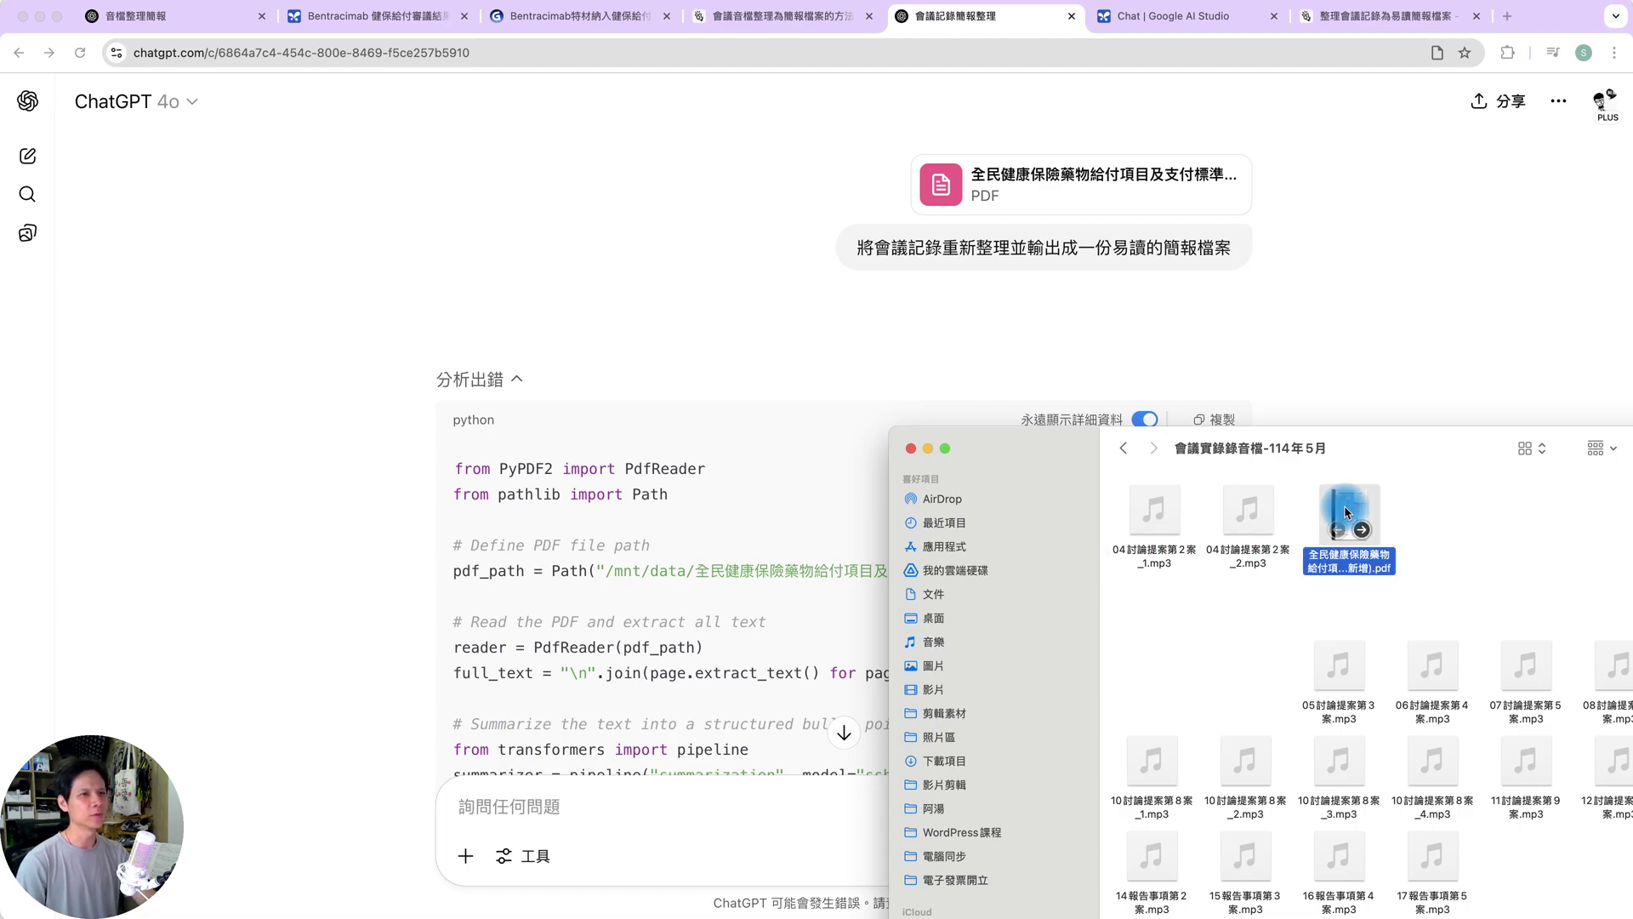
double_click(1350, 529)
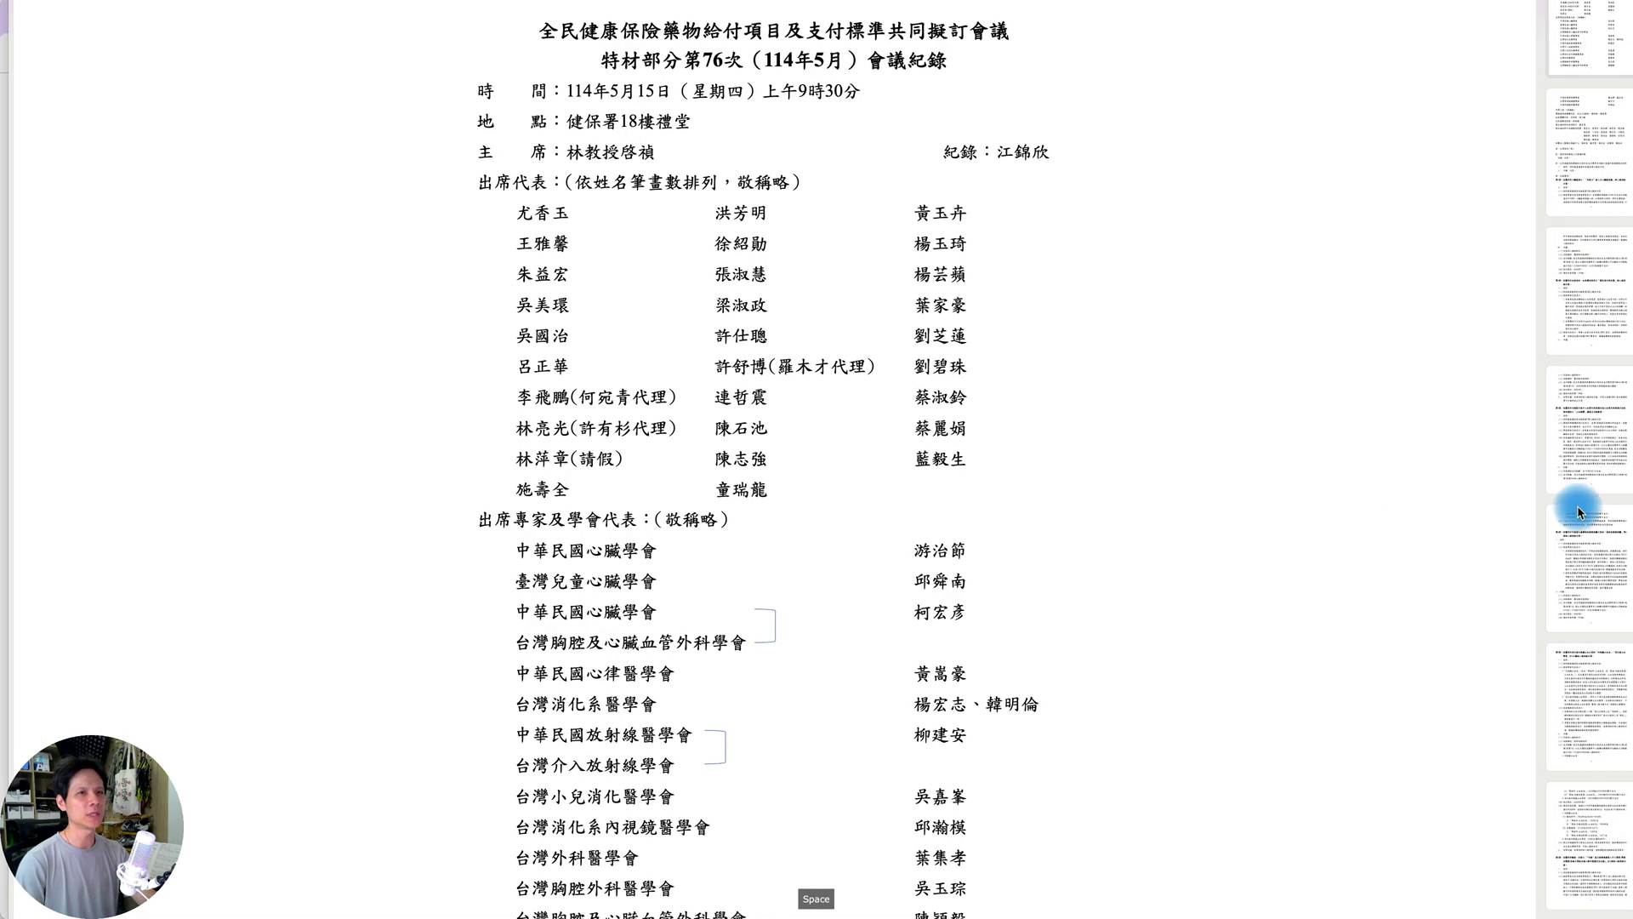
scroll(1591, 545, down, 10)
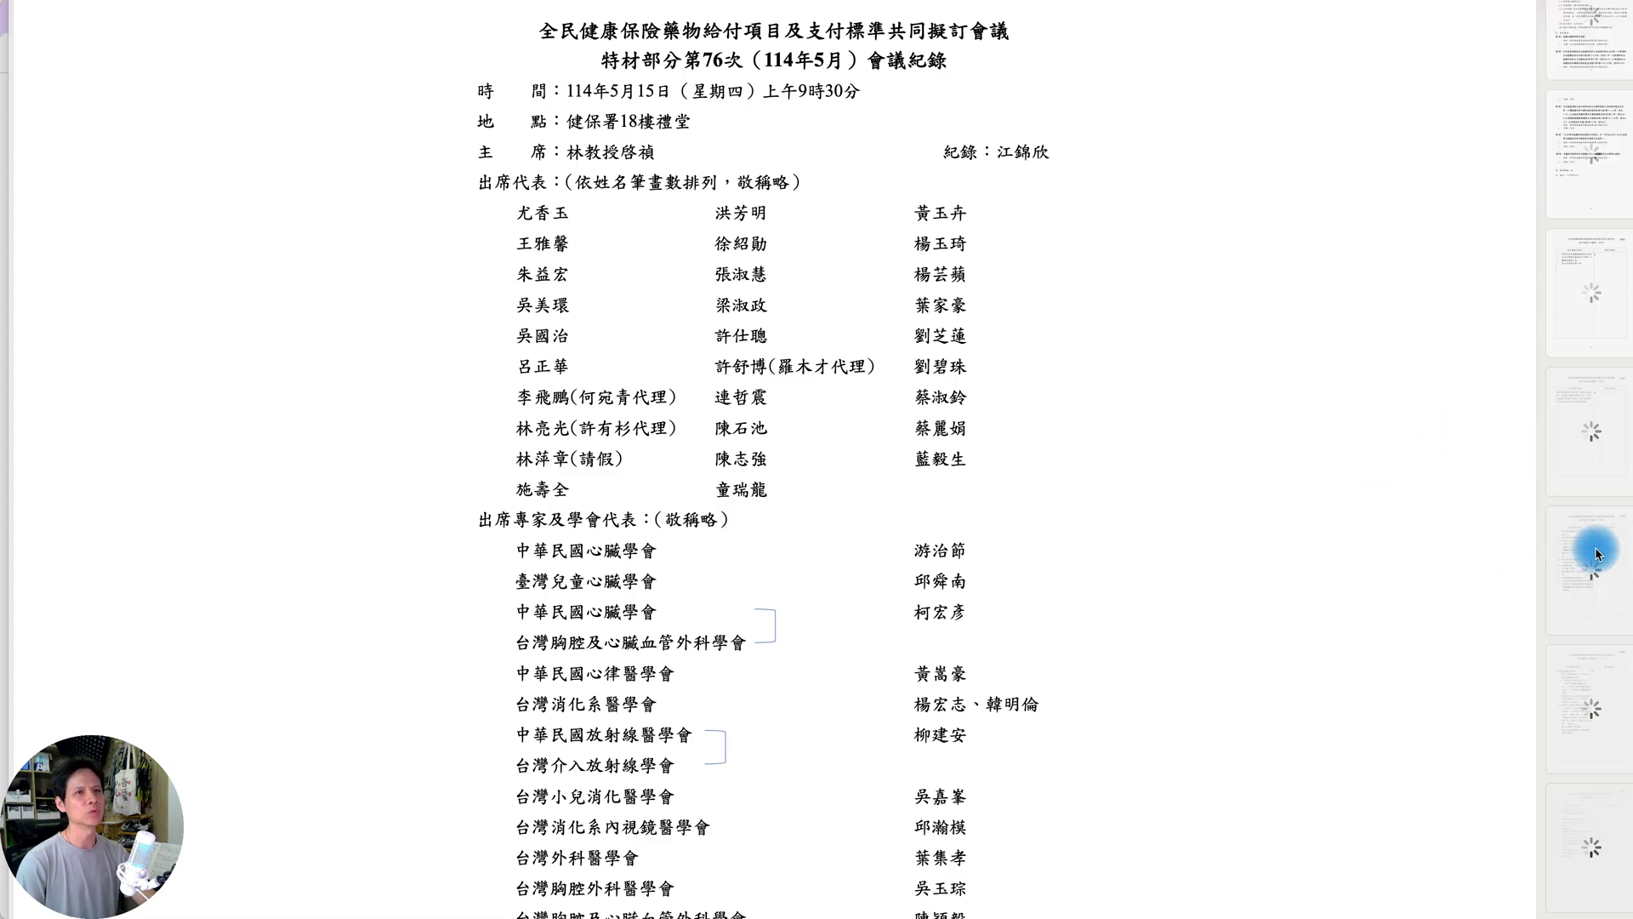
scroll(1597, 544, up, 10)
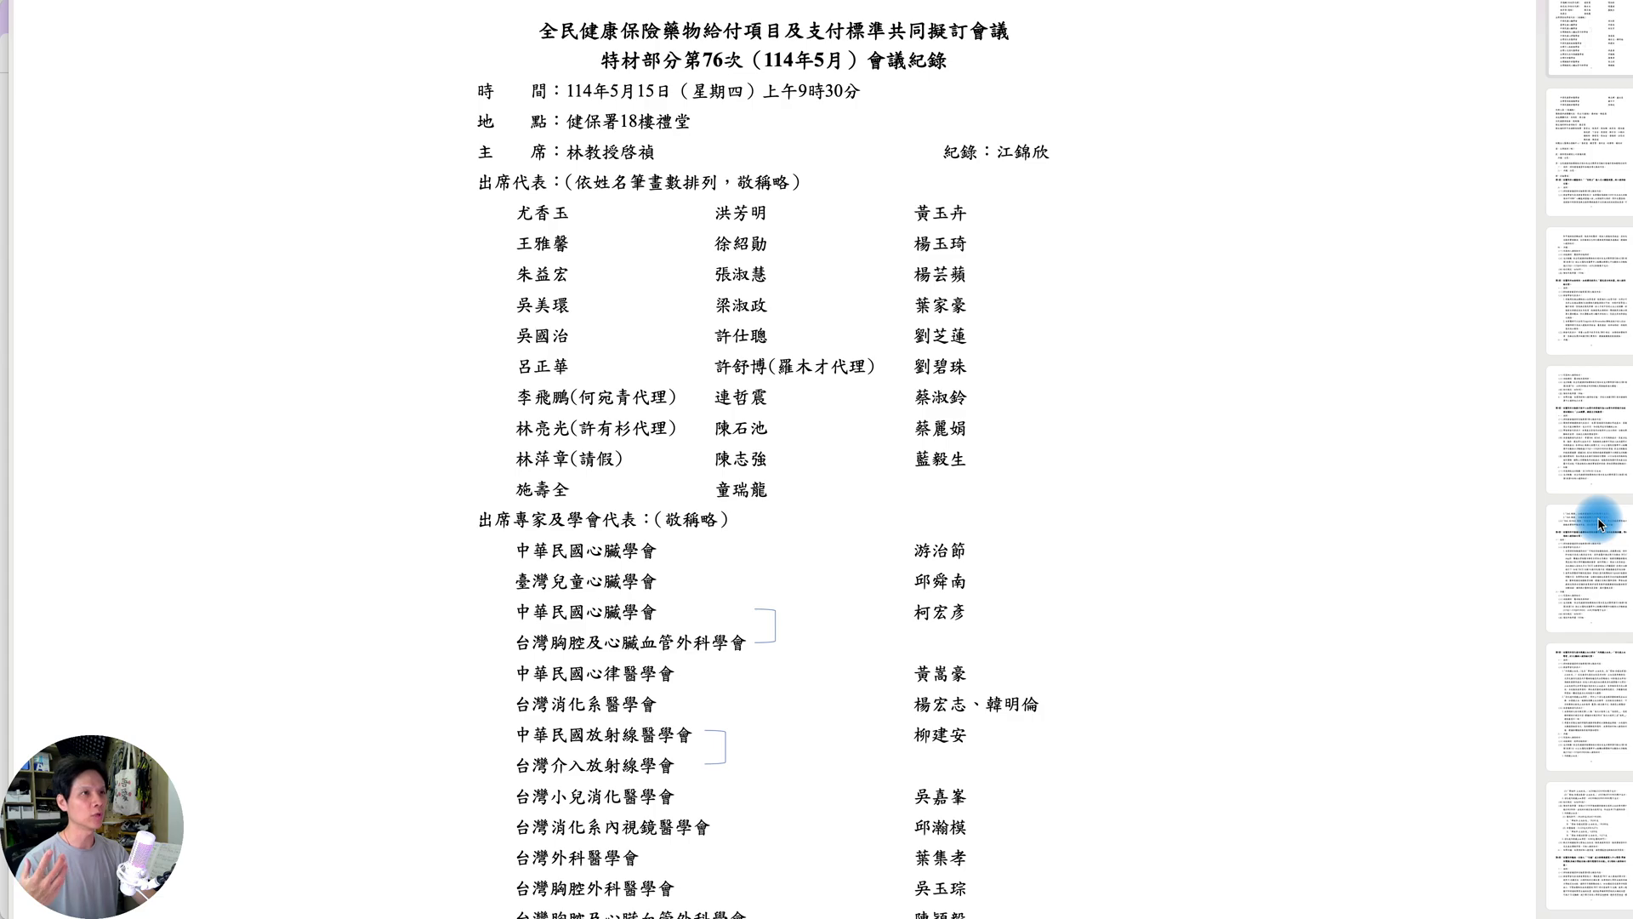
key(Escape)
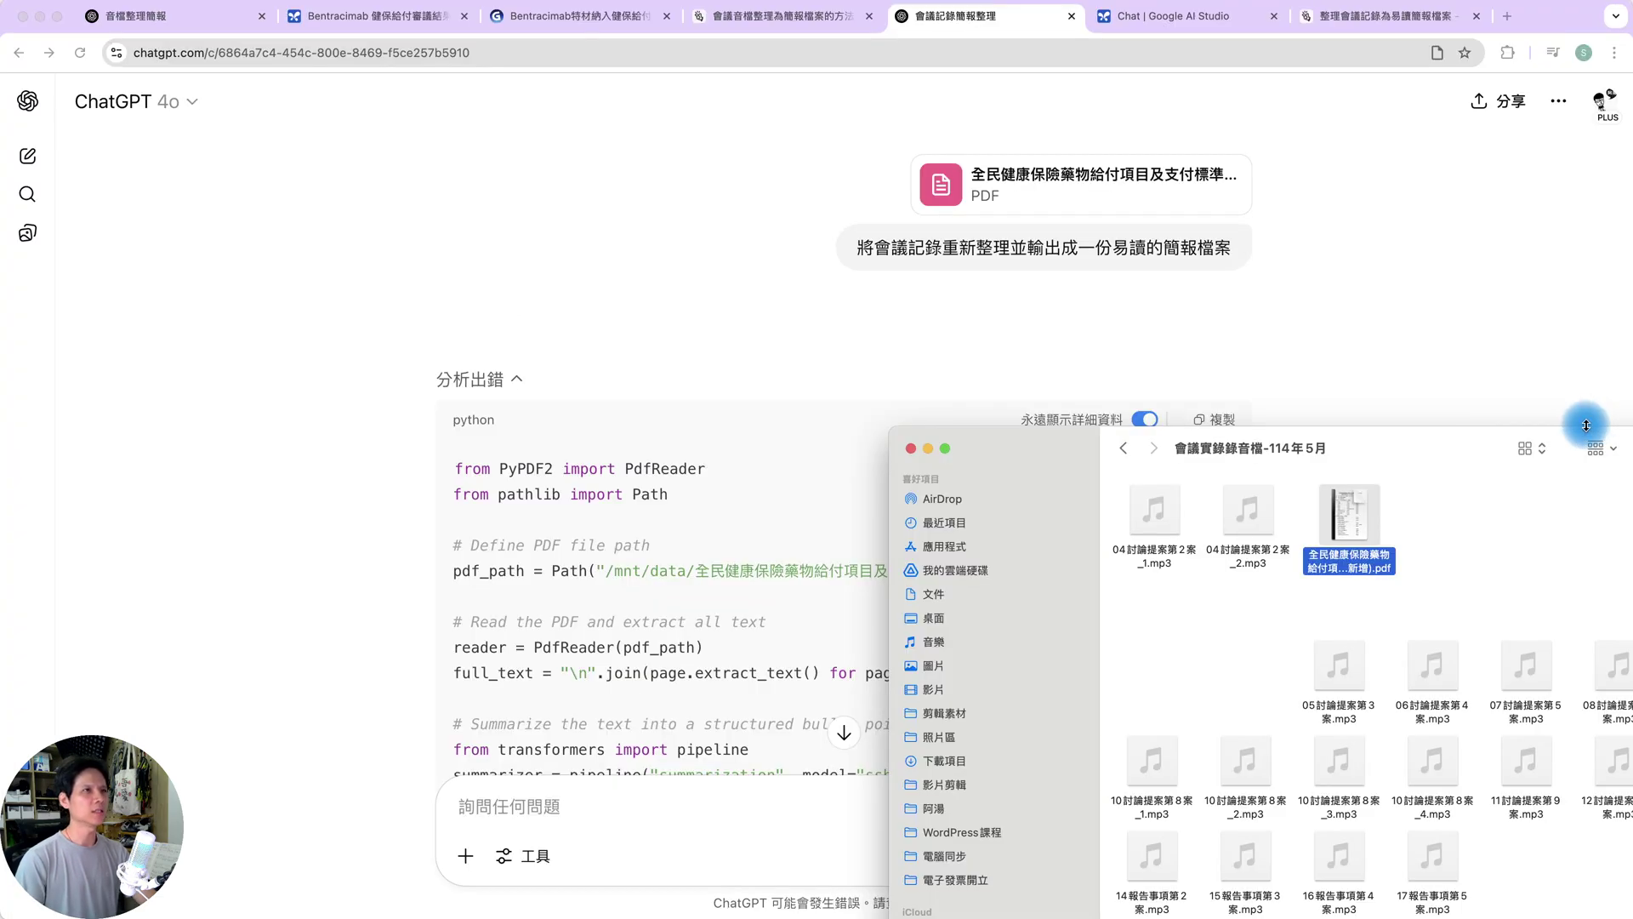
- Return to the ChatGPT chat 會議記錄簡報整理 and read its PDF extraction attempts and suggested options A (OCR), B (screenshots) and C (Word)
click(1524, 219)
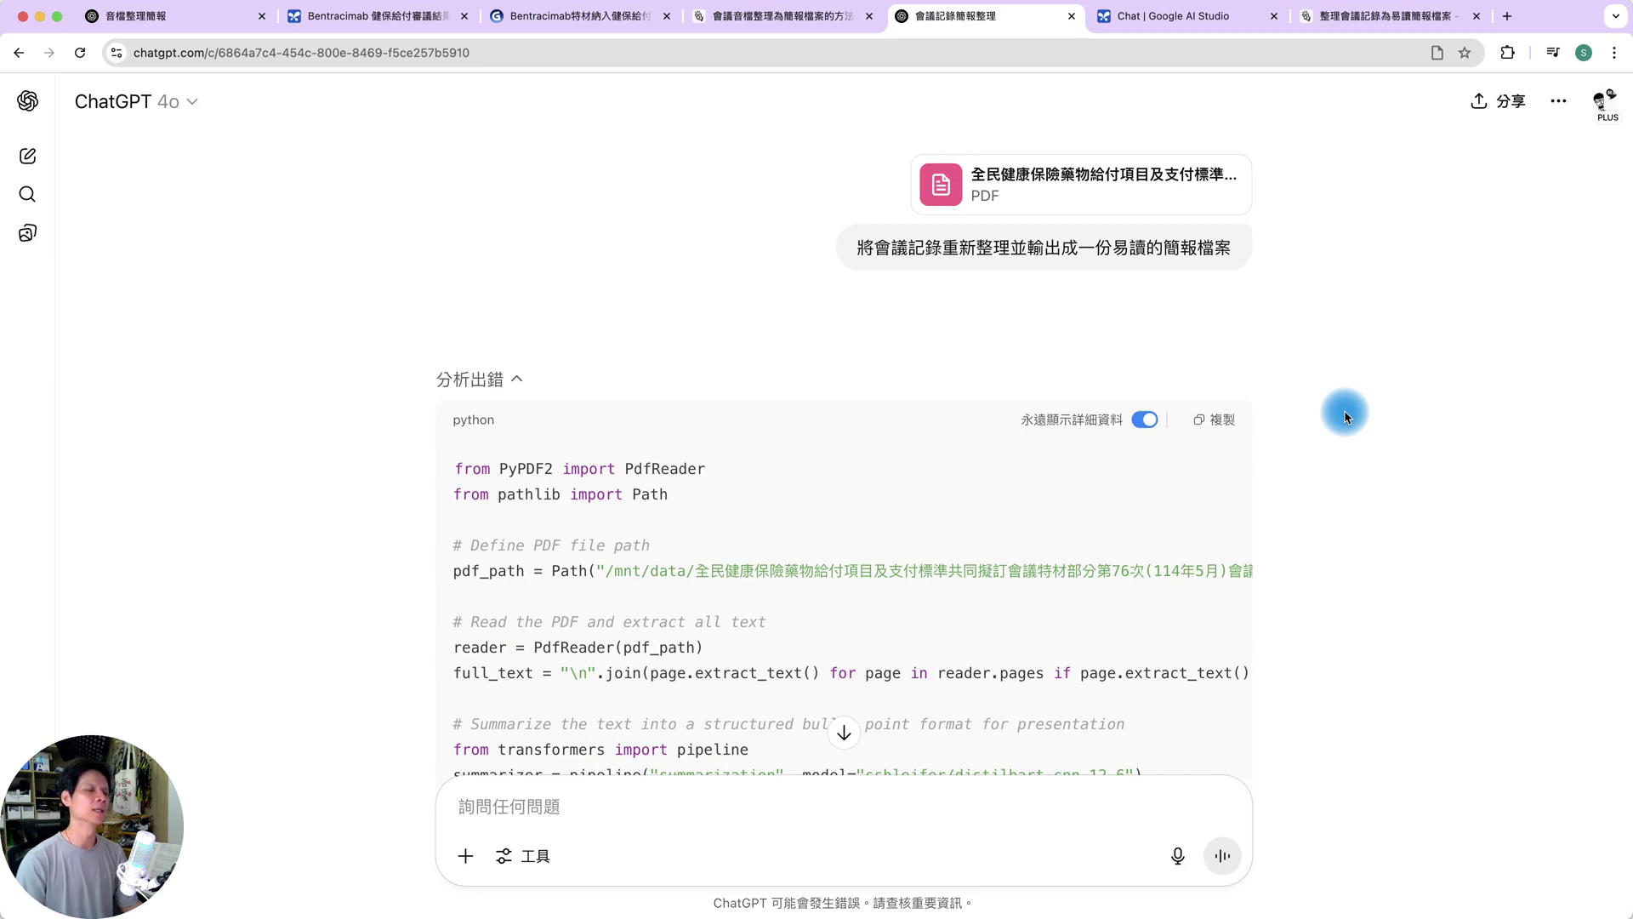
scroll(1298, 443, down, 9)
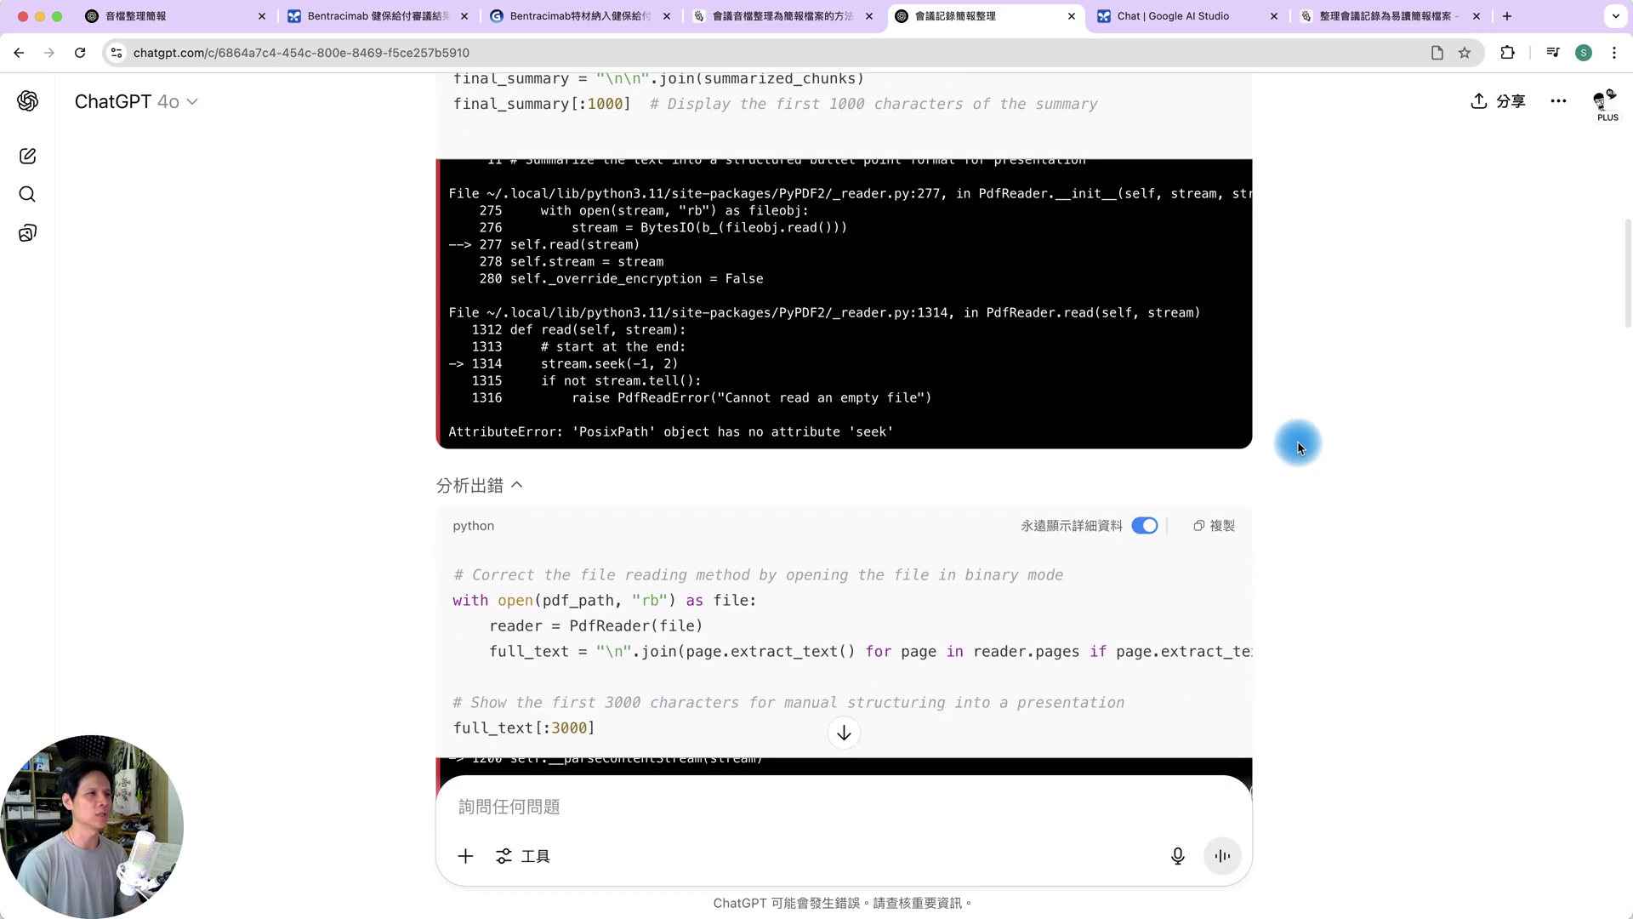
scroll(1297, 440, down, 10)
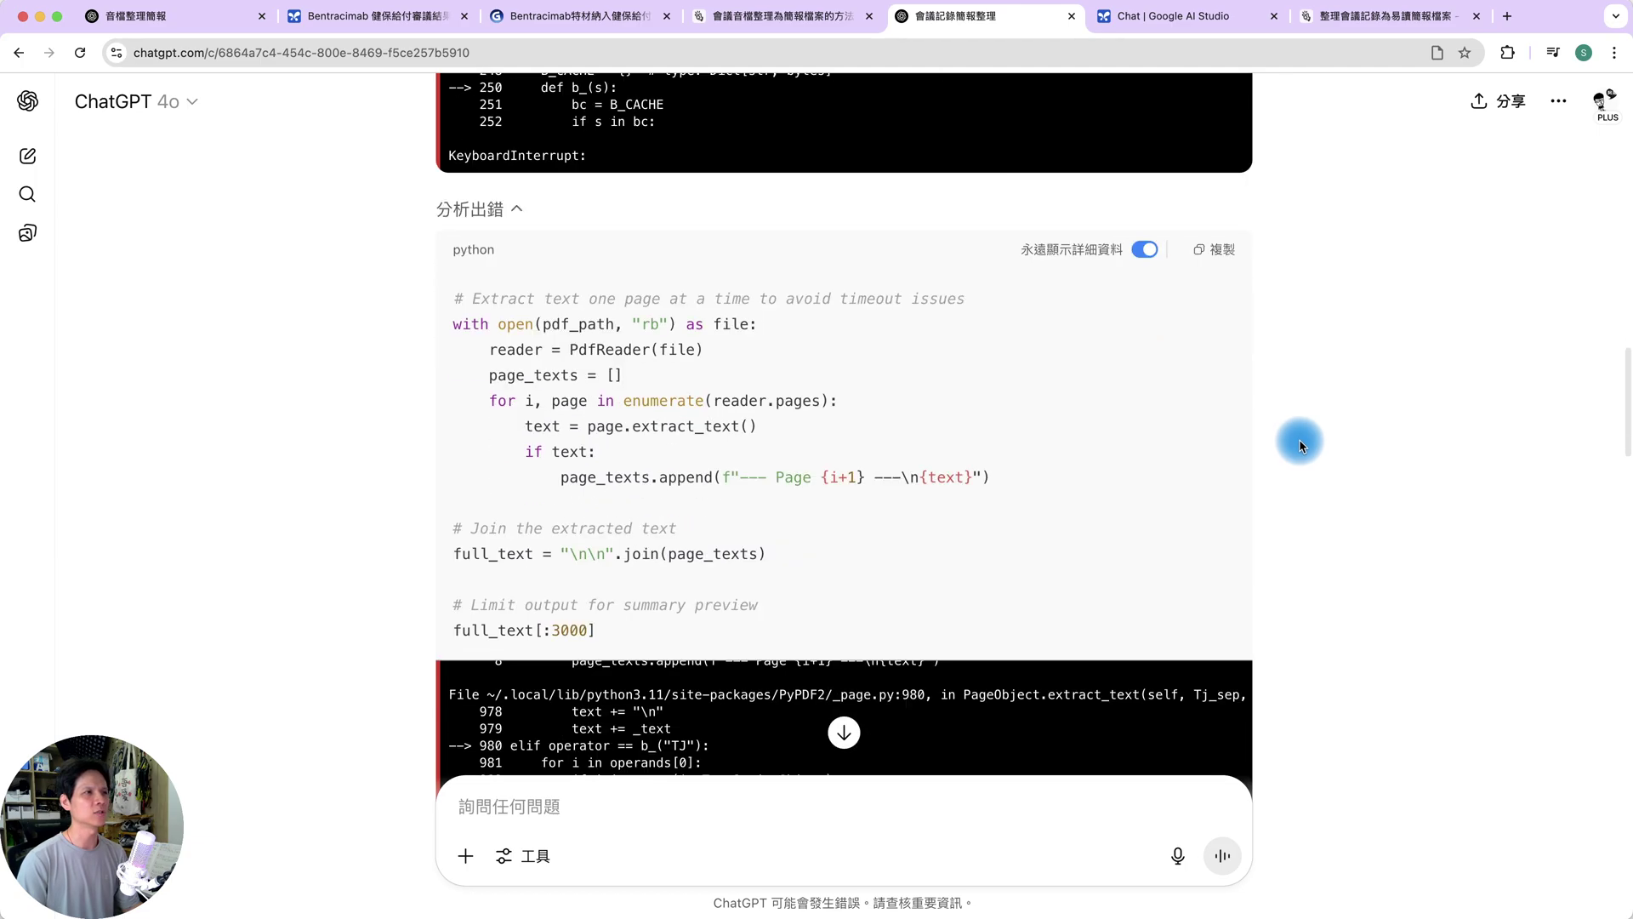
scroll(1299, 442, down, 10)
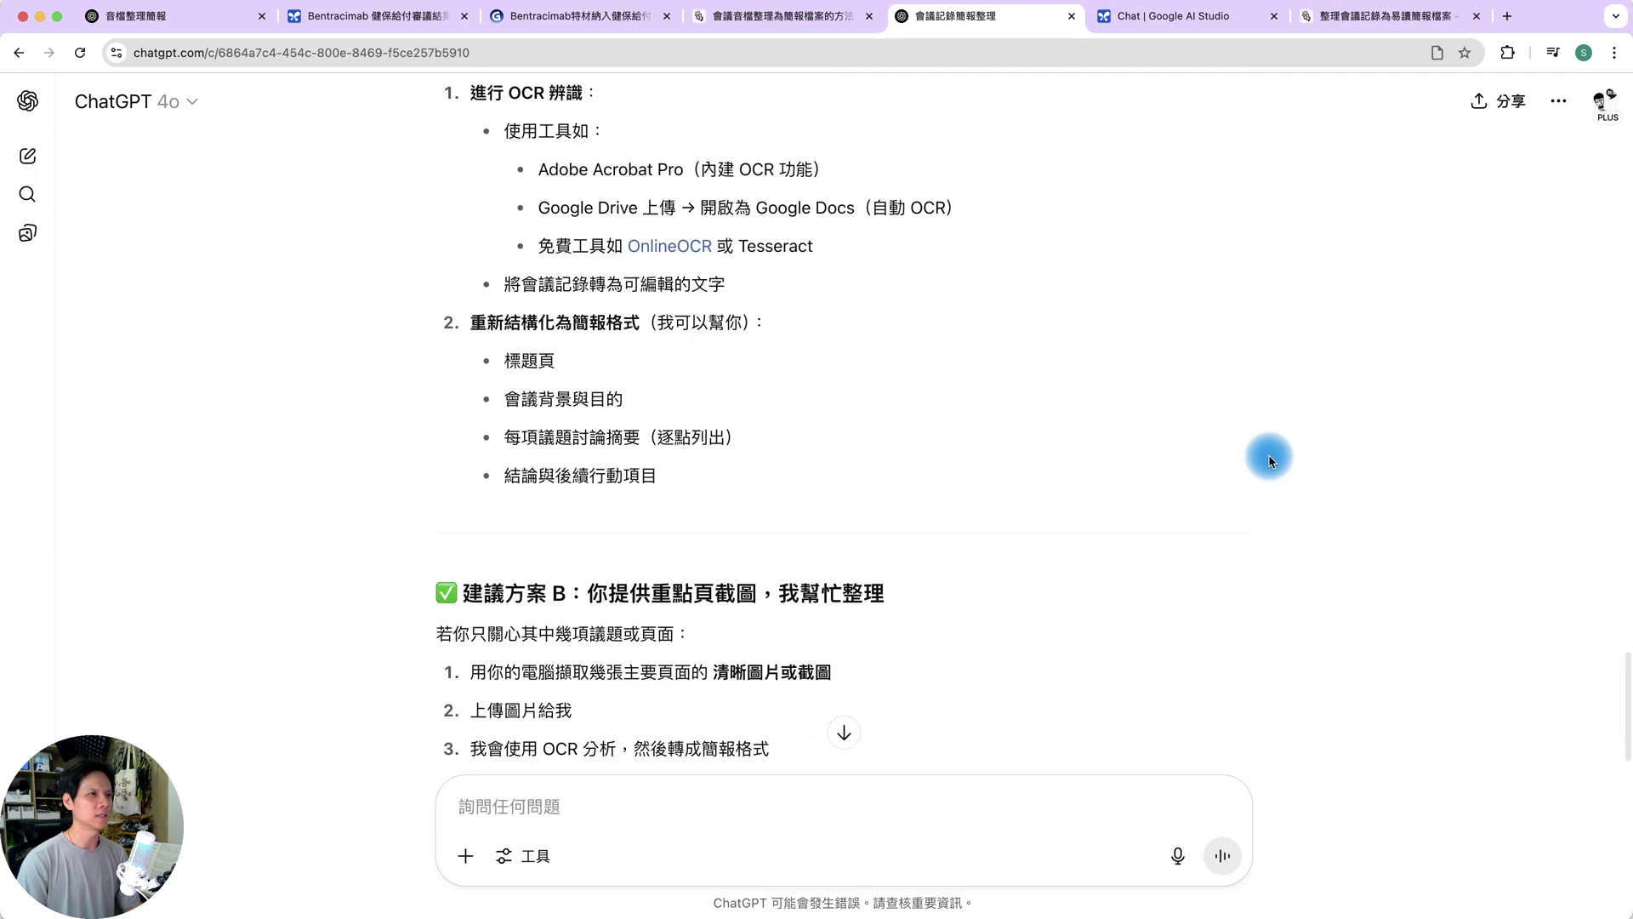
scroll(1268, 454, up, 5)
scroll(1269, 453, down, 4)
scroll(1269, 451, down, 1)
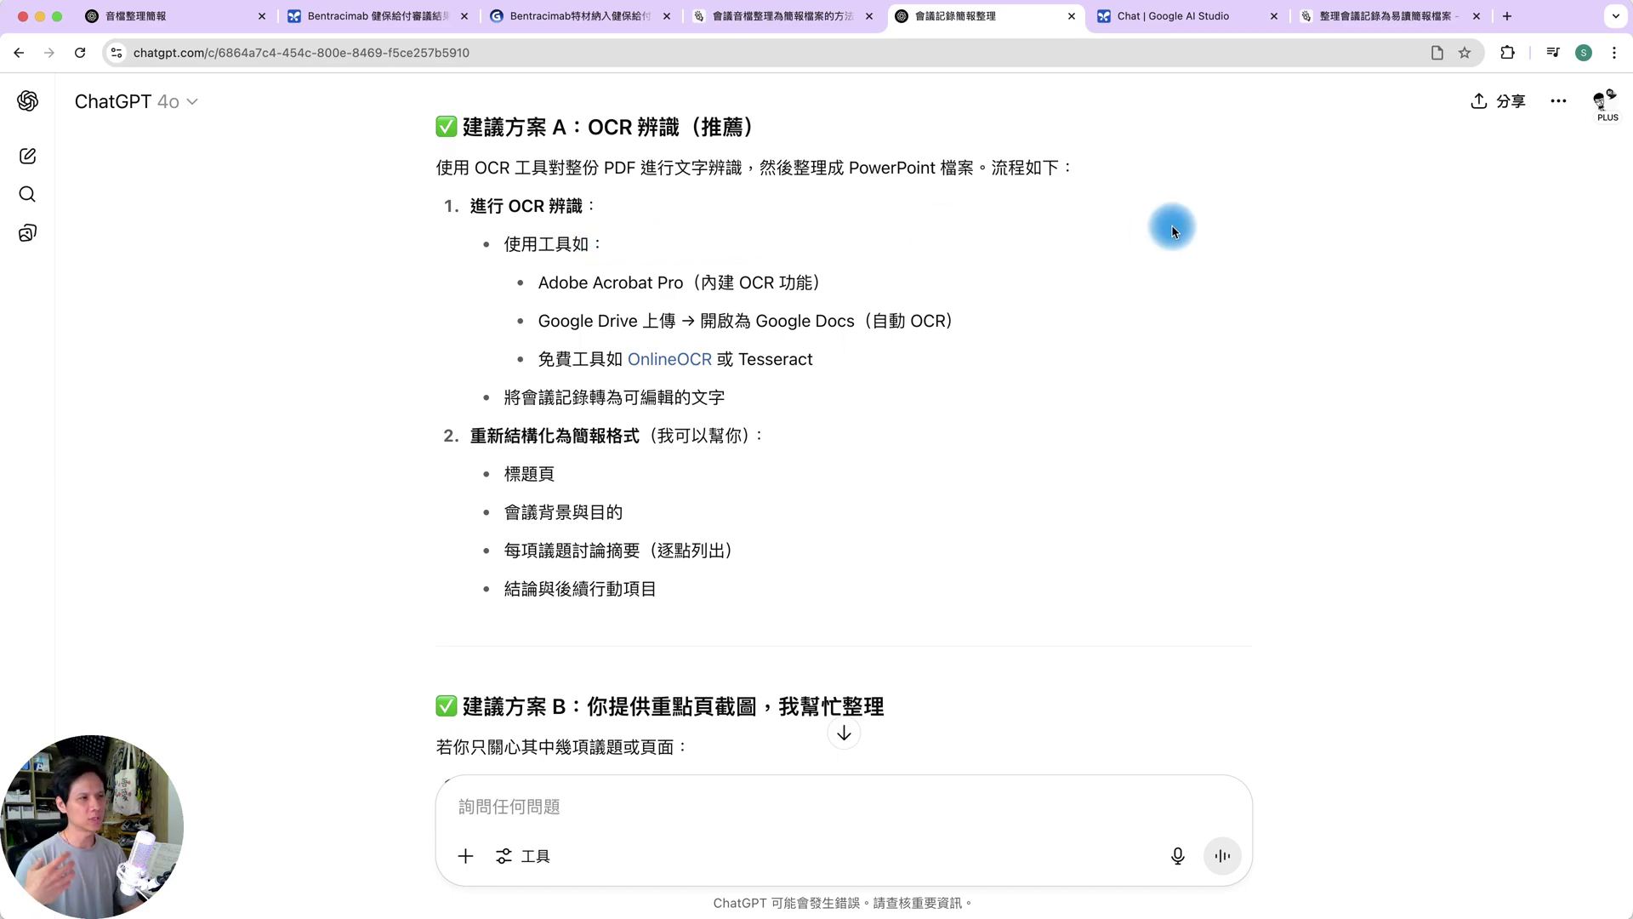
scroll(1116, 267, down, 5)
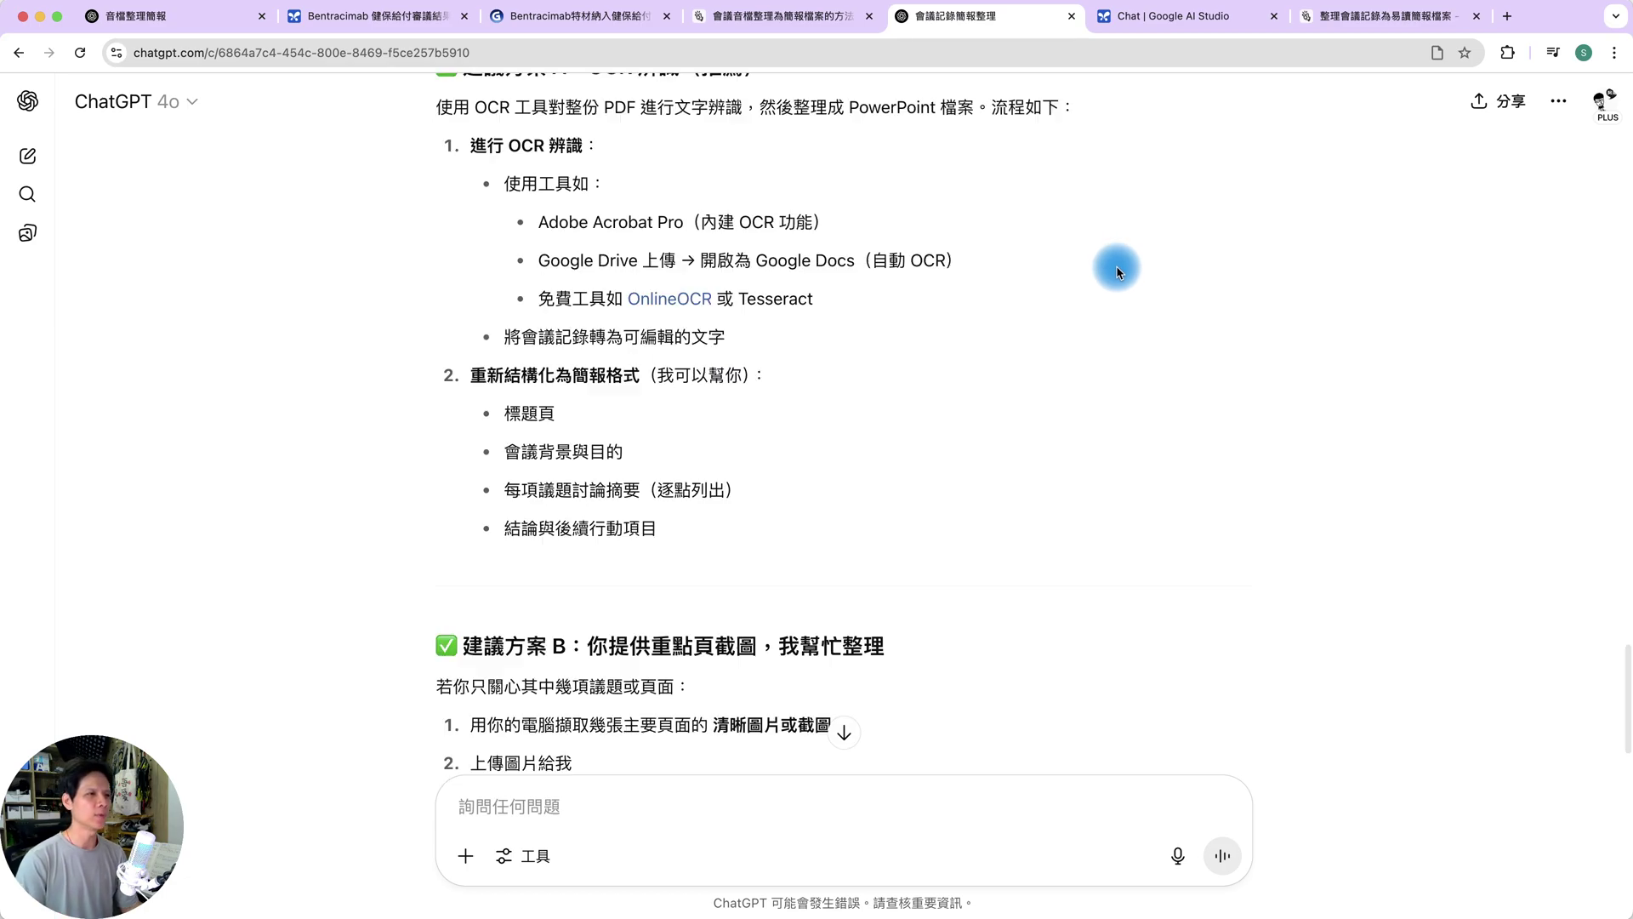
scroll(1025, 344, down, 2)
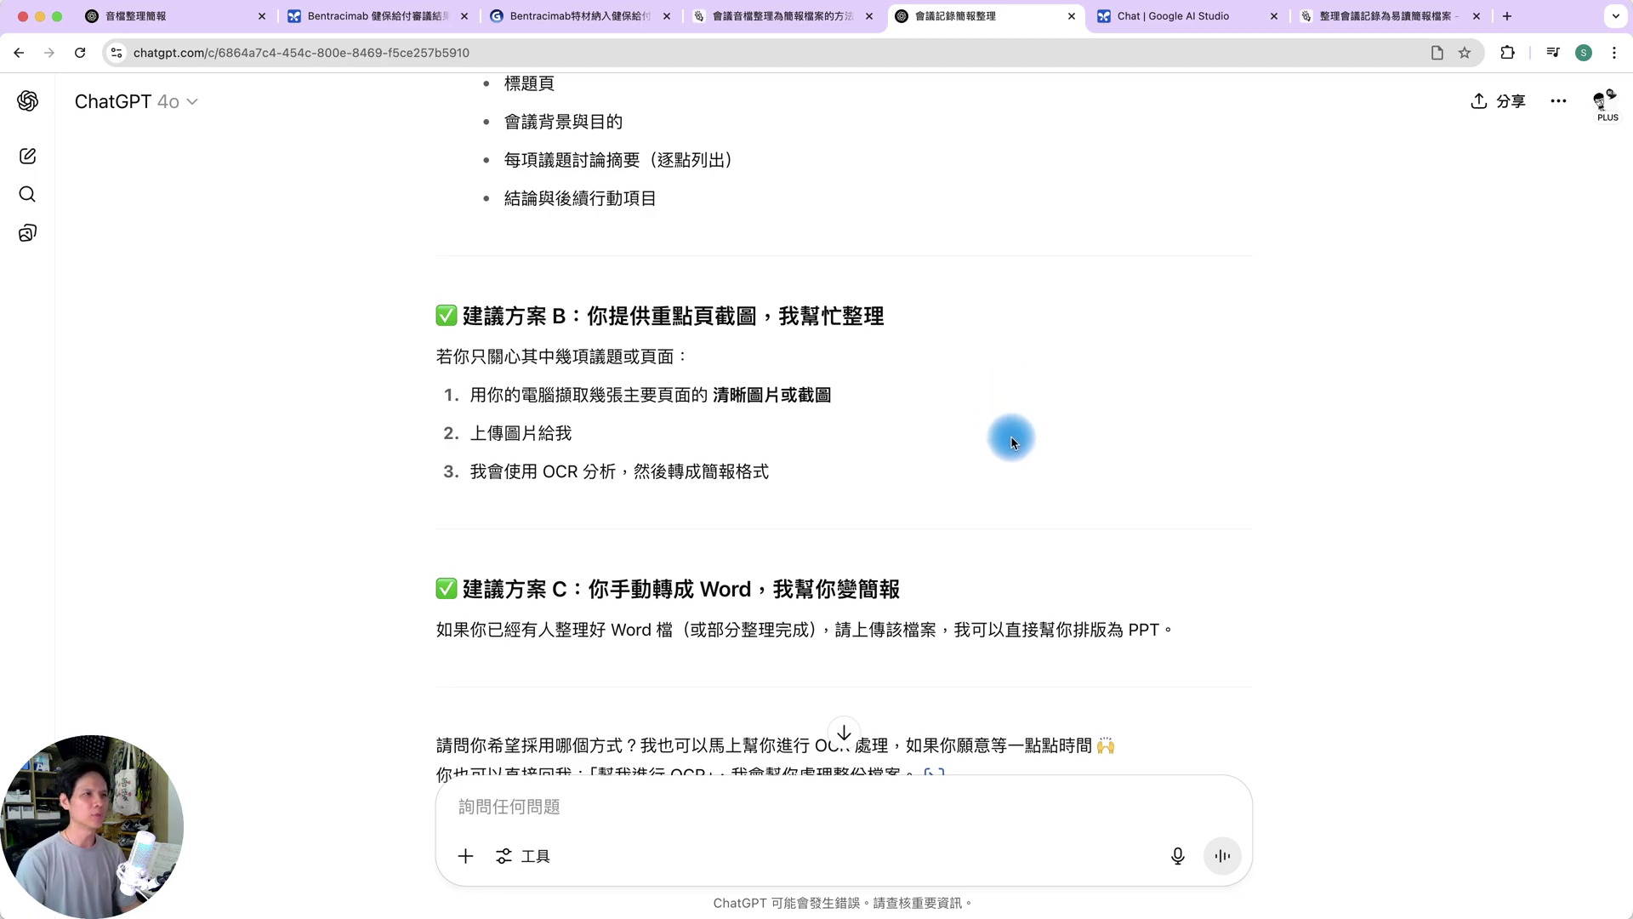
scroll(1010, 430, up, 2)
scroll(951, 422, down, 5)
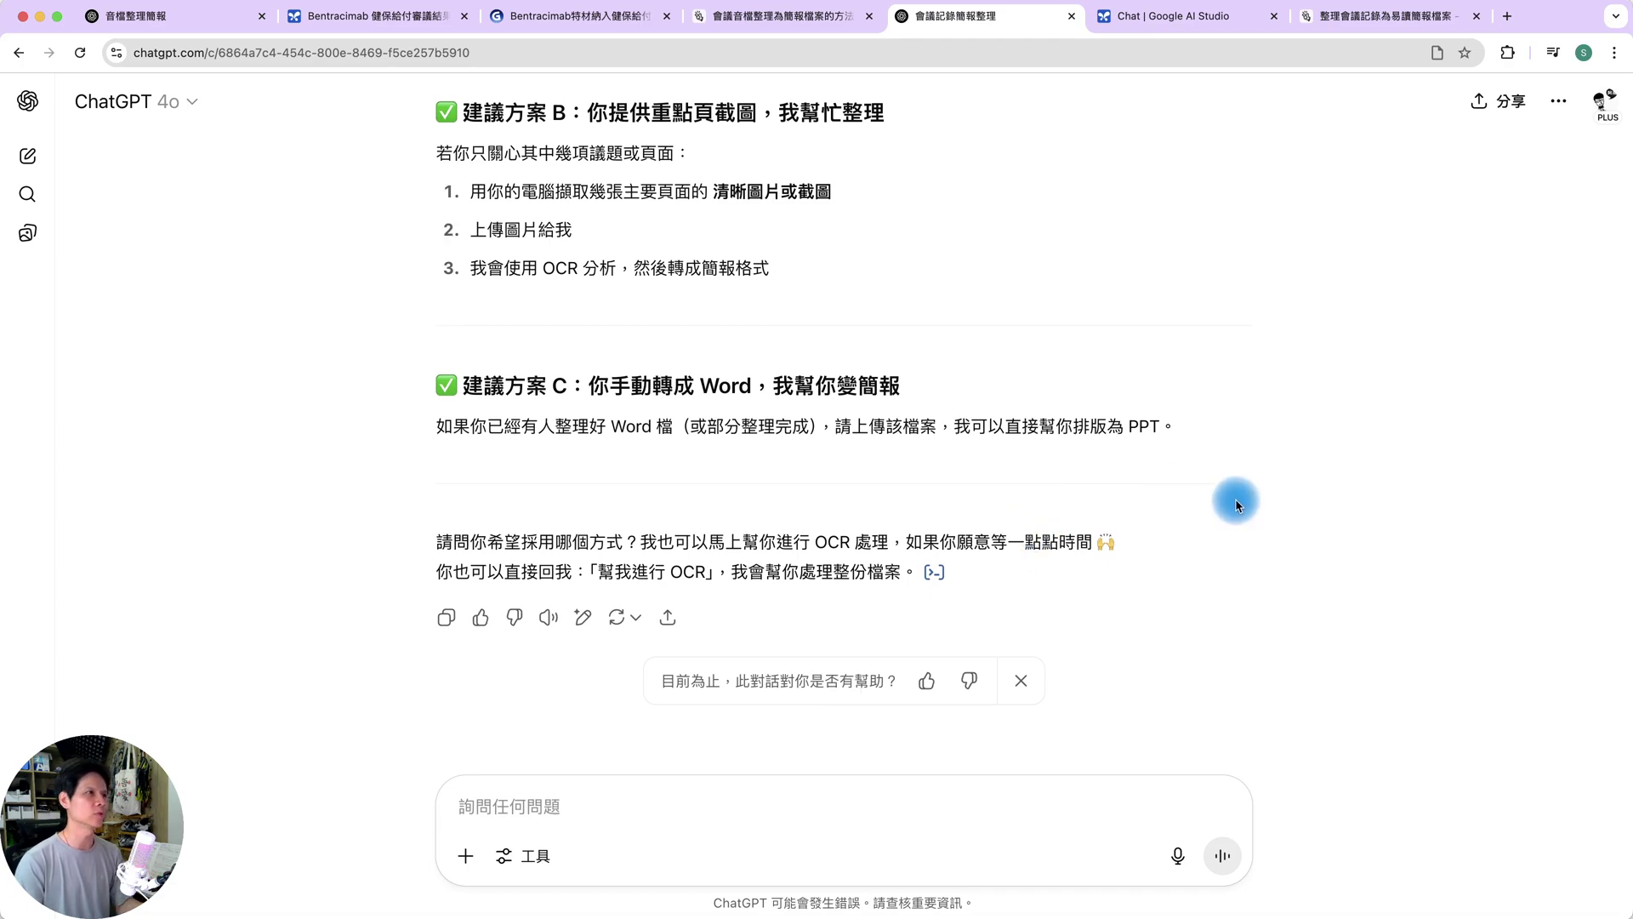
- Switch to the new Google AI Studio prompt and open its attachment options to choose a file from My Drive
key(ctrl+Tab)
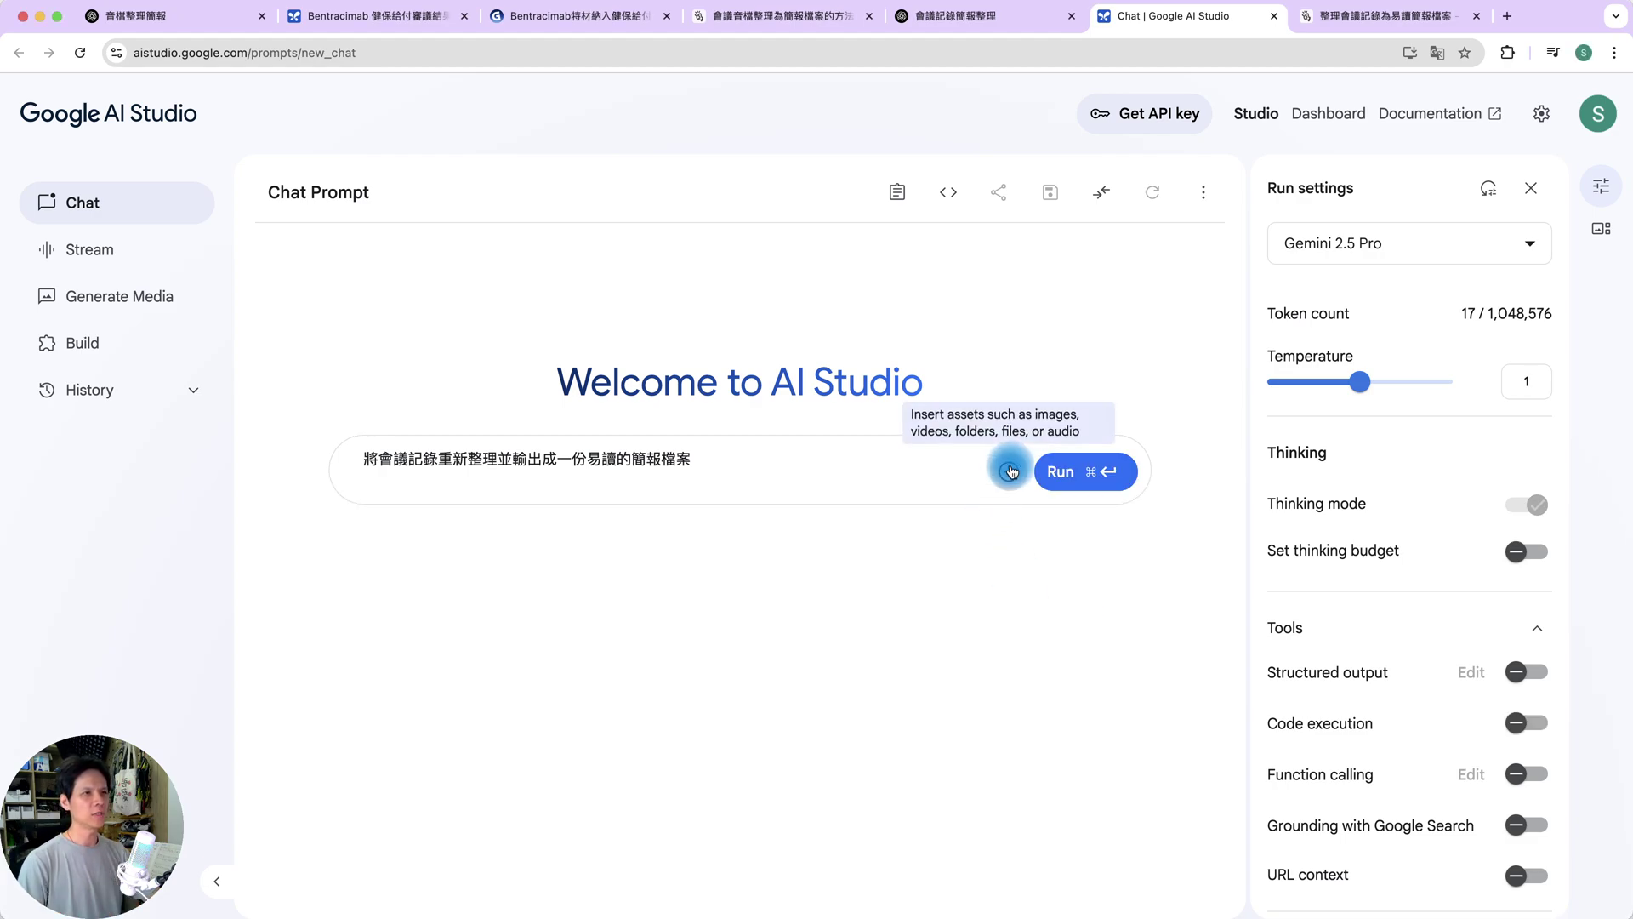
click(1009, 471)
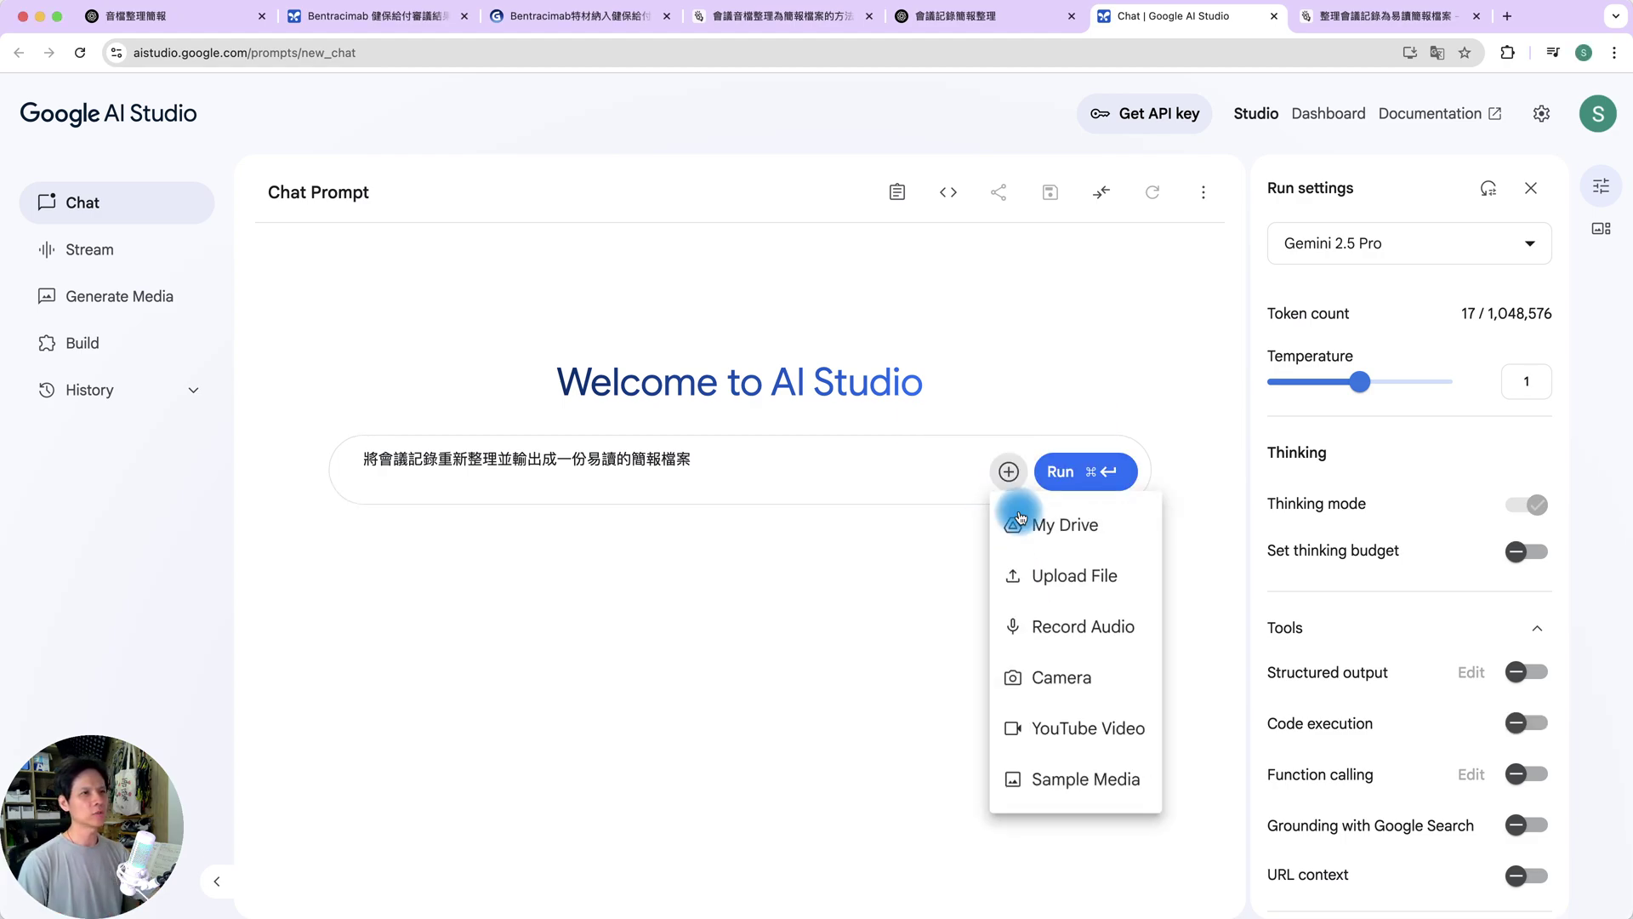
click(1074, 527)
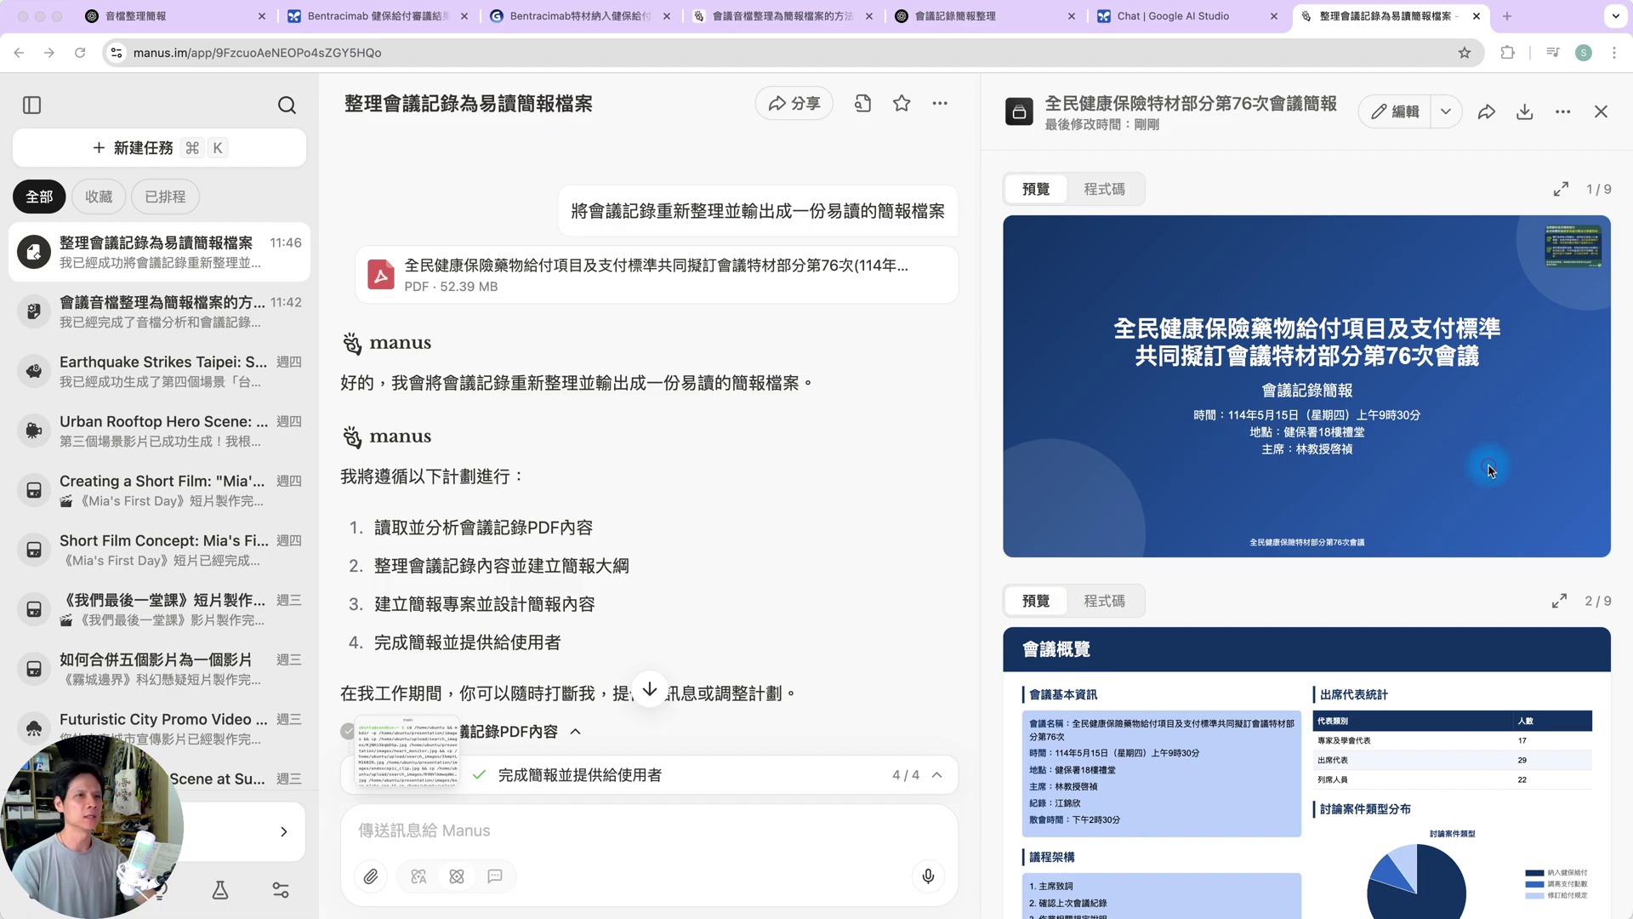
- Review the Manus slides for 全民健康保險特材部分第76次會議簡報 from the cover through 會議概覽, 討論事項總覽 and the 重點案件 slides
scroll(1446, 534, down, 2)
scroll(1445, 534, down, 6)
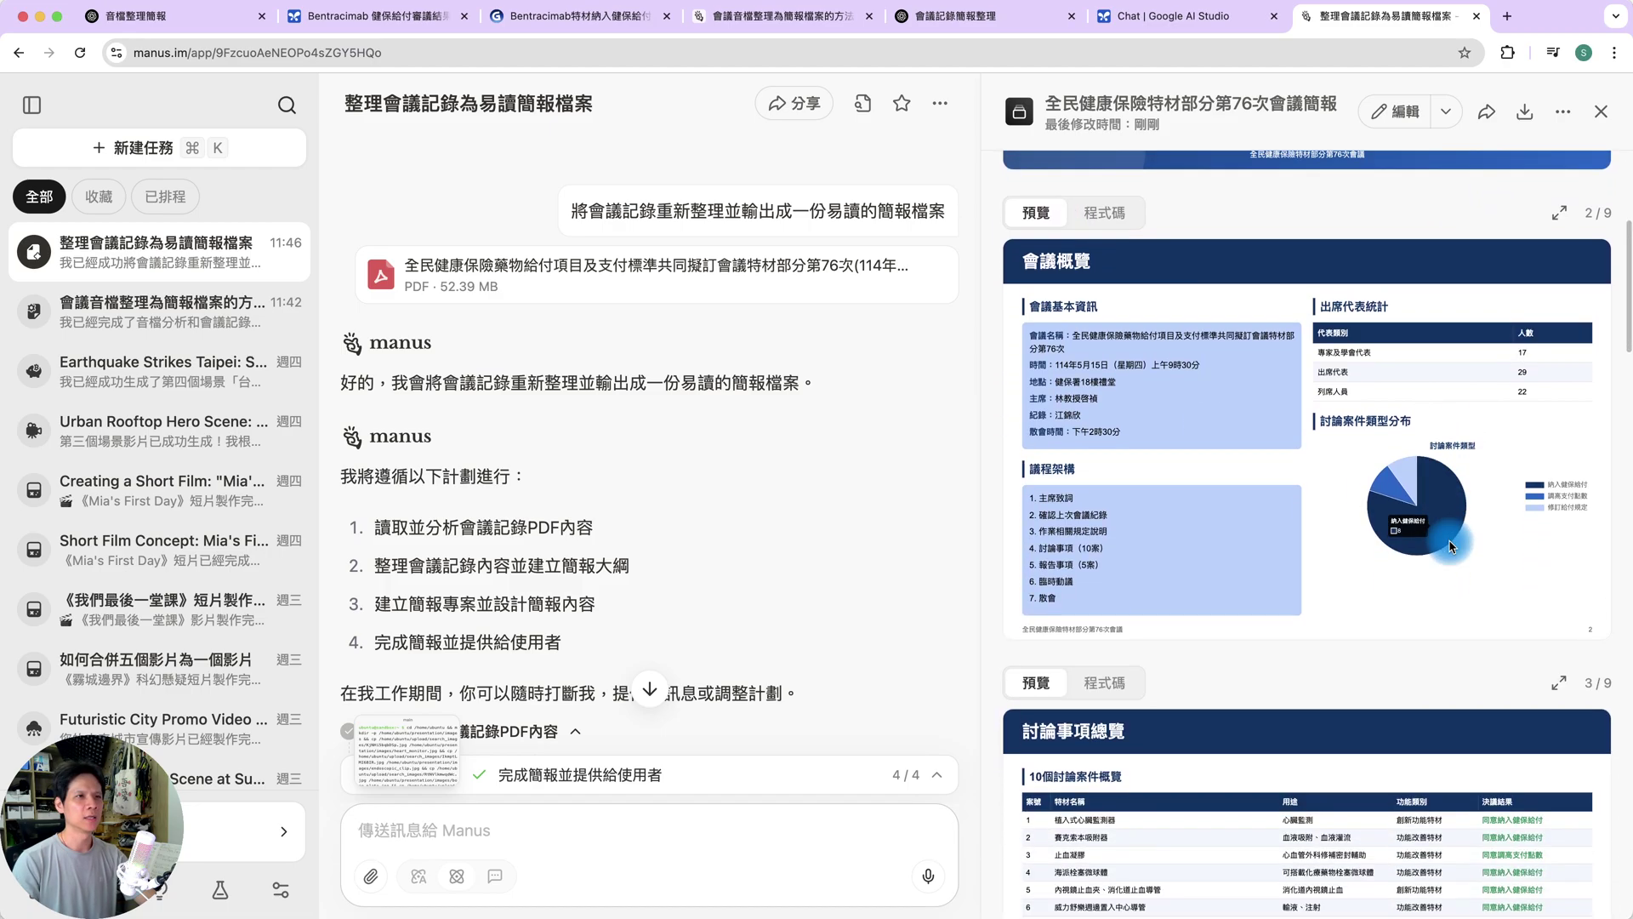
scroll(1450, 545, down, 2)
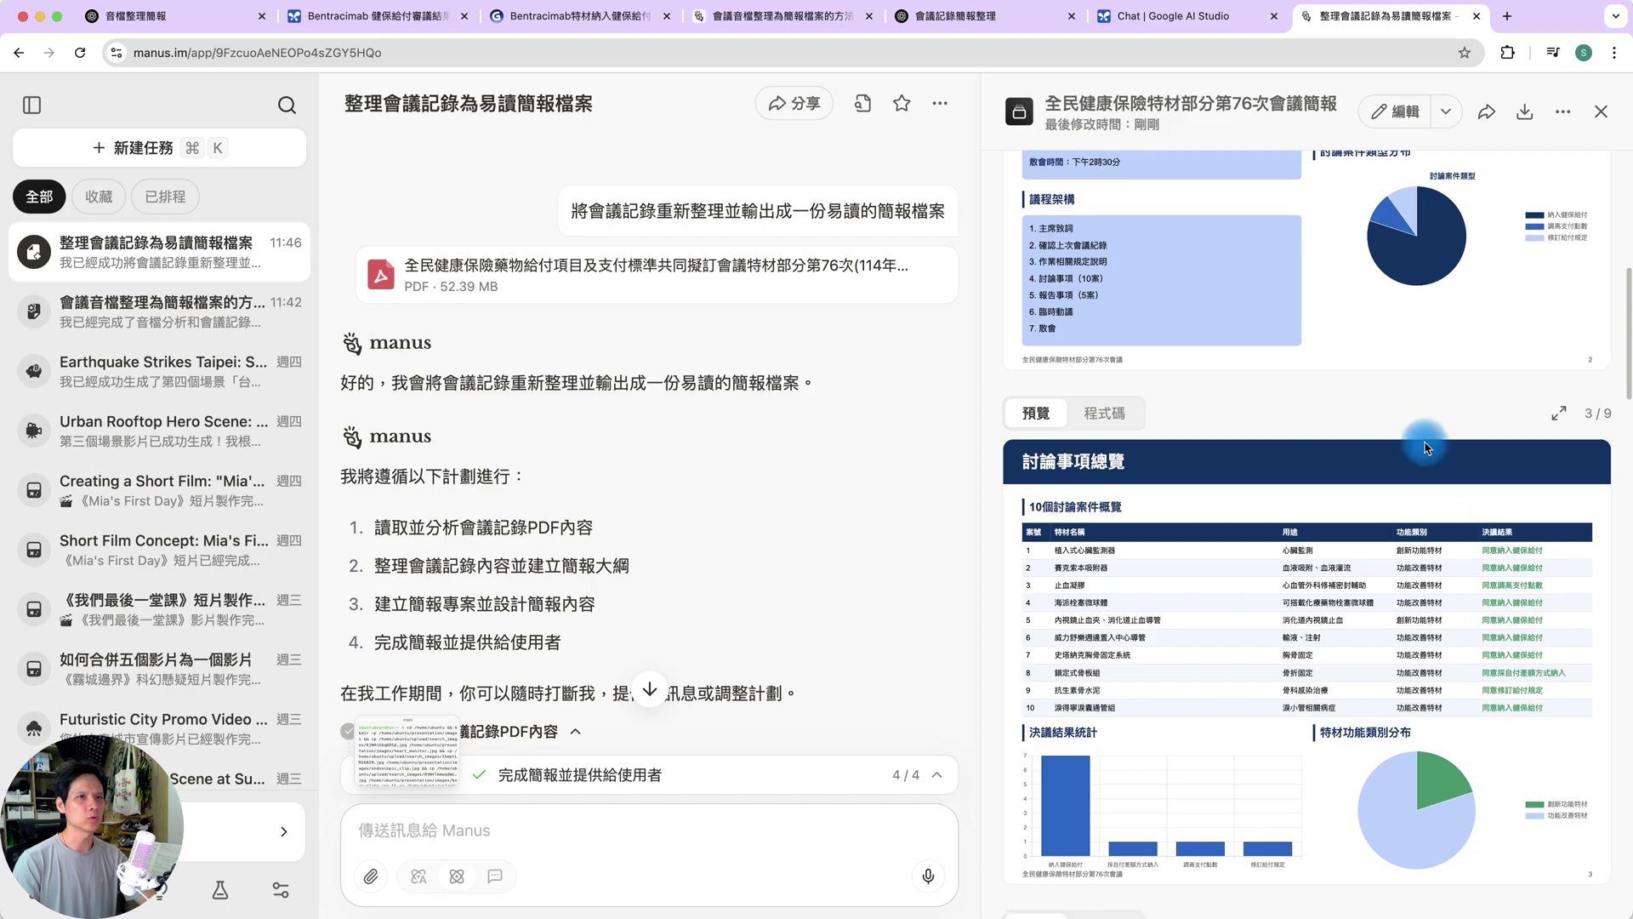
scroll(1412, 453, down, 3)
scroll(1320, 558, down, 2)
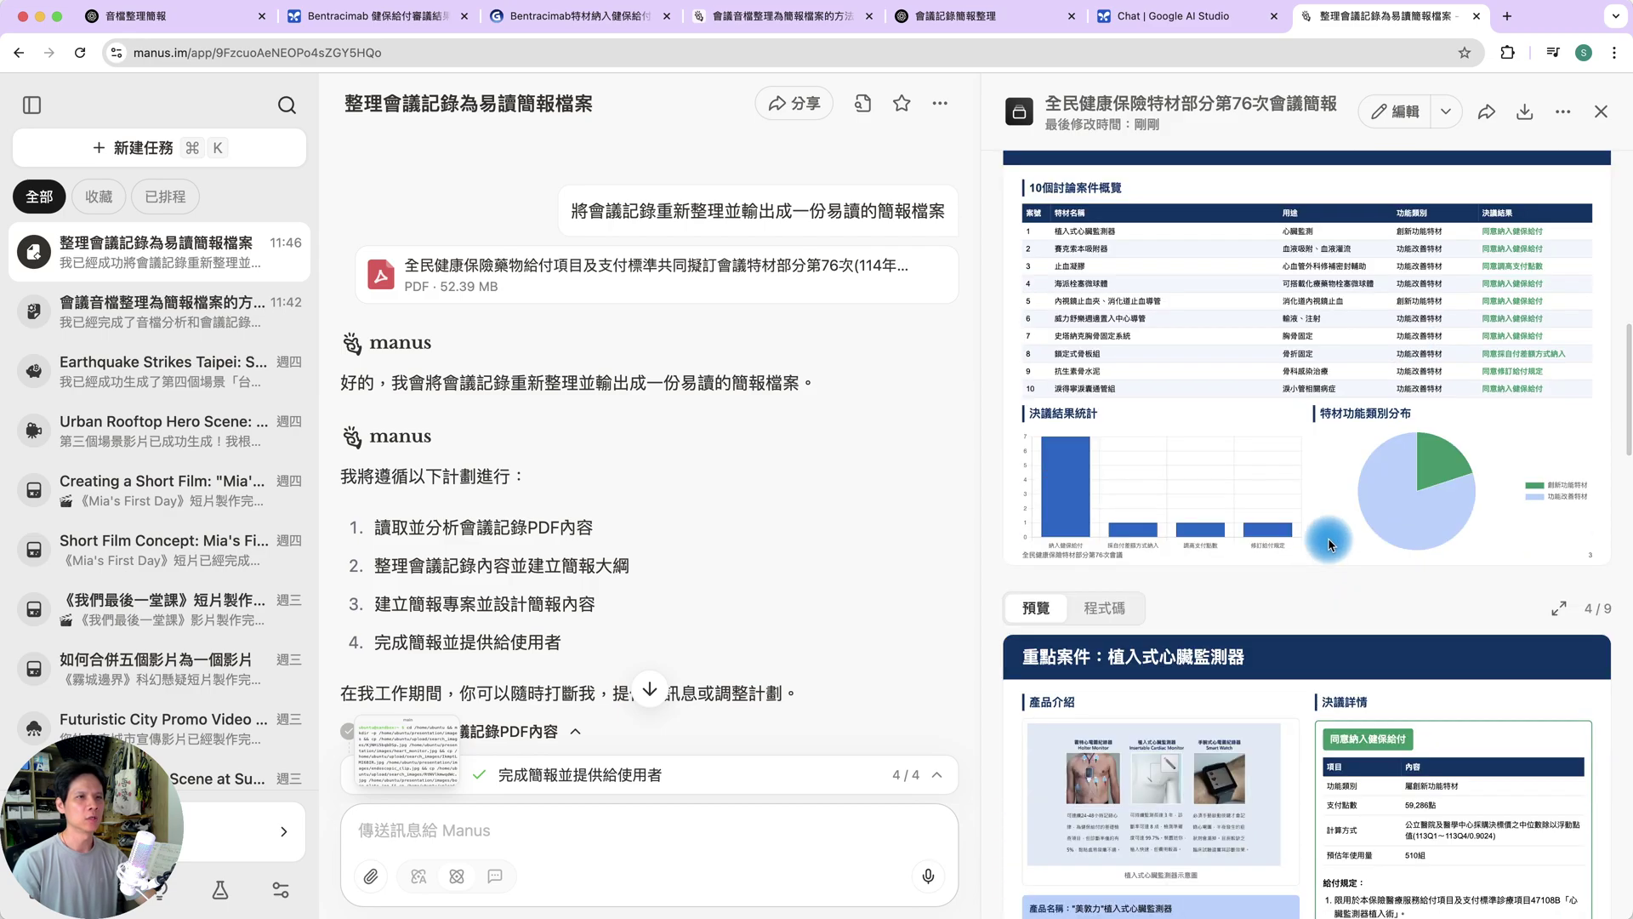
scroll(1335, 542, down, 4)
scroll(1336, 542, down, 6)
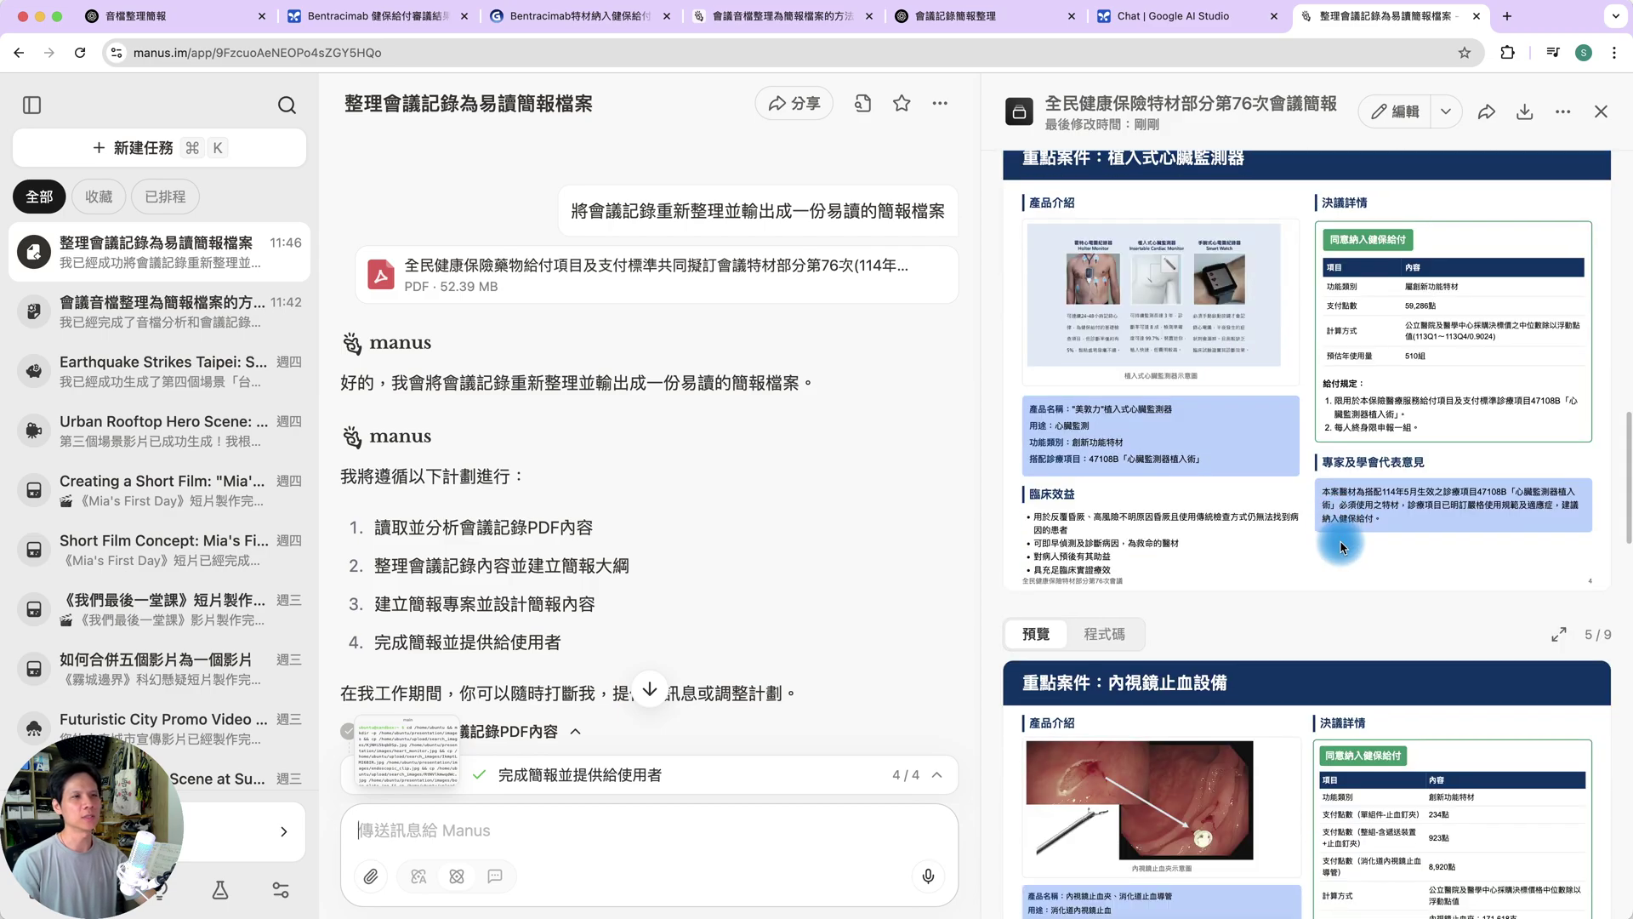
scroll(1339, 543, down, 7)
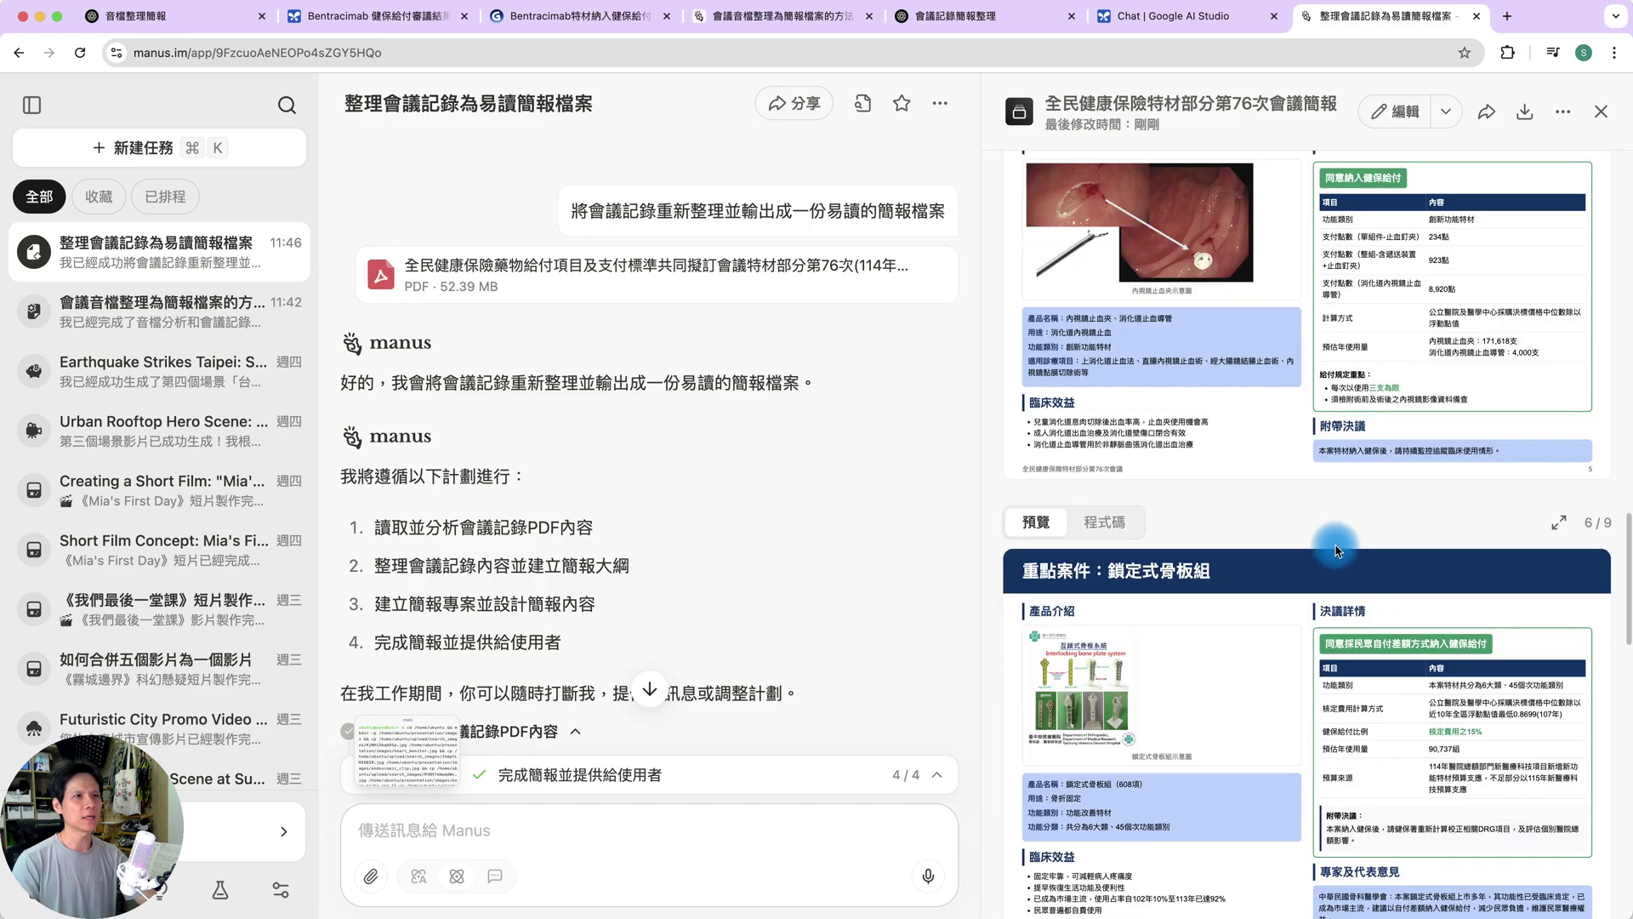
- Examine the remaining Manus slides 財務影響分析, 功能類別分析 and 結論與展望, including their charts, tables and follow-up items
scroll(1337, 551, down, 6)
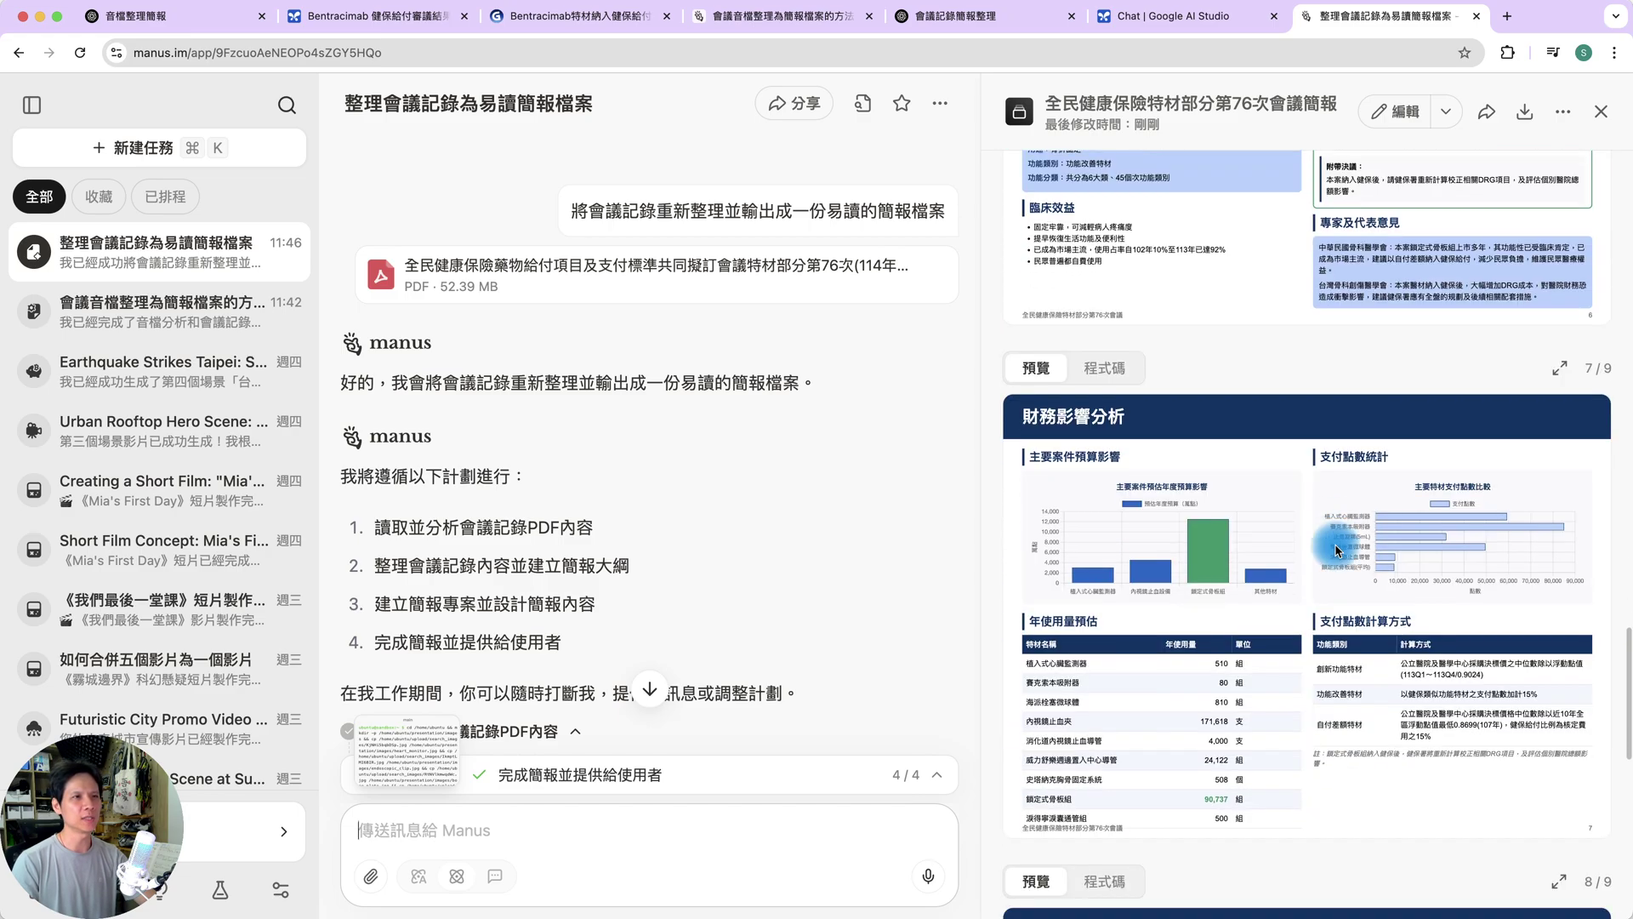
scroll(1335, 550, down, 1)
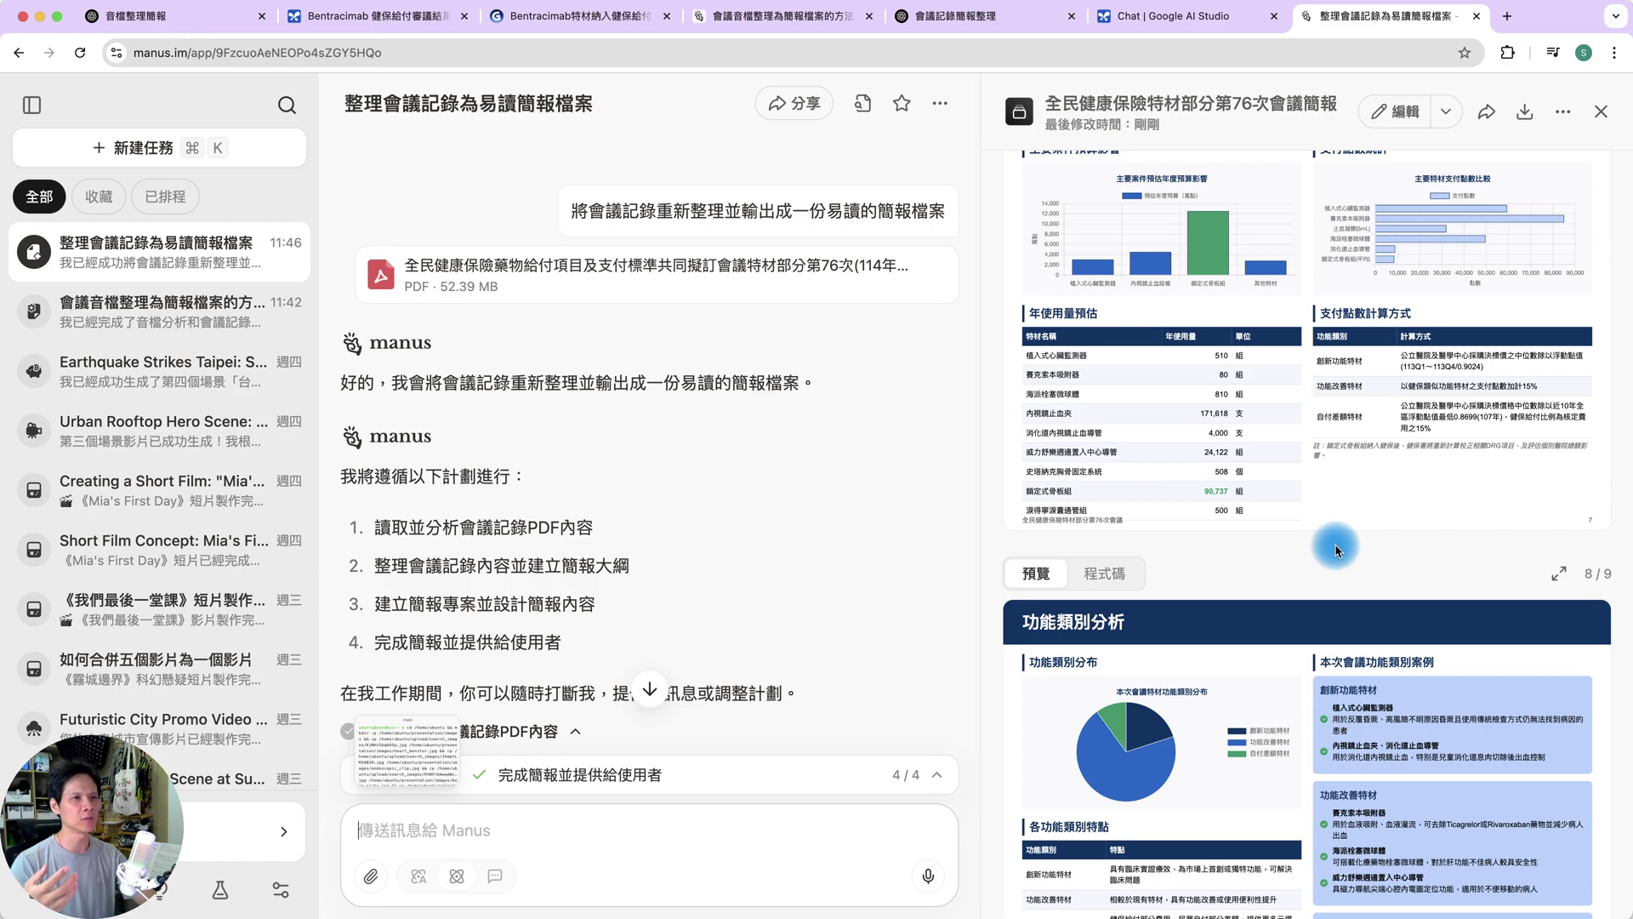
scroll(1336, 548, down, 2)
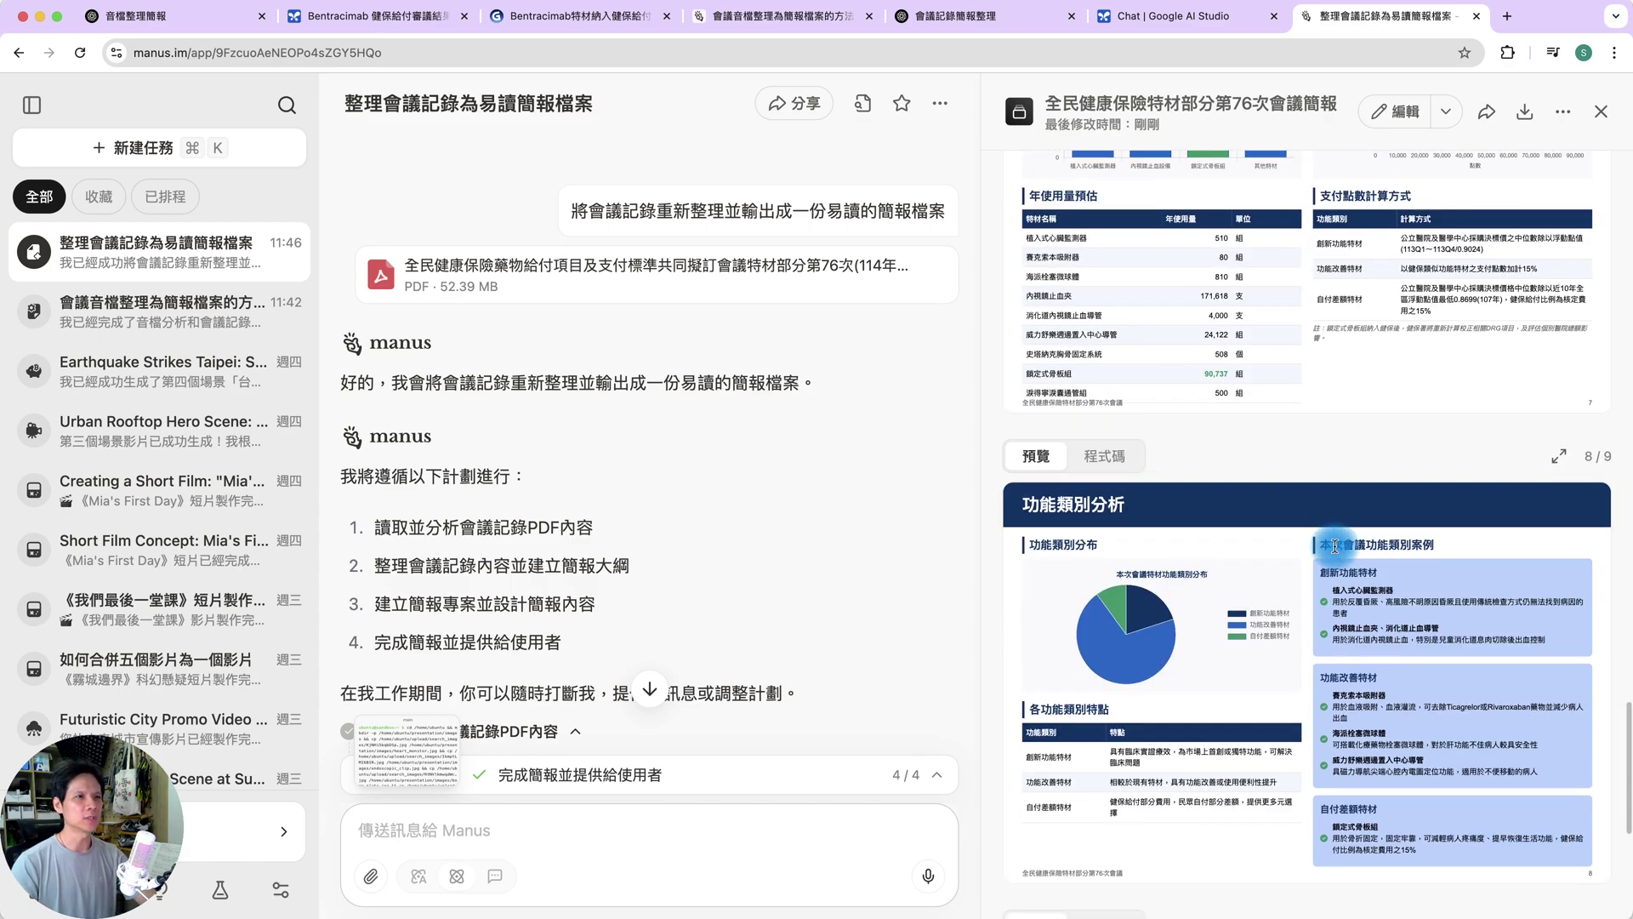
scroll(1240, 578, down, 1)
scroll(1239, 579, down, 2)
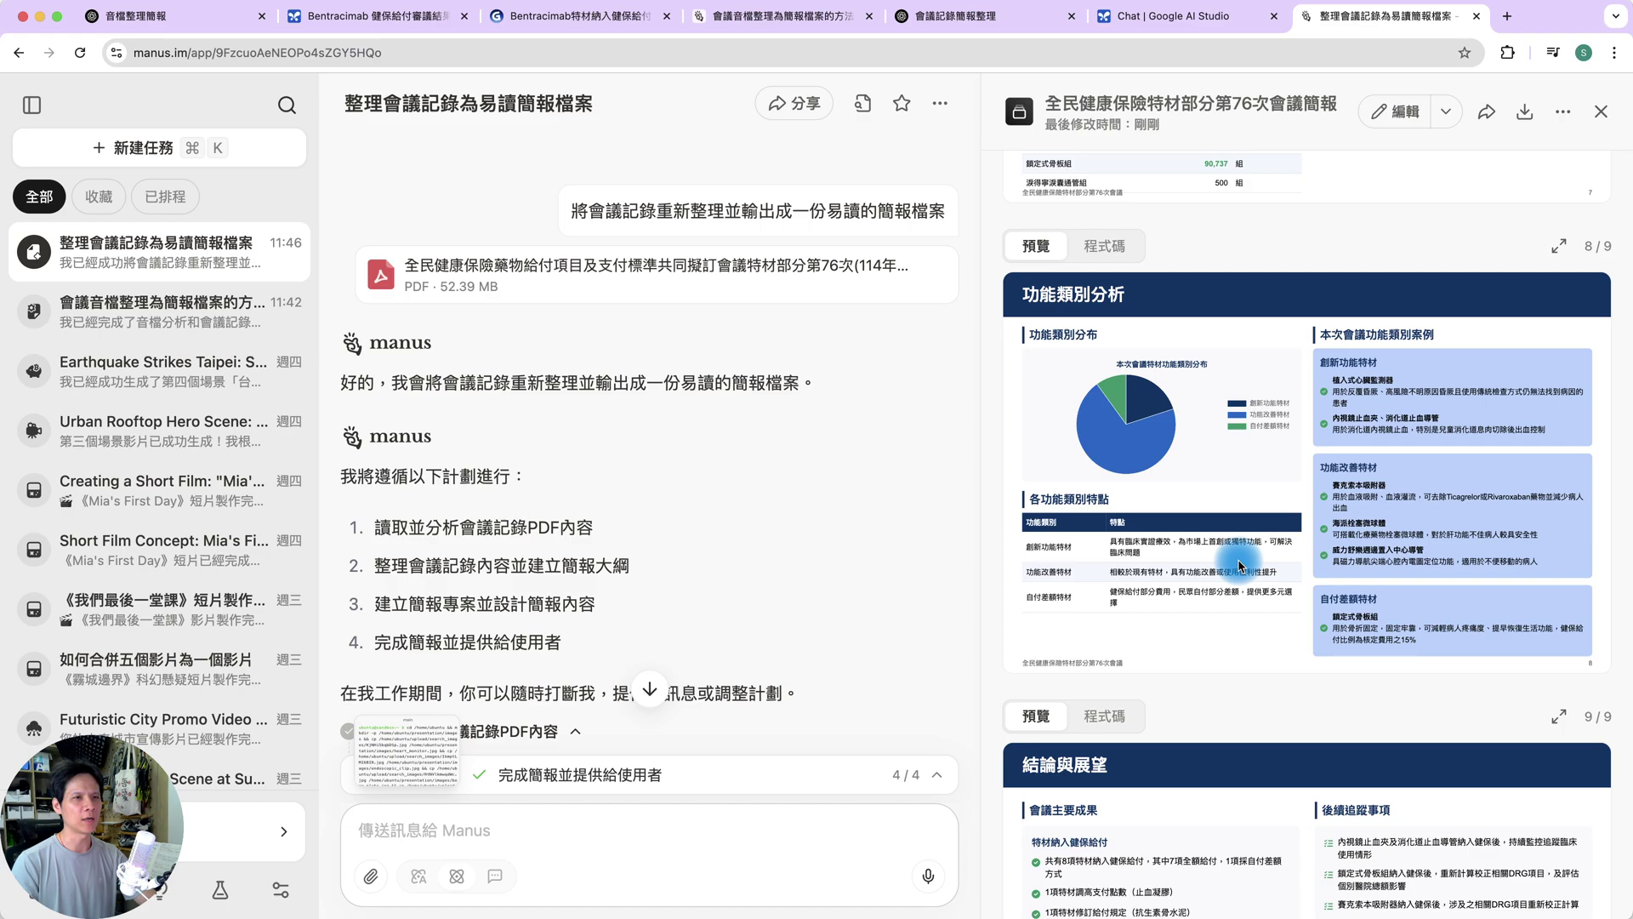
scroll(1384, 602, down, 4)
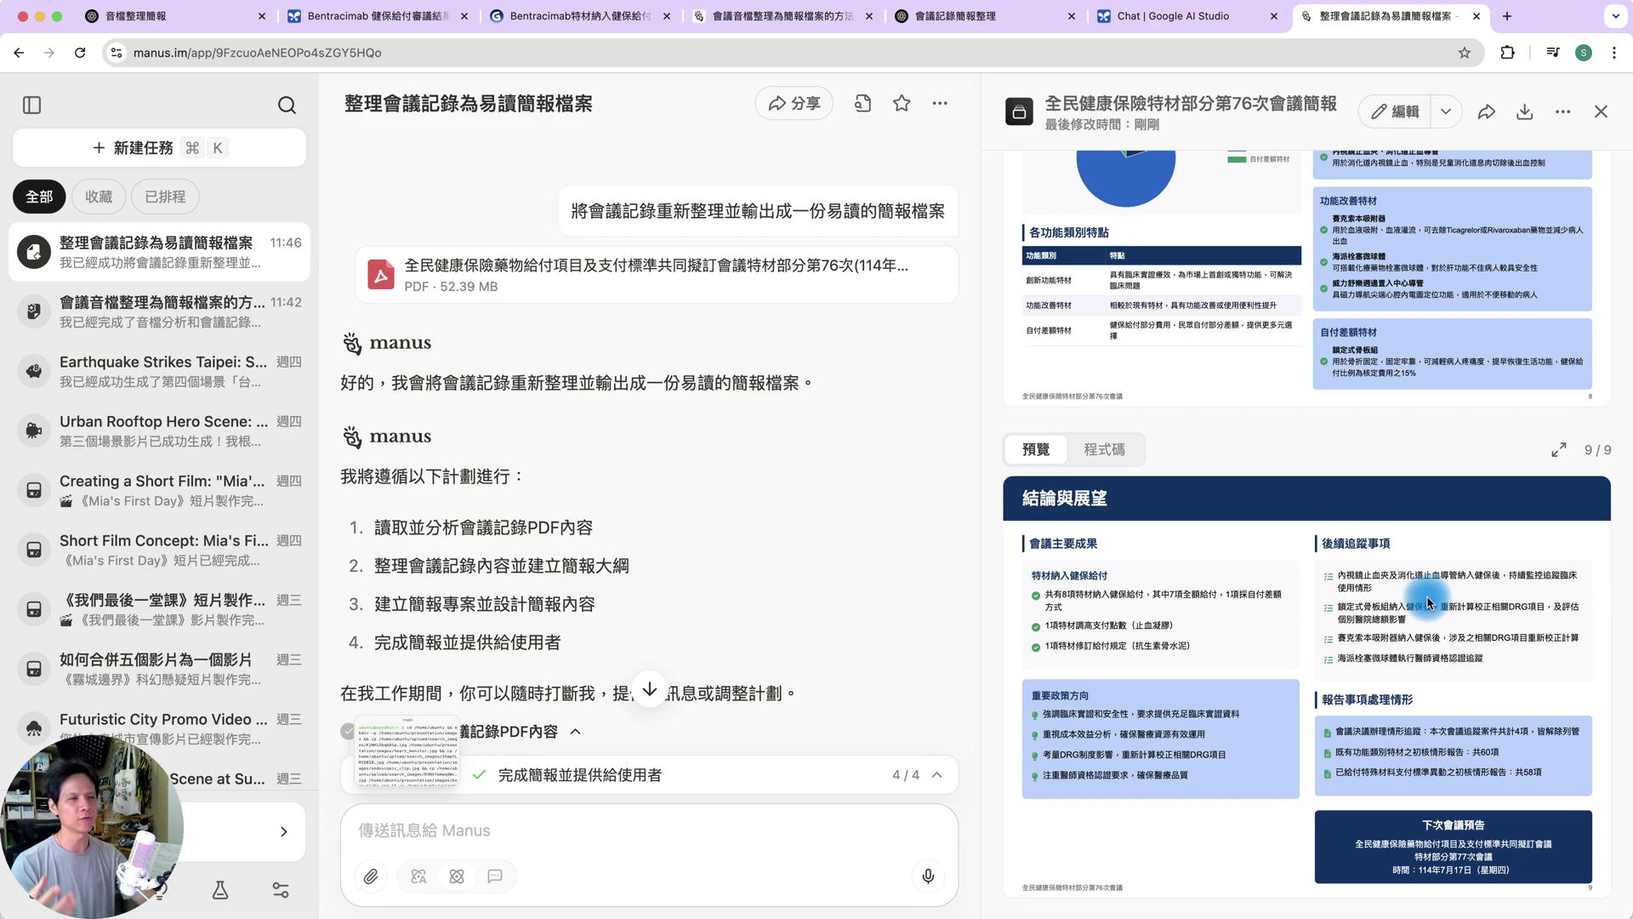
- Revisit the ChatGPT chat 音檔整理簡報 and the Google AI Studio prompt Bentracimab 健保給付審議結果 to compare their results
click(180, 22)
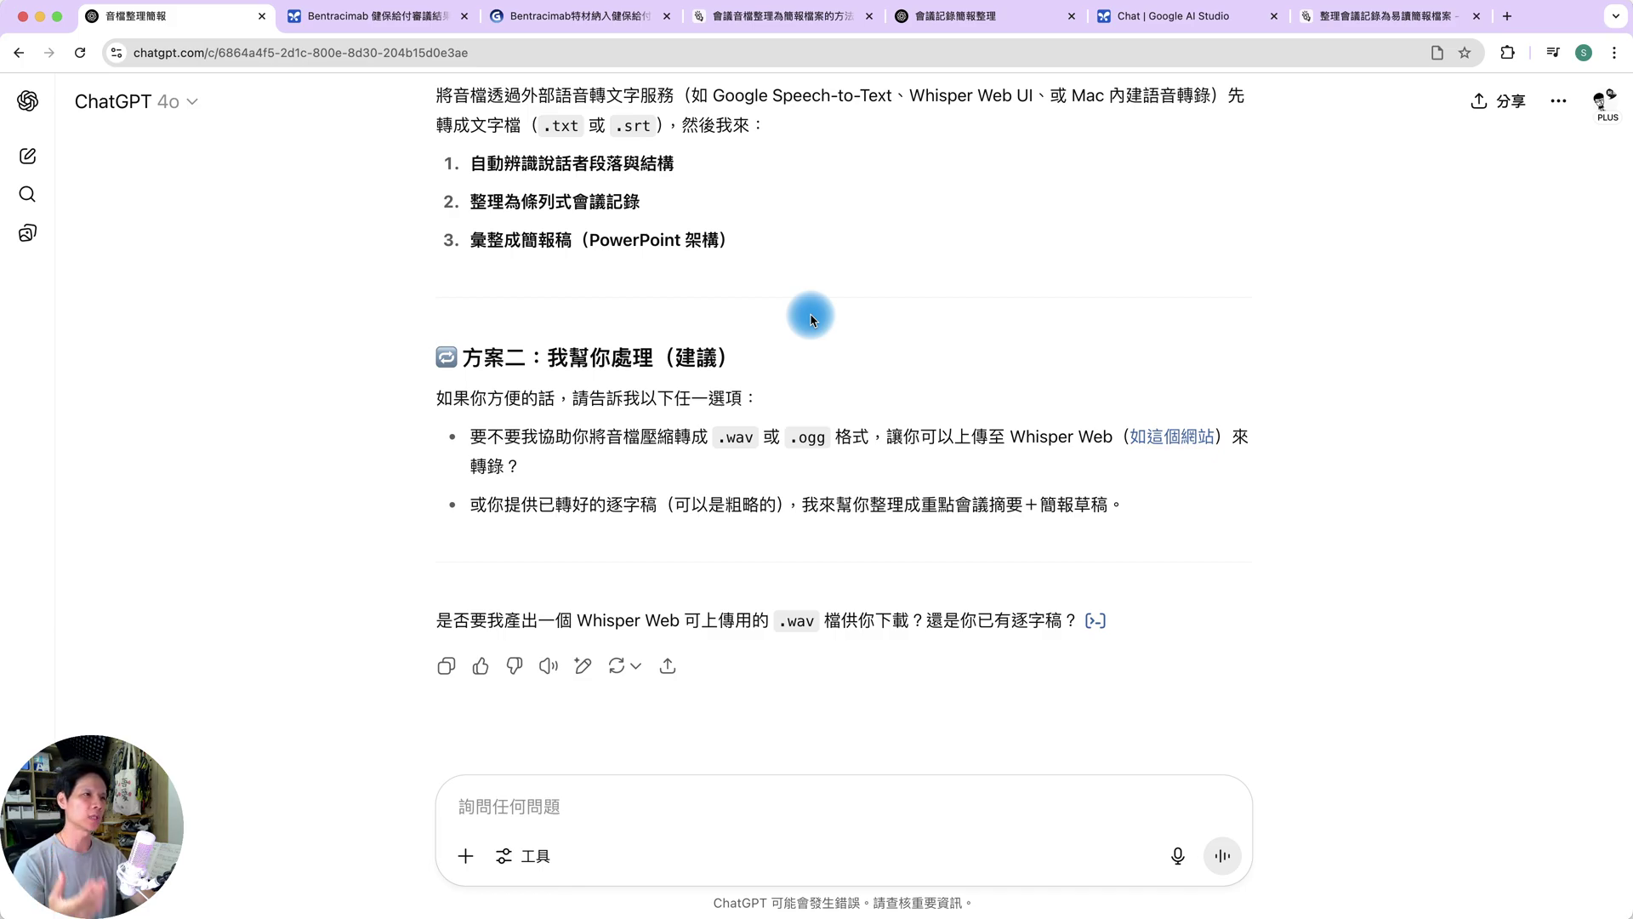
click(357, 17)
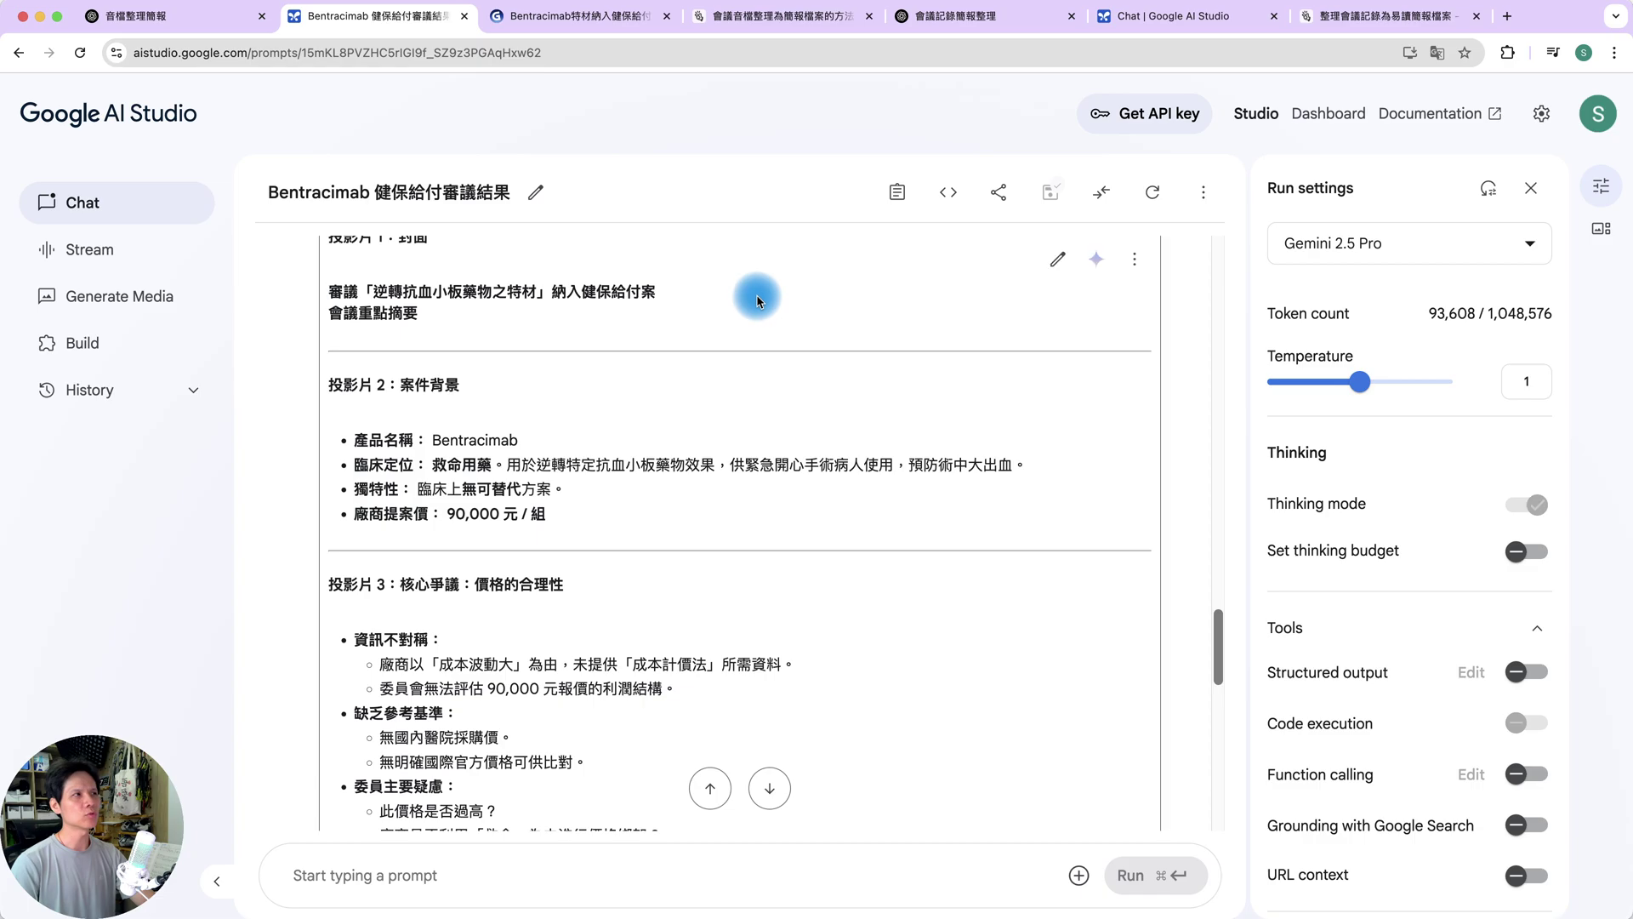